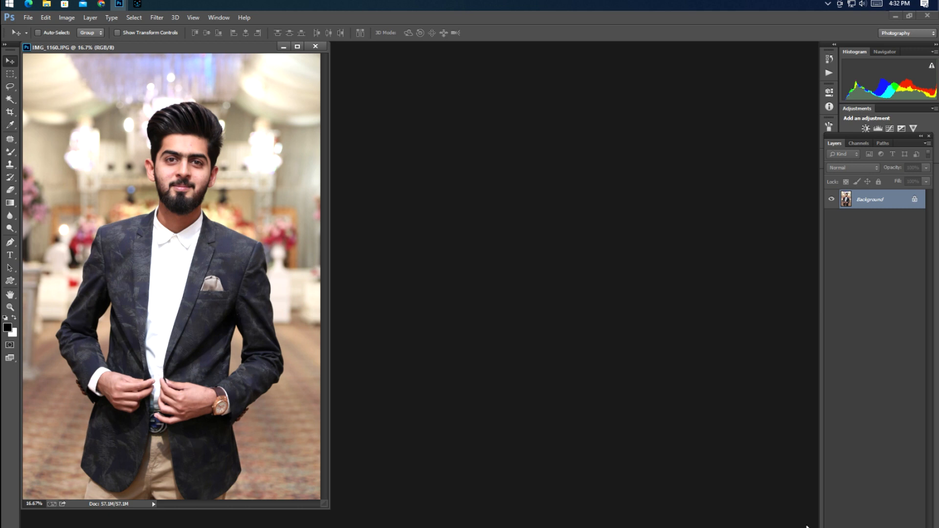
# Dock the portrait's document window and duplicate the Background layer
pyautogui.moveTo(182, 43); pyautogui.dragTo(222, 48)
pyautogui.hotkey('ctrl', 'j')
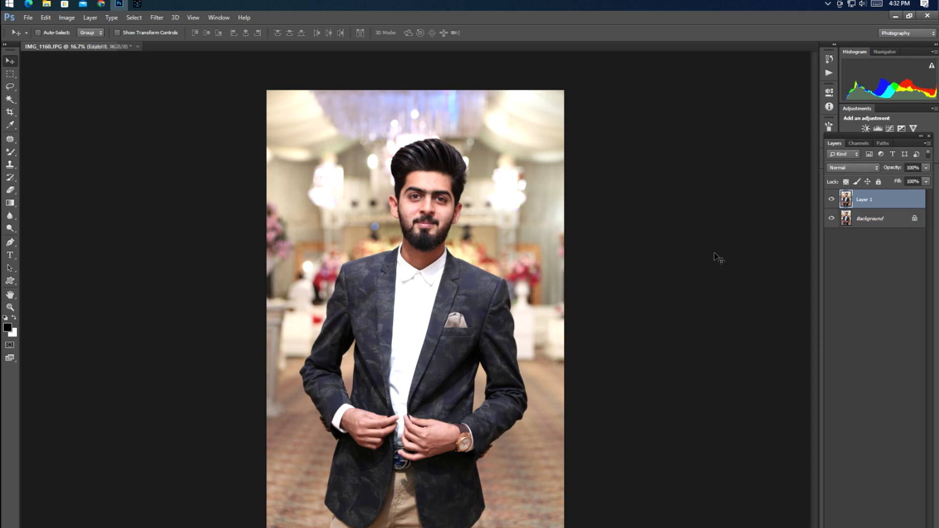
# Enlarge the duplicated layer proportionally to about 270% and position it so the man's head and collar fill the canvas
pyautogui.hotkey('ctrl', 't')
pyautogui.moveTo(562, 89); pyautogui.dragTo(660, 5)
pyautogui.moveTo(505, 184); pyautogui.dragTo(485, 359)
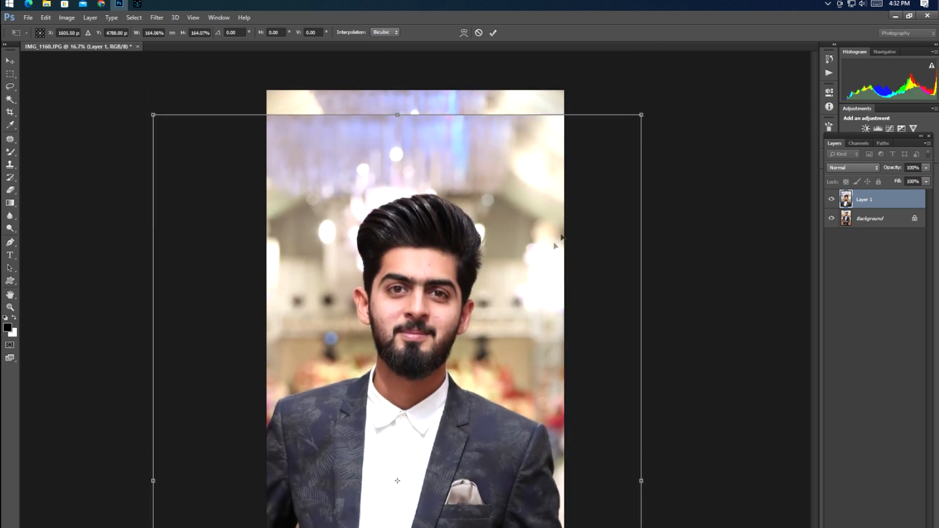
pyautogui.moveTo(647, 114); pyautogui.dragTo(803, 11)
pyautogui.moveTo(657, 249); pyautogui.dragTo(630, 368)
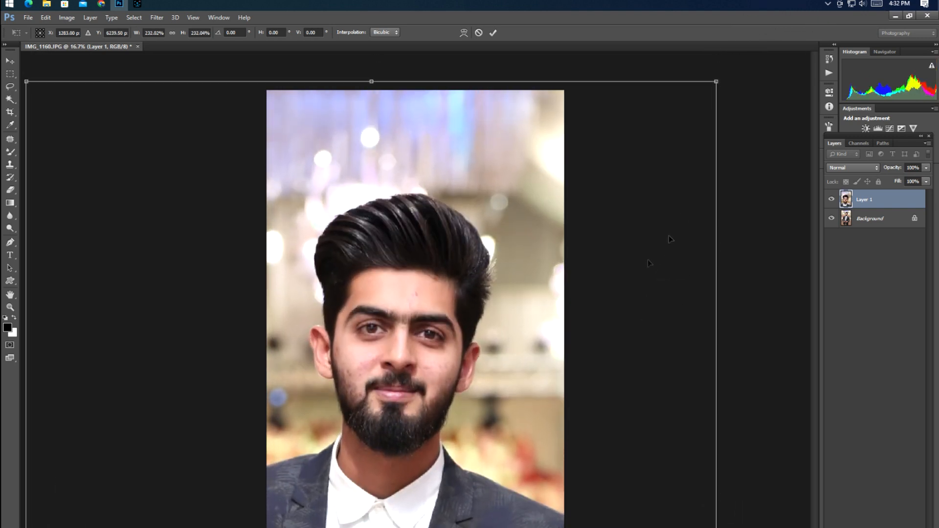
pyautogui.moveTo(717, 81); pyautogui.dragTo(786, 12)
pyautogui.moveTo(575, 307); pyautogui.dragTo(586, 301)
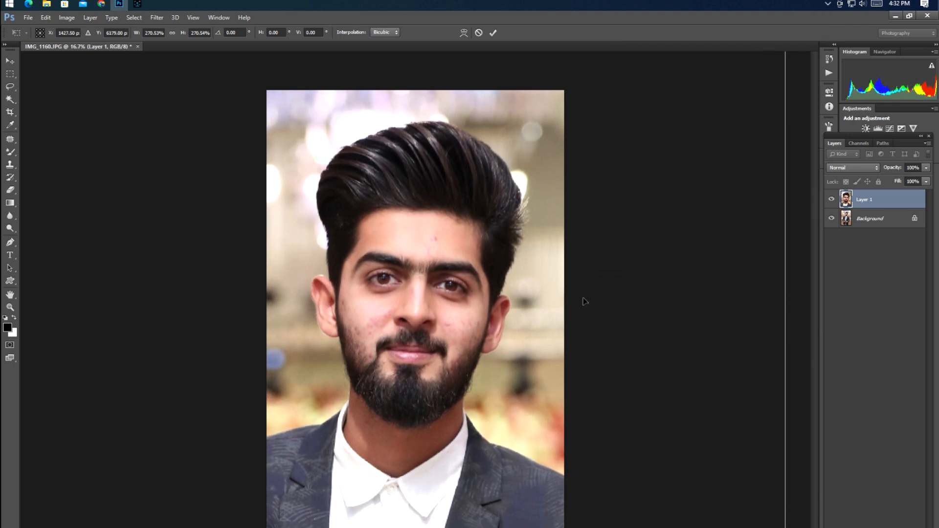
pyautogui.press('Return')
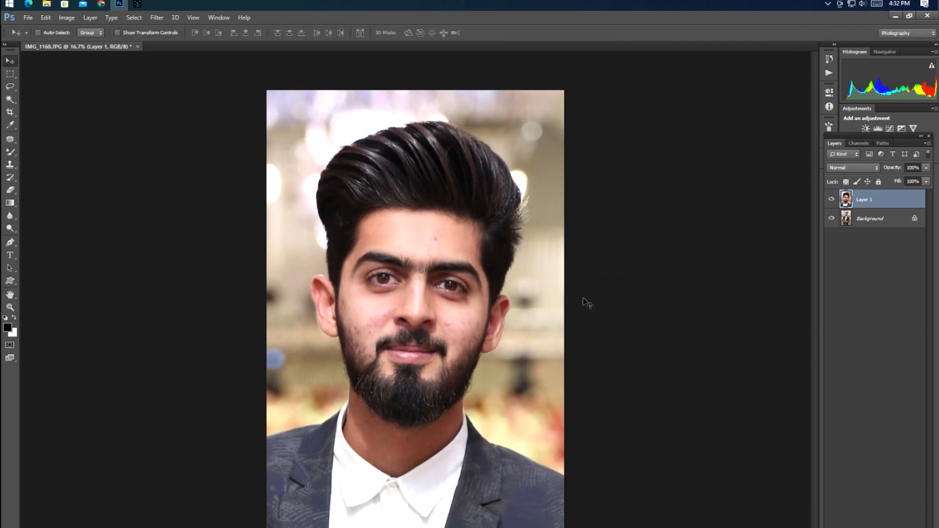
# Clear the 16:9 crop ratio values and crop the image, with Delete Cropped Pixels enabled
pyautogui.press('c')
pyautogui.press('Escape')
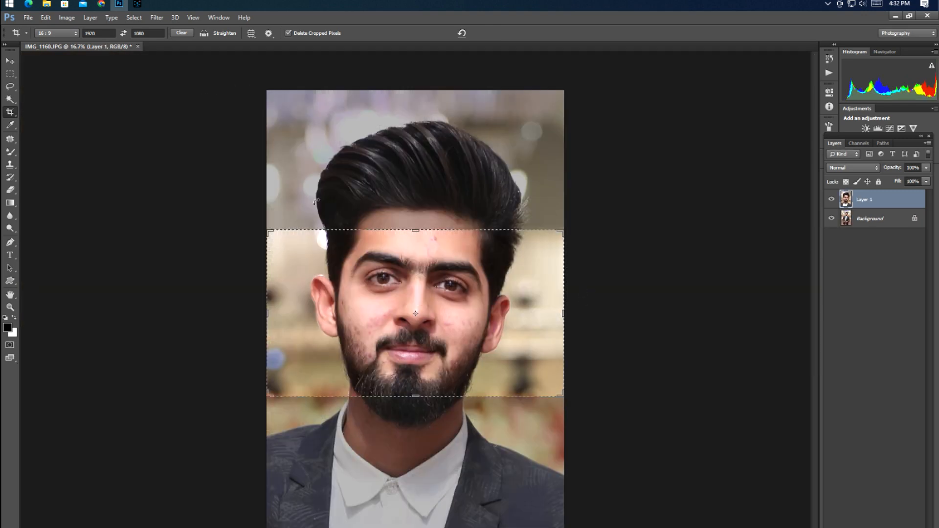
pyautogui.press('v')
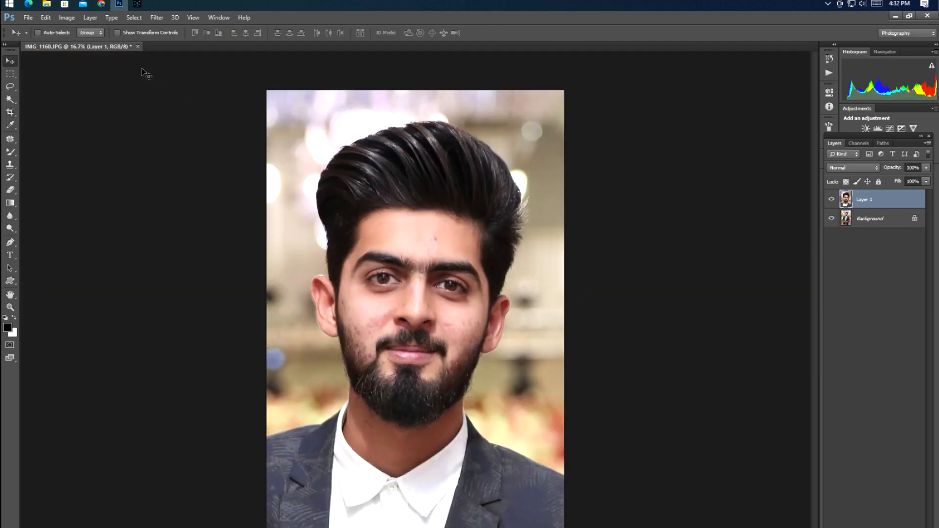
pyautogui.press('c')
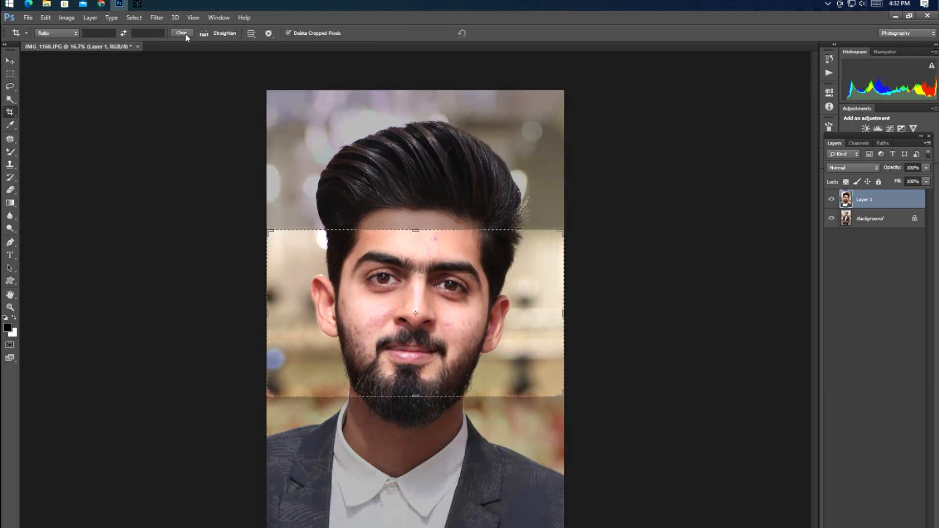
pyautogui.press('v')
pyautogui.press('c')
pyautogui.press('Return')
pyautogui.press('Return')
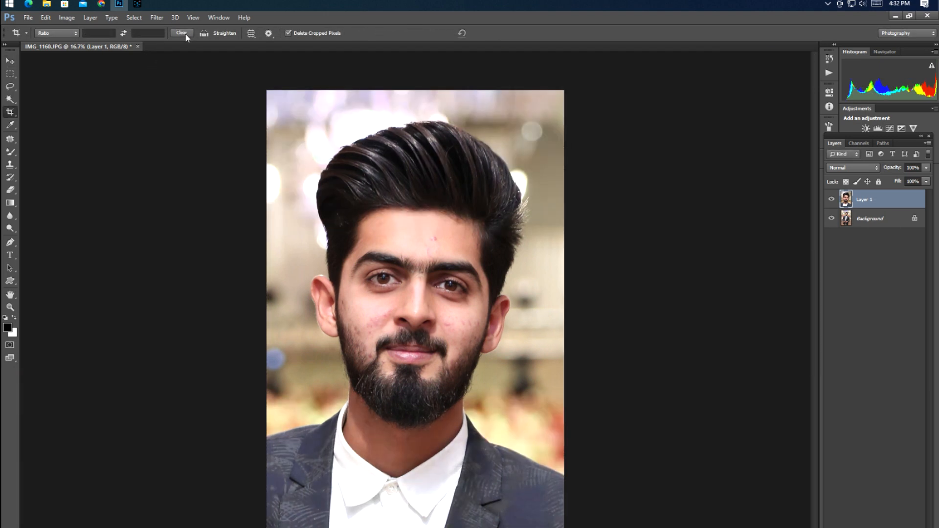
# Patch out the red blemish in the middle of the forehead with clean neighbouring skin
pyautogui.press('z')
pyautogui.moveTo(441, 253); pyautogui.dragTo(517, 438)
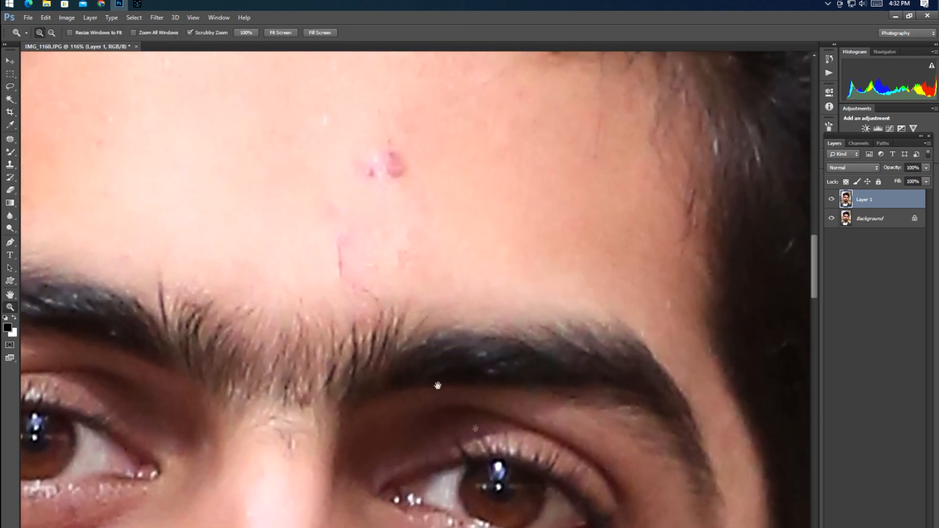
pyautogui.moveTo(427, 238); pyautogui.dragTo(414, 303)
pyautogui.press('j')
pyautogui.moveTo(387, 205)
pyautogui.mouseDown()
pyautogui.moveTo(336, 251)
pyautogui.moveTo(480, 247)
pyautogui.mouseUp()
pyautogui.hotkey('ctrl', 'd')
# Patch the small marks and the pink line on the central forehead above the eyebrows
pyautogui.moveTo(331, 168)
pyautogui.mouseDown()
pyautogui.moveTo(280, 189)
pyautogui.moveTo(332, 191)
pyautogui.mouseUp()
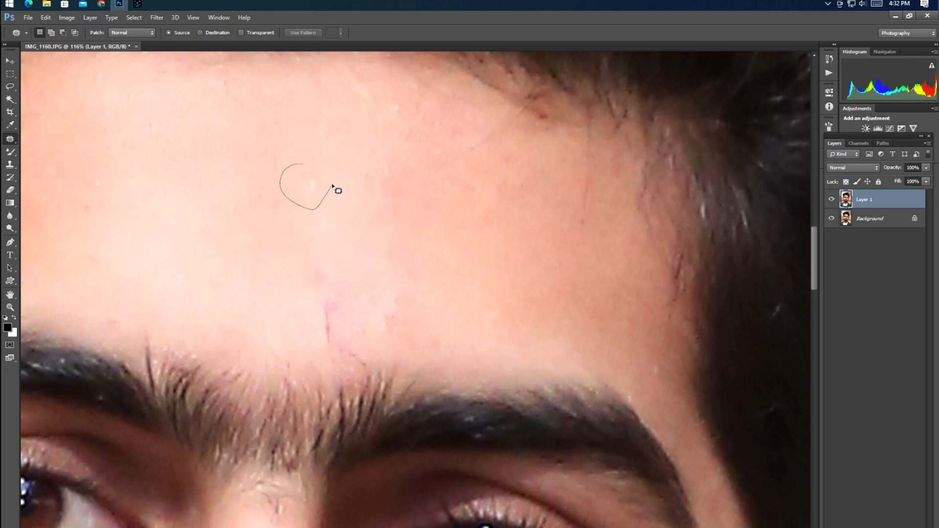
pyautogui.moveTo(340, 238)
pyautogui.mouseDown()
pyautogui.moveTo(314, 255)
pyautogui.moveTo(297, 323)
pyautogui.moveTo(336, 350)
pyautogui.moveTo(357, 304)
pyautogui.mouseUp()
pyautogui.moveTo(334, 312); pyautogui.dragTo(284, 275)
pyautogui.hotkey('ctrl', 'd')
pyautogui.moveTo(392, 280)
pyautogui.mouseDown()
pyautogui.moveTo(365, 343)
pyautogui.moveTo(427, 315)
pyautogui.moveTo(340, 304)
pyautogui.mouseUp()
pyautogui.hotkey('ctrl', 'd')
pyautogui.moveTo(410, 162)
pyautogui.mouseDown()
pyautogui.moveTo(362, 185)
pyautogui.moveTo(416, 241)
pyautogui.moveTo(353, 229)
pyautogui.moveTo(290, 252)
pyautogui.mouseUp()
pyautogui.hotkey('ctrl', 'd')
# Patch the remaining small blemishes on the left side of the forehead
pyautogui.moveTo(158, 267); pyautogui.dragTo(516, 350)
pyautogui.moveTo(465, 235)
pyautogui.mouseDown()
pyautogui.moveTo(436, 255)
pyautogui.moveTo(543, 313)
pyautogui.mouseUp()
pyautogui.hotkey('ctrl', 'd')
pyautogui.moveTo(539, 199)
pyautogui.mouseDown()
pyautogui.moveTo(566, 241)
pyautogui.moveTo(534, 293)
pyautogui.moveTo(408, 277)
pyautogui.moveTo(453, 357)
pyautogui.mouseUp()
pyautogui.hotkey('ctrl', 'd')
pyautogui.moveTo(414, 216)
pyautogui.mouseDown()
pyautogui.moveTo(478, 240)
pyautogui.moveTo(400, 185)
pyautogui.mouseUp()
pyautogui.hotkey('ctrl', 'd')
pyautogui.moveTo(402, 278); pyautogui.dragTo(408, 262)
pyautogui.moveTo(426, 303); pyautogui.dragTo(428, 295)
pyautogui.moveTo(394, 279); pyautogui.dragTo(374, 227)
pyautogui.hotkey('ctrl', 'd')
# Patch out the spots beside the left sideburn, next to the ear, using clean cheek skin
pyautogui.moveTo(337, 416); pyautogui.dragTo(407, 235)
pyautogui.moveTo(254, 288)
pyautogui.mouseDown()
pyautogui.moveTo(383, 238)
pyautogui.moveTo(398, 277)
pyautogui.mouseUp()
pyautogui.moveTo(258, 214)
pyautogui.mouseDown()
pyautogui.moveTo(299, 216)
pyautogui.moveTo(286, 203)
pyautogui.moveTo(313, 140)
pyautogui.moveTo(328, 158)
pyautogui.moveTo(331, 141)
pyautogui.moveTo(341, 192)
pyautogui.mouseUp()
pyautogui.hotkey('ctrl', 'd')
pyautogui.hotkey('ctrl', 'd')
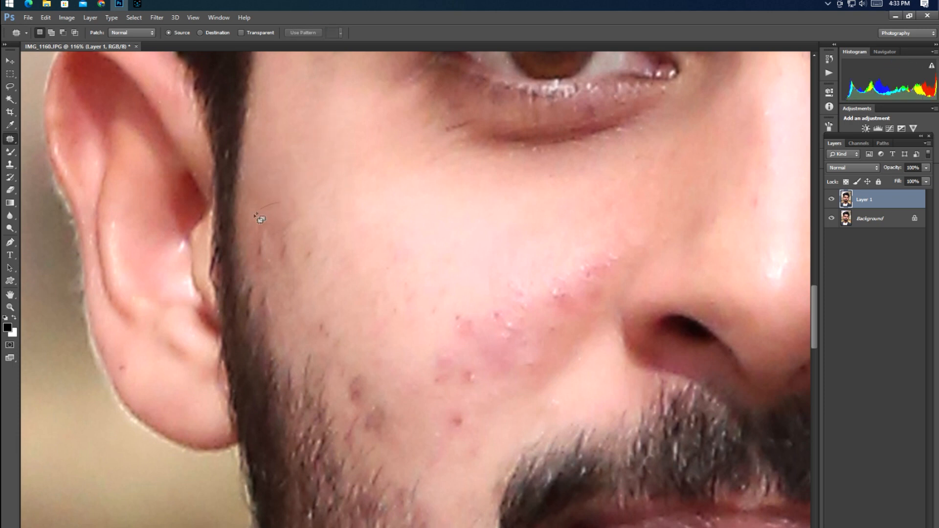
pyautogui.moveTo(334, 266)
pyautogui.mouseDown()
pyautogui.moveTo(339, 208)
pyautogui.moveTo(294, 189)
pyautogui.moveTo(300, 151)
pyautogui.mouseUp()
pyautogui.hotkey('ctrl', 'd')
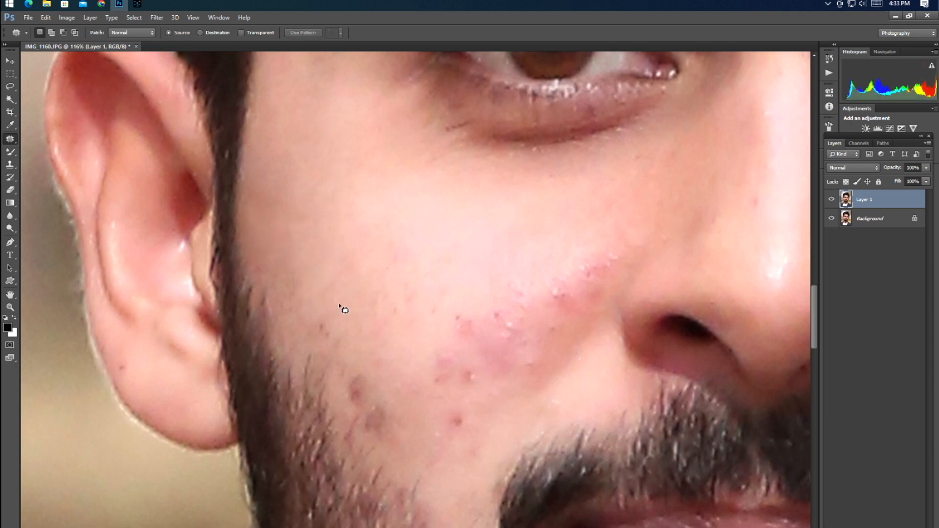
# Patch the small spots on the outer part of the left cheek
pyautogui.moveTo(316, 348)
pyautogui.mouseDown()
pyautogui.moveTo(350, 338)
pyautogui.moveTo(268, 249)
pyautogui.mouseUp()
pyautogui.hotkey('ctrl', 'd')
pyautogui.moveTo(388, 272)
pyautogui.mouseDown()
pyautogui.moveTo(417, 250)
pyautogui.moveTo(407, 232)
pyautogui.mouseUp()
pyautogui.hotkey('ctrl', 'd')
pyautogui.moveTo(462, 294)
pyautogui.mouseDown()
pyautogui.moveTo(416, 252)
pyautogui.moveTo(410, 226)
pyautogui.mouseUp()
pyautogui.hotkey('ctrl', 'd')
# Smooth the skin along the edge of the left sideburn with the Patch tool
pyautogui.moveTo(302, 314); pyautogui.dragTo(289, 264)
pyautogui.moveTo(288, 277); pyautogui.dragTo(290, 229)
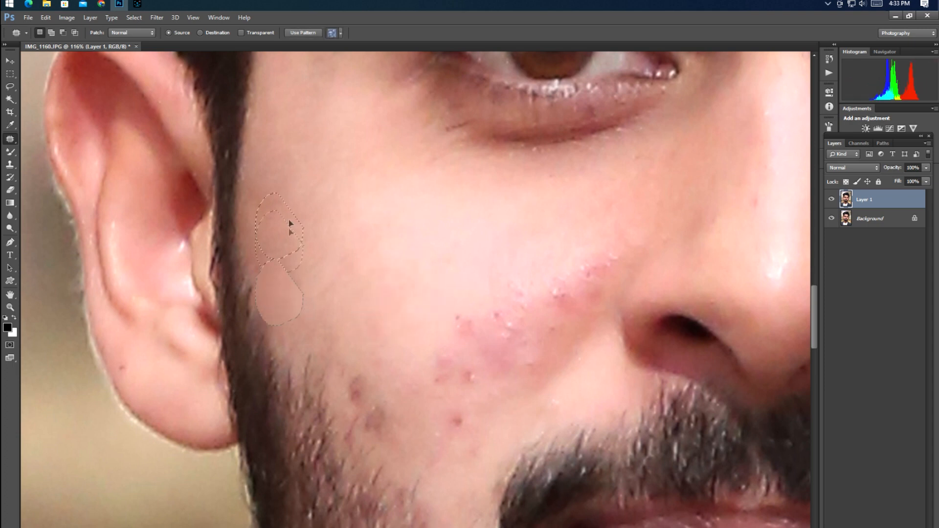
pyautogui.hotkey('ctrl', 'd')
pyautogui.moveTo(237, 313)
pyautogui.mouseDown()
pyautogui.moveTo(265, 293)
pyautogui.moveTo(281, 368)
pyautogui.mouseUp()
pyautogui.hotkey('ctrl', 'd')
# Patch out the dark spots where the left cheek meets the beard
pyautogui.moveTo(359, 313); pyautogui.dragTo(352, 282)
pyautogui.moveTo(495, 252); pyautogui.dragTo(430, 249)
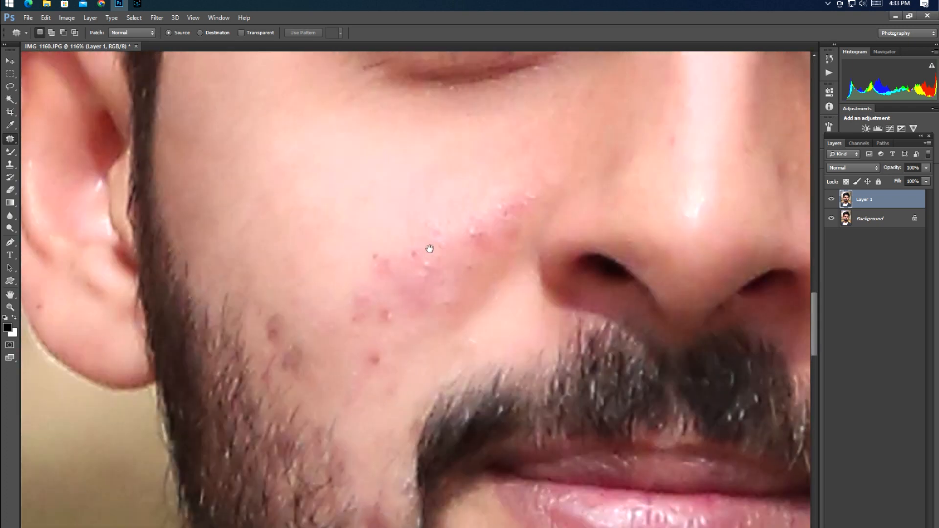
pyautogui.moveTo(323, 351); pyautogui.dragTo(316, 313)
pyautogui.moveTo(289, 348); pyautogui.dragTo(283, 244)
pyautogui.hotkey('ctrl', 'd')
pyautogui.moveTo(272, 291)
pyautogui.mouseDown()
pyautogui.moveTo(306, 312)
pyautogui.moveTo(312, 291)
pyautogui.mouseUp()
pyautogui.hotkey('ctrl', 'd')
pyautogui.moveTo(303, 341)
pyautogui.mouseDown()
pyautogui.moveTo(347, 326)
pyautogui.moveTo(328, 325)
pyautogui.moveTo(301, 280)
pyautogui.mouseUp()
pyautogui.hotkey('ctrl', 'd')
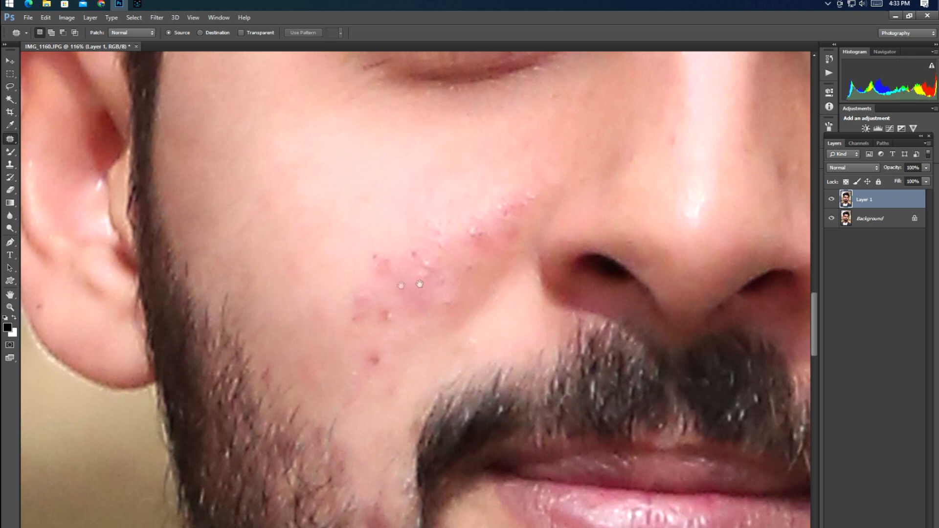
# Patch the uneven skin between the left beard edge and the cheek's red acne cluster
pyautogui.moveTo(421, 281); pyautogui.dragTo(328, 325)
pyautogui.moveTo(254, 351); pyautogui.dragTo(254, 253)
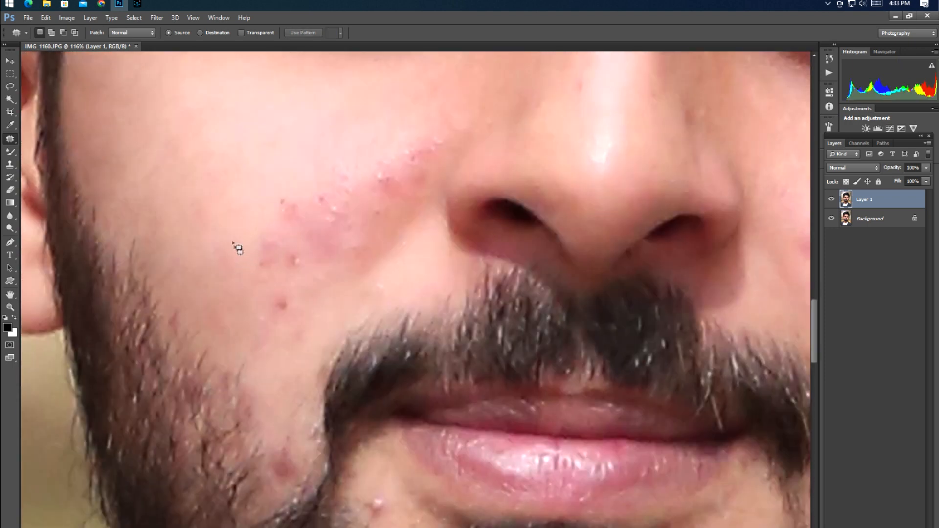
pyautogui.moveTo(182, 196)
pyautogui.mouseDown()
pyautogui.moveTo(233, 247)
pyautogui.moveTo(232, 174)
pyautogui.mouseUp()
pyautogui.hotkey('ctrl', 'd')
pyautogui.moveTo(229, 233)
pyautogui.mouseDown()
pyautogui.moveTo(201, 241)
pyautogui.moveTo(250, 257)
pyautogui.moveTo(226, 244)
pyautogui.mouseUp()
pyautogui.hotkey('ctrl', 'd')
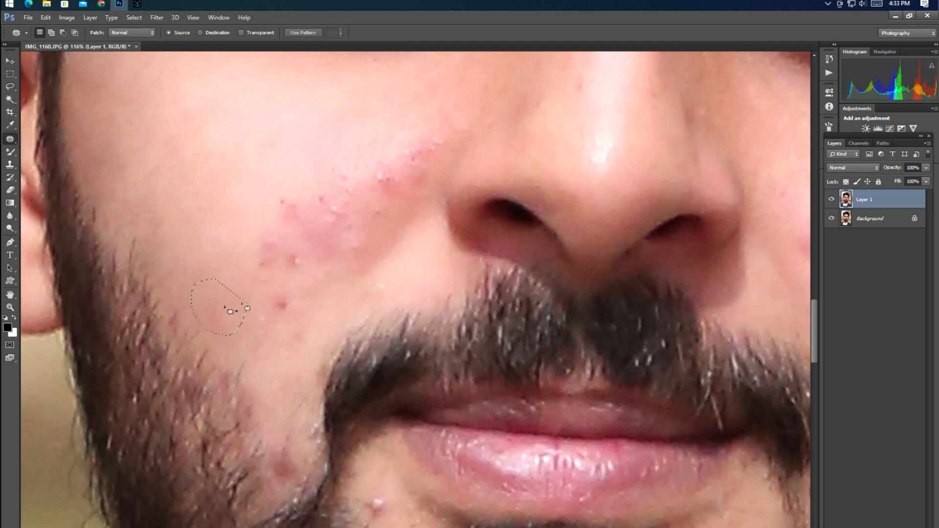
# Patch out the upper outer part of the red acne cluster on the left cheek
pyautogui.moveTo(256, 215); pyautogui.dragTo(262, 308)
pyautogui.moveTo(290, 275)
pyautogui.mouseDown()
pyautogui.moveTo(249, 318)
pyautogui.moveTo(315, 310)
pyautogui.moveTo(334, 268)
pyautogui.moveTo(358, 294)
pyautogui.moveTo(357, 275)
pyautogui.mouseUp()
pyautogui.hotkey('ctrl', 'd')
pyautogui.moveTo(344, 287); pyautogui.dragTo(346, 248)
pyautogui.hotkey('ctrl', 'd')
pyautogui.moveTo(304, 341)
pyautogui.mouseDown()
pyautogui.moveTo(345, 339)
pyautogui.moveTo(332, 336)
pyautogui.moveTo(346, 316)
pyautogui.mouseUp()
pyautogui.hotkey('ctrl', 'd')
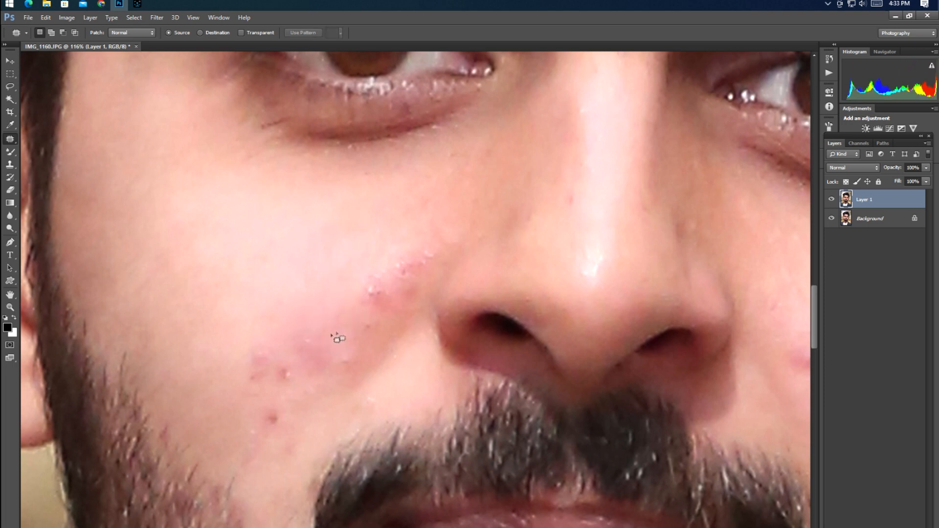
# Patch the lower red spots of the acne cluster on the left cheek
pyautogui.moveTo(293, 352)
pyautogui.mouseDown()
pyautogui.moveTo(333, 340)
pyautogui.moveTo(332, 317)
pyautogui.moveTo(325, 369)
pyautogui.moveTo(369, 365)
pyautogui.moveTo(372, 351)
pyautogui.moveTo(350, 336)
pyautogui.moveTo(379, 328)
pyautogui.moveTo(320, 350)
pyautogui.moveTo(342, 336)
pyautogui.mouseUp()
pyautogui.hotkey('ctrl', 'd')
pyautogui.hotkey('ctrl', 'd')
pyautogui.hotkey('ctrl', 'd')
pyautogui.moveTo(332, 349); pyautogui.dragTo(317, 398)
pyautogui.hotkey('ctrl', 'd')
pyautogui.moveTo(253, 393)
pyautogui.mouseDown()
pyautogui.moveTo(314, 353)
pyautogui.moveTo(230, 361)
pyautogui.moveTo(307, 384)
pyautogui.moveTo(308, 323)
pyautogui.moveTo(294, 361)
pyautogui.moveTo(338, 332)
pyautogui.mouseUp()
pyautogui.hotkey('ctrl', 'd')
# Patch out the rest of the acne cluster on the left cheek, up towards the nose
pyautogui.moveTo(321, 348); pyautogui.dragTo(331, 322)
pyautogui.hotkey('ctrl', 'd')
pyautogui.moveTo(286, 377)
pyautogui.mouseDown()
pyautogui.moveTo(256, 441)
pyautogui.moveTo(310, 407)
pyautogui.moveTo(290, 344)
pyautogui.mouseUp()
pyautogui.hotkey('ctrl', 'd')
pyautogui.moveTo(349, 282); pyautogui.dragTo(280, 353)
pyautogui.moveTo(337, 317); pyautogui.dragTo(277, 370)
pyautogui.moveTo(362, 358)
pyautogui.mouseDown()
pyautogui.moveTo(379, 311)
pyautogui.moveTo(338, 276)
pyautogui.mouseUp()
pyautogui.hotkey('ctrl', 'd')
# Patch the remaining redness and small marks around the left side of the nose
pyautogui.moveTo(486, 258); pyautogui.dragTo(453, 255)
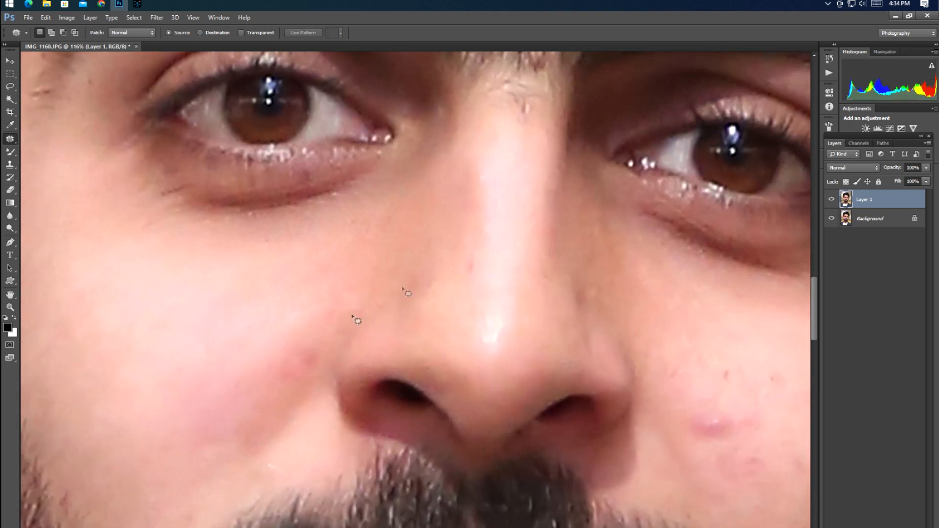
pyautogui.moveTo(296, 406)
pyautogui.mouseDown()
pyautogui.moveTo(305, 338)
pyautogui.moveTo(256, 412)
pyautogui.mouseUp()
pyautogui.hotkey('ctrl', 'd')
pyautogui.moveTo(447, 274)
pyautogui.mouseDown()
pyautogui.moveTo(383, 312)
pyautogui.moveTo(406, 305)
pyautogui.moveTo(373, 348)
pyautogui.mouseUp()
pyautogui.hotkey('ctrl', 'd')
pyautogui.hotkey('ctrl', 'd')
pyautogui.moveTo(513, 313); pyautogui.dragTo(411, 297)
pyautogui.moveTo(294, 376)
pyautogui.mouseDown()
pyautogui.moveTo(333, 358)
pyautogui.moveTo(321, 292)
pyautogui.mouseUp()
pyautogui.hotkey('ctrl', 'd')
# Patch out the small red dots on the right cheek below the eye
pyautogui.moveTo(563, 339)
pyautogui.mouseDown()
pyautogui.moveTo(327, 245)
pyautogui.moveTo(314, 220)
pyautogui.mouseUp()
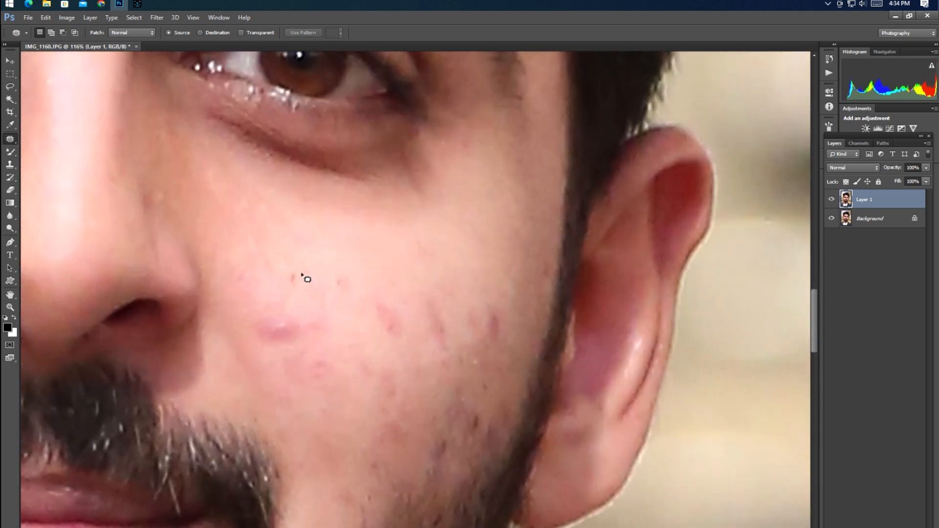
pyautogui.moveTo(282, 275)
pyautogui.mouseDown()
pyautogui.moveTo(314, 286)
pyautogui.moveTo(374, 268)
pyautogui.mouseUp()
pyautogui.hotkey('ctrl', 'd')
pyautogui.moveTo(343, 300); pyautogui.dragTo(371, 262)
pyautogui.hotkey('ctrl', 'd')
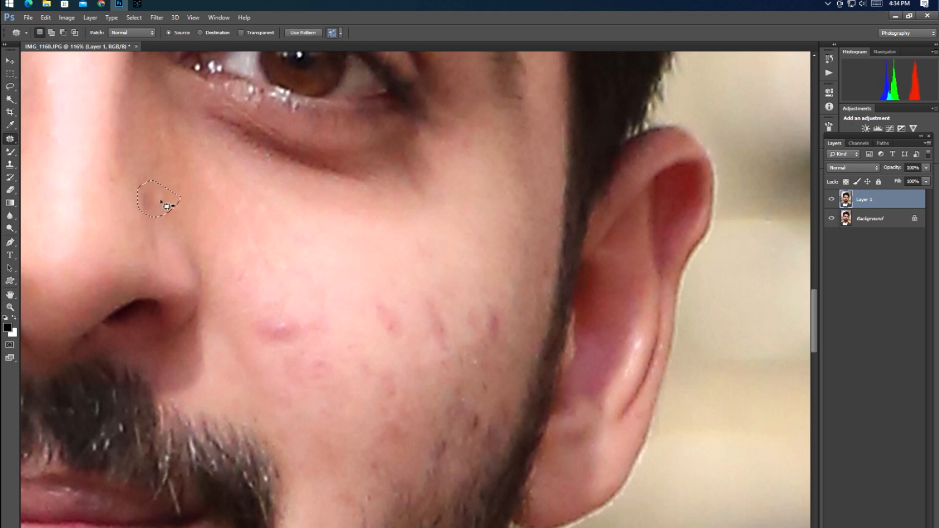
# Patch the pink blemishes on the right cheek beside the nostril, including the marks just below them
pyautogui.moveTo(258, 349)
pyautogui.mouseDown()
pyautogui.moveTo(342, 317)
pyautogui.moveTo(319, 270)
pyautogui.mouseUp()
pyautogui.hotkey('ctrl', 'd')
pyautogui.moveTo(244, 254)
pyautogui.mouseDown()
pyautogui.moveTo(267, 282)
pyautogui.moveTo(264, 275)
pyautogui.mouseUp()
pyautogui.moveTo(253, 276); pyautogui.dragTo(238, 231)
pyautogui.hotkey('ctrl', 'd')
pyautogui.moveTo(322, 332)
pyautogui.mouseDown()
pyautogui.moveTo(321, 410)
pyautogui.moveTo(350, 380)
pyautogui.mouseUp()
pyautogui.moveTo(324, 378); pyautogui.dragTo(307, 318)
pyautogui.hotkey('ctrl', 'd')
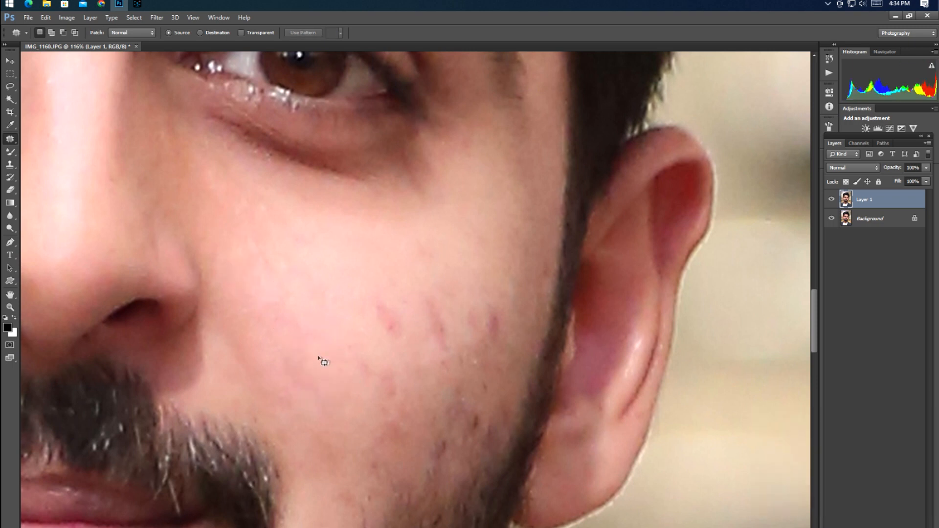
pyautogui.moveTo(270, 387)
pyautogui.mouseDown()
pyautogui.moveTo(321, 390)
pyautogui.moveTo(303, 348)
pyautogui.mouseUp()
pyautogui.hotkey('ctrl', 'd')
# Patch out the red mark and the streaks in the middle of the right cheek
pyautogui.moveTo(417, 327)
pyautogui.mouseDown()
pyautogui.moveTo(388, 367)
pyautogui.moveTo(380, 332)
pyautogui.moveTo(318, 337)
pyautogui.mouseUp()
pyautogui.hotkey('ctrl', 'd')
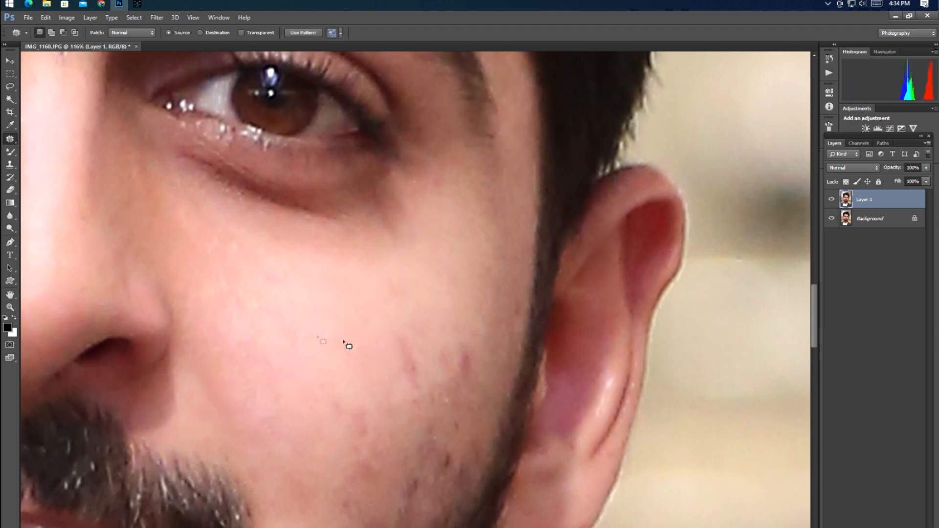
pyautogui.moveTo(414, 404)
pyautogui.mouseDown()
pyautogui.moveTo(425, 356)
pyautogui.moveTo(361, 336)
pyautogui.mouseUp()
pyautogui.hotkey('ctrl', 'd')
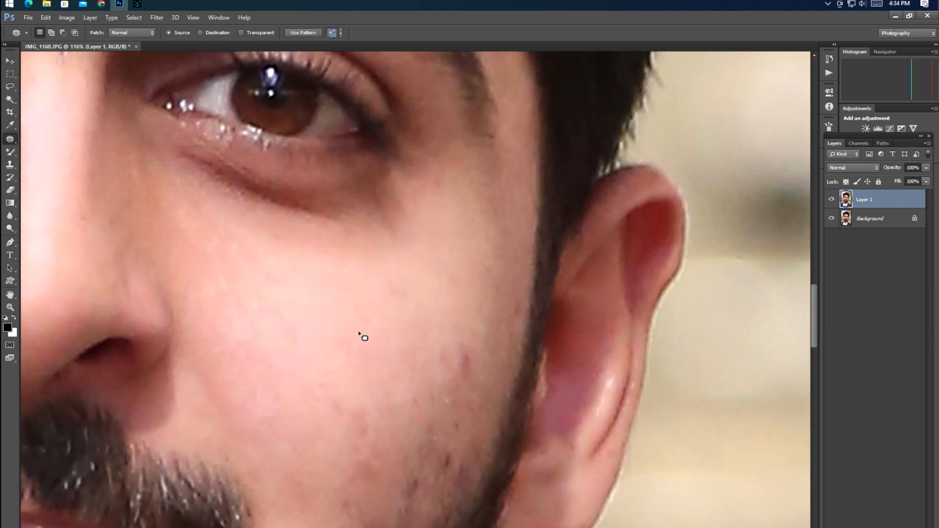
pyautogui.moveTo(388, 274)
pyautogui.mouseDown()
pyautogui.moveTo(427, 300)
pyautogui.moveTo(303, 279)
pyautogui.mouseUp()
pyautogui.hotkey('ctrl', 'd')
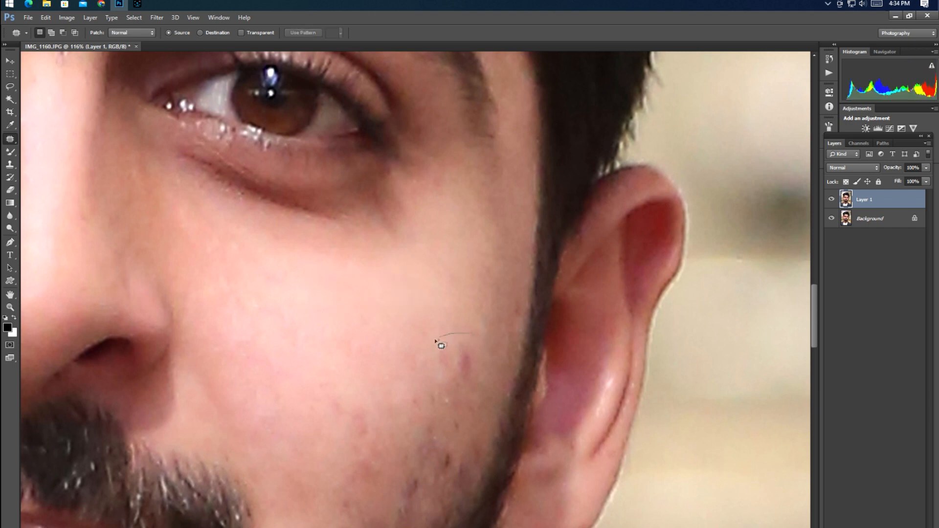
# Patch the purplish mark near the right sideburn and the reddish spots lower on that cheek
pyautogui.moveTo(474, 385); pyautogui.dragTo(473, 384)
pyautogui.moveTo(458, 362)
pyautogui.mouseDown()
pyautogui.moveTo(447, 310)
pyautogui.moveTo(498, 306)
pyautogui.mouseUp()
pyautogui.hotkey('ctrl', 'd')
pyautogui.moveTo(492, 348); pyautogui.dragTo(494, 337)
pyautogui.moveTo(490, 329); pyautogui.dragTo(477, 274)
pyautogui.hotkey('ctrl', 'd')
pyautogui.moveTo(389, 421); pyautogui.dragTo(384, 404)
pyautogui.moveTo(361, 402); pyautogui.dragTo(314, 348)
pyautogui.hotkey('ctrl', 'd')
# Patch the dark spots and stray stubble on the lower right cheek above the beard
pyautogui.moveTo(423, 424); pyautogui.dragTo(392, 303)
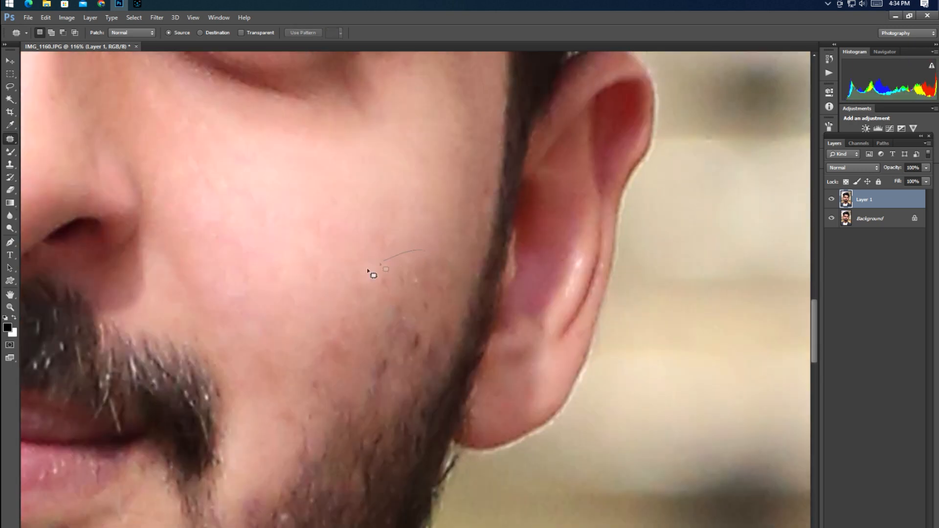
pyautogui.moveTo(442, 283); pyautogui.dragTo(439, 285)
pyautogui.moveTo(402, 288); pyautogui.dragTo(379, 240)
pyautogui.hotkey('ctrl', 'd')
pyautogui.moveTo(324, 392); pyautogui.dragTo(374, 337)
pyautogui.moveTo(338, 350); pyautogui.dragTo(368, 287)
pyautogui.hotkey('ctrl', 'd')
pyautogui.moveTo(445, 365); pyautogui.dragTo(436, 260)
pyautogui.hotkey('ctrl', 'd')
# Clean up the last spots and stray hairs along the right beard line with the Patch tool
pyautogui.moveTo(396, 327); pyautogui.dragTo(413, 274)
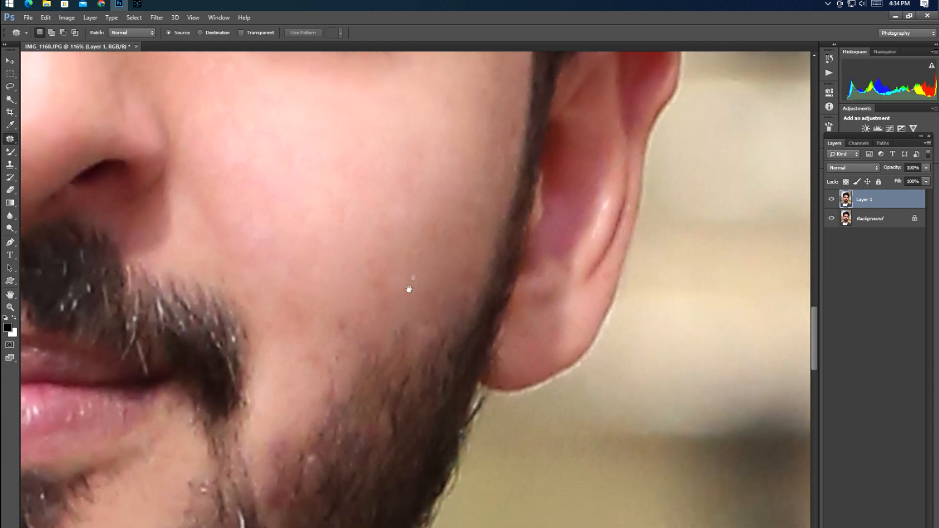
pyautogui.moveTo(389, 317); pyautogui.dragTo(387, 320)
pyautogui.moveTo(362, 338); pyautogui.dragTo(375, 265)
pyautogui.hotkey('ctrl', 'd')
pyautogui.moveTo(302, 371)
pyautogui.mouseDown()
pyautogui.moveTo(337, 342)
pyautogui.moveTo(332, 307)
pyautogui.mouseUp()
pyautogui.hotkey('ctrl', 'd')
pyautogui.moveTo(337, 396)
pyautogui.mouseDown()
pyautogui.moveTo(338, 355)
pyautogui.moveTo(369, 303)
pyautogui.mouseUp()
pyautogui.hotkey('ctrl', 'd')
pyautogui.moveTo(421, 281); pyautogui.dragTo(346, 314)
pyautogui.hotkey('ctrl', 'd')
pyautogui.moveTo(435, 243); pyautogui.dragTo(415, 279)
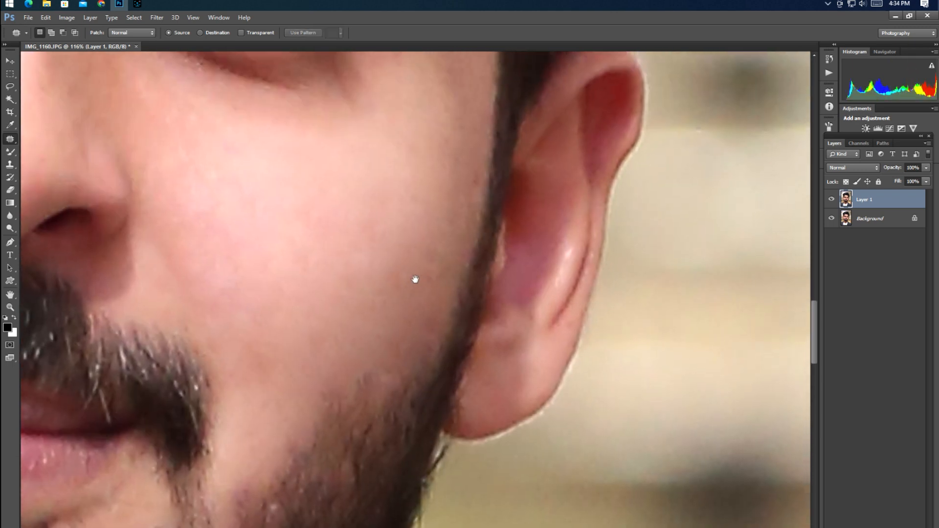
# Patch the remaining spot on the right cheek with clean skin beside it
pyautogui.moveTo(363, 224)
pyautogui.mouseDown()
pyautogui.moveTo(388, 300)
pyautogui.moveTo(364, 226)
pyautogui.mouseUp()
pyautogui.moveTo(386, 275); pyautogui.dragTo(308, 264)
pyautogui.hotkey('ctrl', 'd')
# Patch out the small marks on the right side of the forehead near the hairline
pyautogui.moveTo(416, 216)
pyautogui.mouseDown()
pyautogui.moveTo(369, 352)
pyautogui.moveTo(459, 432)
pyautogui.mouseUp()
pyautogui.moveTo(297, 321); pyautogui.dragTo(462, 419)
pyautogui.moveTo(324, 350); pyautogui.dragTo(513, 417)
pyautogui.moveTo(635, 154)
pyautogui.mouseDown()
pyautogui.moveTo(579, 236)
pyautogui.moveTo(677, 197)
pyautogui.mouseUp()
pyautogui.moveTo(614, 211); pyautogui.dragTo(611, 283)
pyautogui.hotkey('ctrl', 'd')
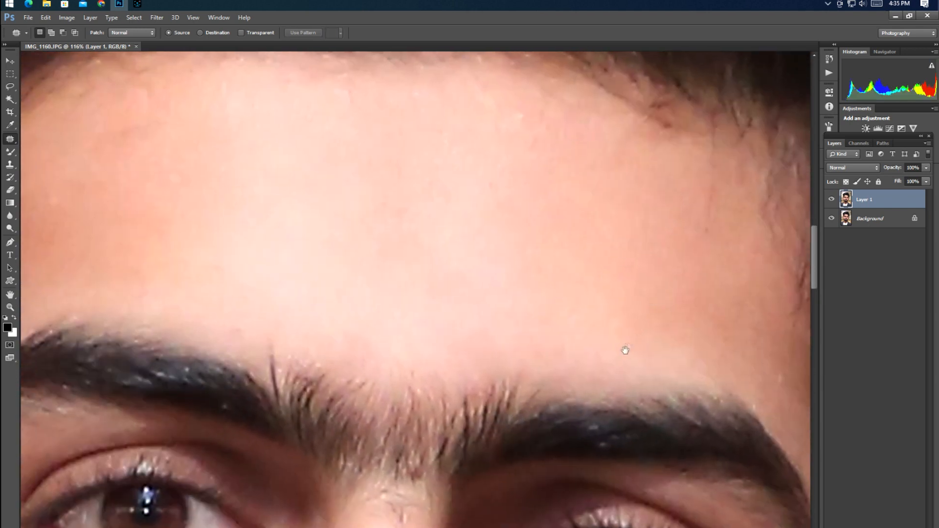
pyautogui.moveTo(629, 341); pyautogui.dragTo(591, 280)
pyautogui.moveTo(694, 105)
pyautogui.mouseDown()
pyautogui.moveTo(680, 182)
pyautogui.moveTo(704, 142)
pyautogui.mouseUp()
pyautogui.moveTo(679, 151)
pyautogui.mouseDown()
pyautogui.moveTo(668, 232)
pyautogui.moveTo(654, 236)
pyautogui.moveTo(652, 222)
pyautogui.mouseUp()
pyautogui.hotkey('ctrl', 'd')
# Patch the pimple below the left corner of the lips and the red spot on the cheek beside the beard
pyautogui.moveTo(513, 310); pyautogui.dragTo(620, 134)
pyautogui.moveTo(308, 436); pyautogui.dragTo(478, 187)
pyautogui.moveTo(331, 303); pyautogui.dragTo(346, 148)
pyautogui.moveTo(358, 344); pyautogui.dragTo(318, 236)
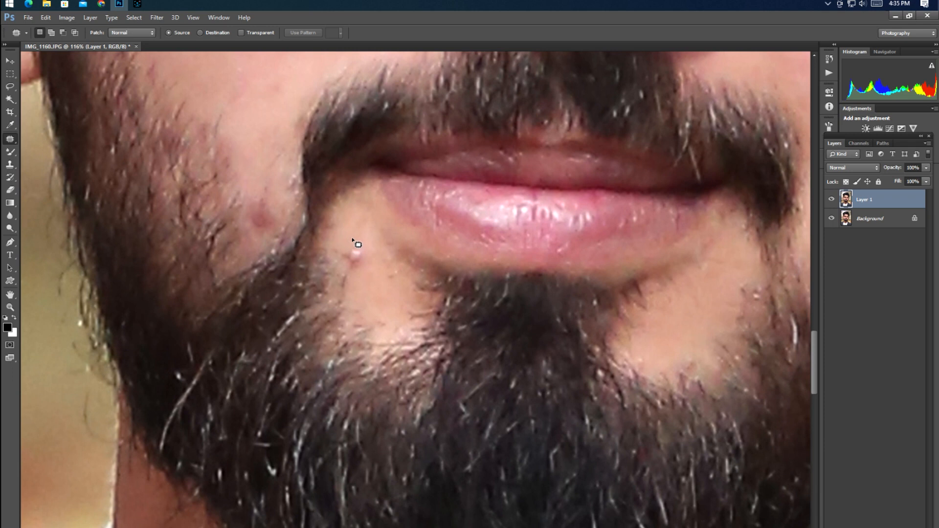
pyautogui.moveTo(368, 257); pyautogui.dragTo(357, 224)
pyautogui.hotkey('ctrl', 'd')
pyautogui.moveTo(348, 270)
pyautogui.mouseDown()
pyautogui.moveTo(363, 256)
pyautogui.moveTo(363, 295)
pyautogui.mouseUp()
pyautogui.hotkey('ctrl', 'd')
pyautogui.moveTo(277, 226); pyautogui.dragTo(283, 216)
pyautogui.moveTo(280, 216); pyautogui.dragTo(282, 160)
pyautogui.hotkey('ctrl', 'd')
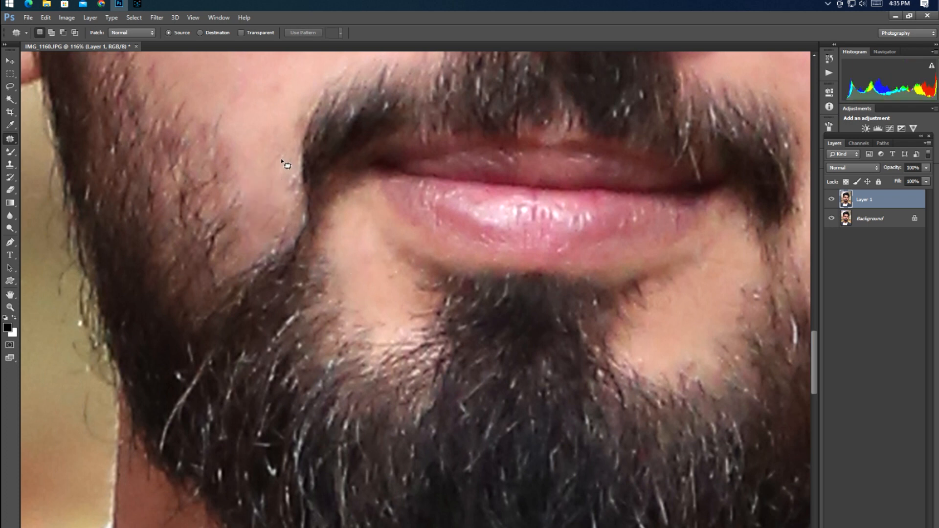
# Patch a spot along the right side of the beard and a mark on the left side of the neck
pyautogui.moveTo(577, 284); pyautogui.dragTo(392, 281)
pyautogui.moveTo(489, 289); pyautogui.dragTo(343, 172)
pyautogui.moveTo(592, 244)
pyautogui.mouseDown()
pyautogui.moveTo(615, 227)
pyautogui.moveTo(583, 274)
pyautogui.mouseUp()
pyautogui.hotkey('ctrl', 'd')
pyautogui.moveTo(446, 363)
pyautogui.mouseDown()
pyautogui.moveTo(563, 216)
pyautogui.moveTo(587, 161)
pyautogui.mouseUp()
pyautogui.moveTo(318, 369); pyautogui.dragTo(440, 169)
pyautogui.moveTo(338, 282); pyautogui.dragTo(423, 345)
pyautogui.moveTo(265, 210); pyautogui.dragTo(276, 268)
pyautogui.hotkey('ctrl', 'd')
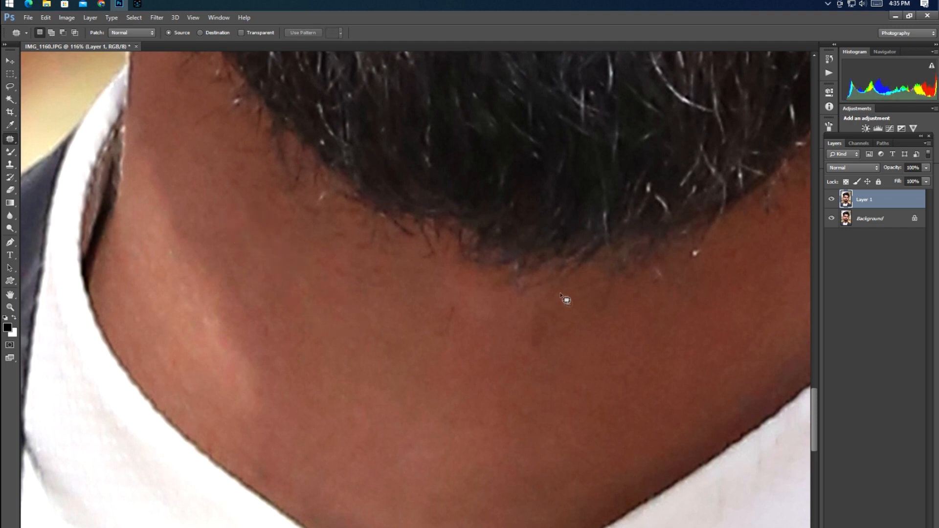
# Patch the dark marks and stray hairs on the neck just below the beard
pyautogui.moveTo(634, 299)
pyautogui.mouseDown()
pyautogui.moveTo(698, 284)
pyautogui.moveTo(658, 343)
pyautogui.mouseUp()
pyautogui.hotkey('ctrl', 'd')
pyautogui.moveTo(708, 274); pyautogui.dragTo(720, 323)
pyautogui.hotkey('ctrl', 'd')
pyautogui.moveTo(622, 309); pyautogui.dragTo(597, 334)
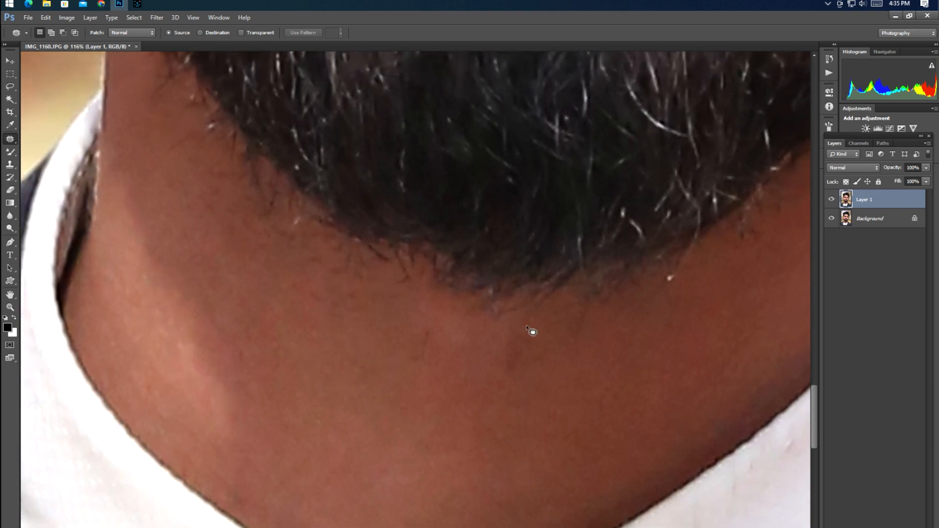
pyautogui.moveTo(523, 391); pyautogui.dragTo(535, 388)
pyautogui.moveTo(521, 370); pyautogui.dragTo(521, 443)
pyautogui.hotkey('ctrl', 'd')
pyautogui.moveTo(450, 385); pyautogui.dragTo(442, 323)
pyautogui.moveTo(441, 357); pyautogui.dragTo(444, 418)
pyautogui.hotkey('ctrl', 'd')
# Compare the whole portrait before and after retouching by switching the visibility of Layer 1 off and on
pyautogui.moveTo(542, 306); pyautogui.dragTo(527, 365)
pyautogui.hotkey('ctrl', '-')
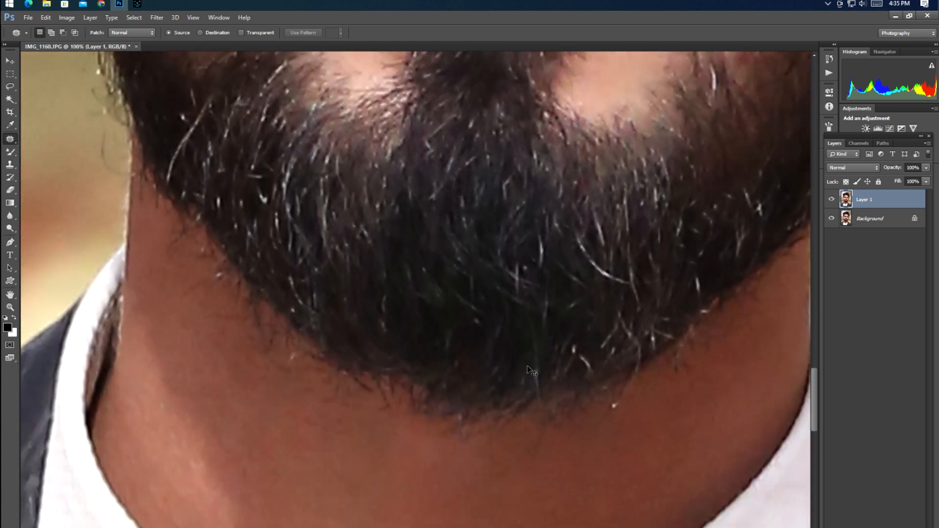
pyautogui.hotkey('ctrl', '-')
pyautogui.hotkey('ctrl', '-')
pyautogui.hotkey('ctrl', '-')
pyautogui.hotkey('ctrl', '-')
pyautogui.hotkey('ctrl', '-')
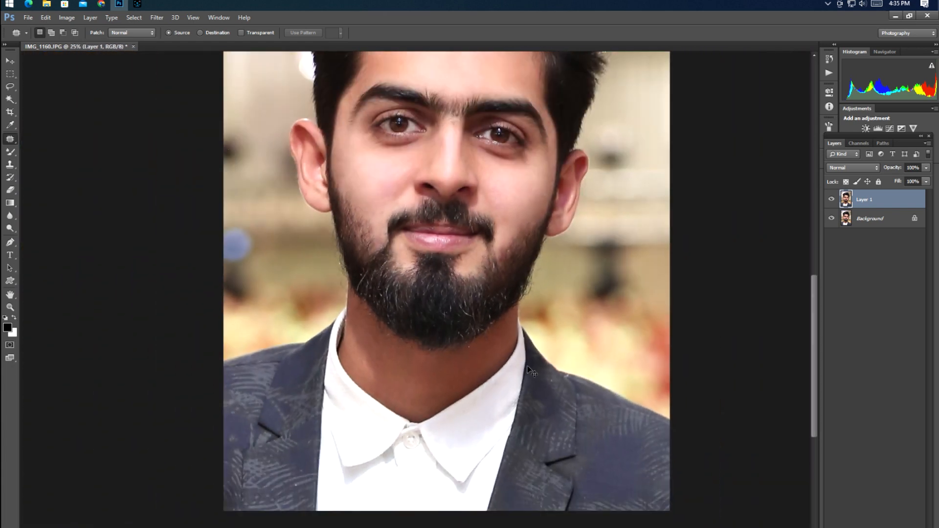
pyautogui.hotkey('ctrl', '-')
pyautogui.hotkey('ctrl', '+')
pyautogui.hotkey('ctrl', '+')
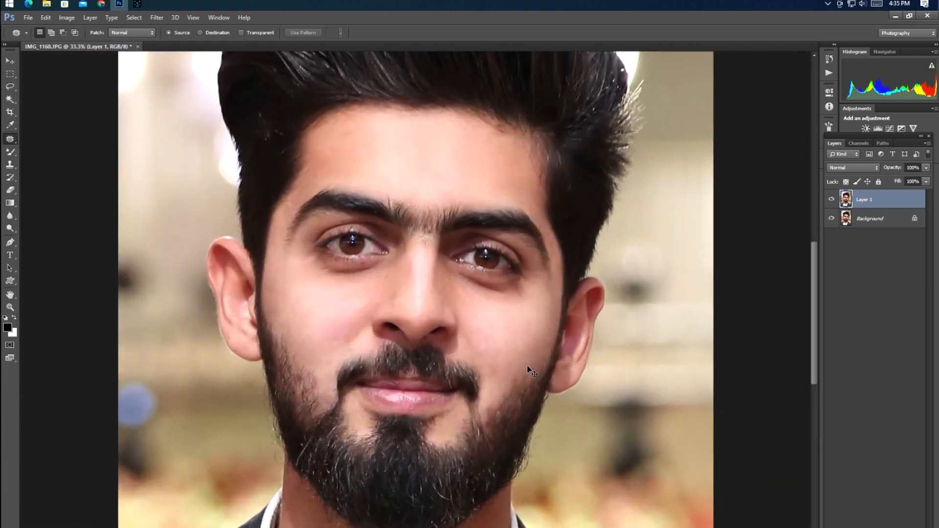
pyautogui.click(831, 199)
pyautogui.click(831, 200)
pyautogui.click(831, 200)
pyautogui.click(832, 200)
# Duplicate Layer 1 and set the Mixer Brush to size 400 for smoothing the forehead
pyautogui.hotkey('ctrl', 'j')
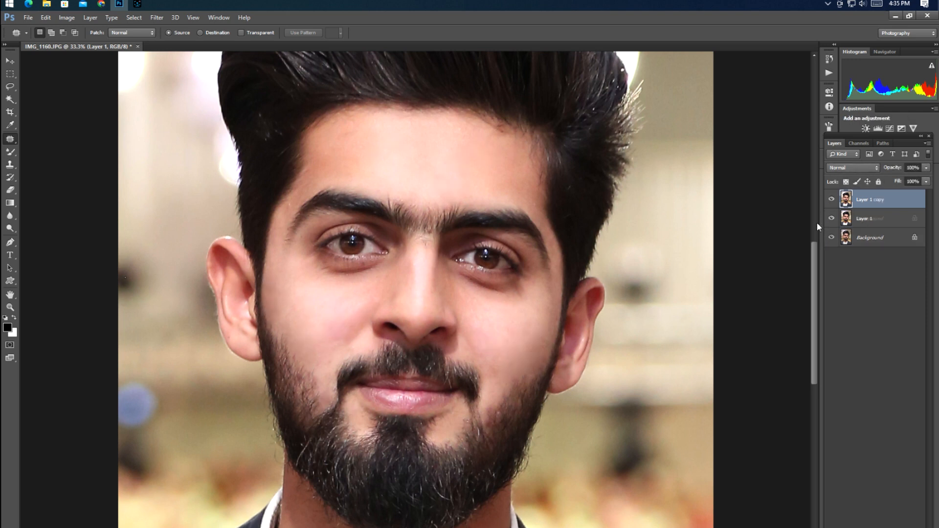
pyautogui.press('z')
pyautogui.moveTo(468, 172); pyautogui.dragTo(489, 218)
pyautogui.scroll(3, 460, 241)
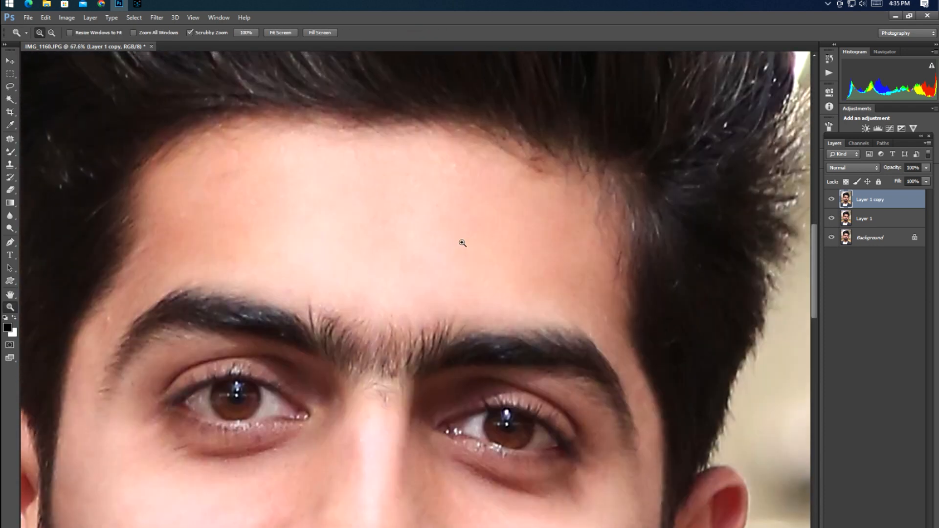
pyautogui.press('b')
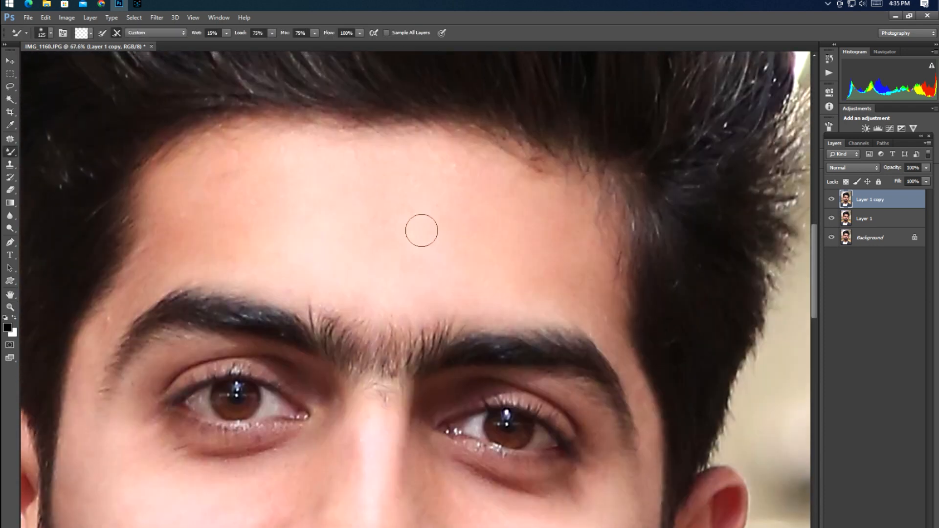
pyautogui.press(']')
pyautogui.press(']')
pyautogui.press(']')
pyautogui.press(']')
pyautogui.press(']')
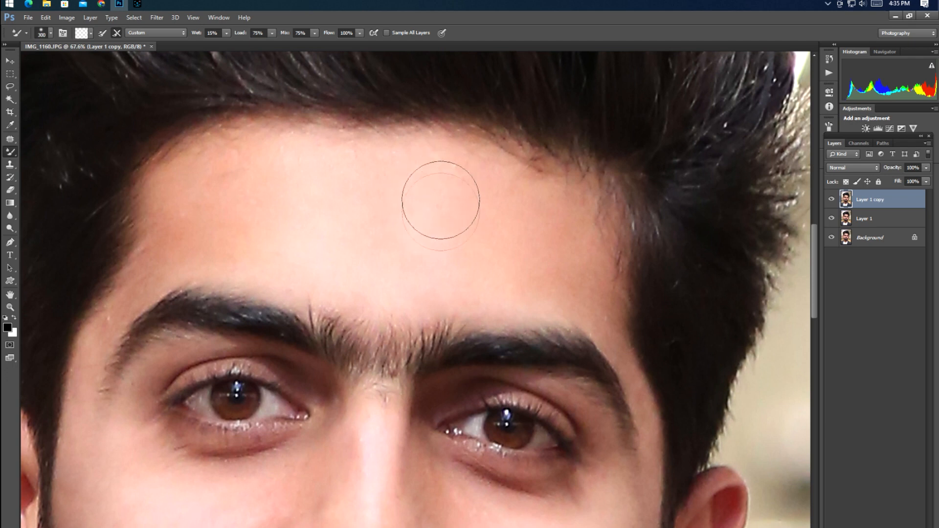
pyautogui.press(']')
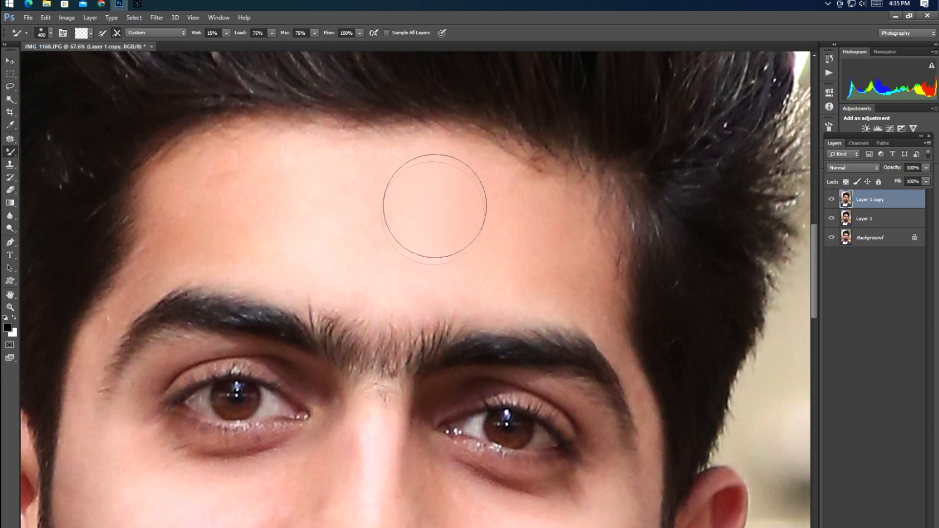
# Smooth the skin in the middle of the forehead with the Mixer Brush at sizes between 250 and 400
pyautogui.moveTo(431, 251)
pyautogui.mouseDown()
pyautogui.moveTo(424, 235)
pyautogui.moveTo(439, 195)
pyautogui.moveTo(419, 177)
pyautogui.moveTo(407, 186)
pyautogui.mouseUp()
pyautogui.press('[')
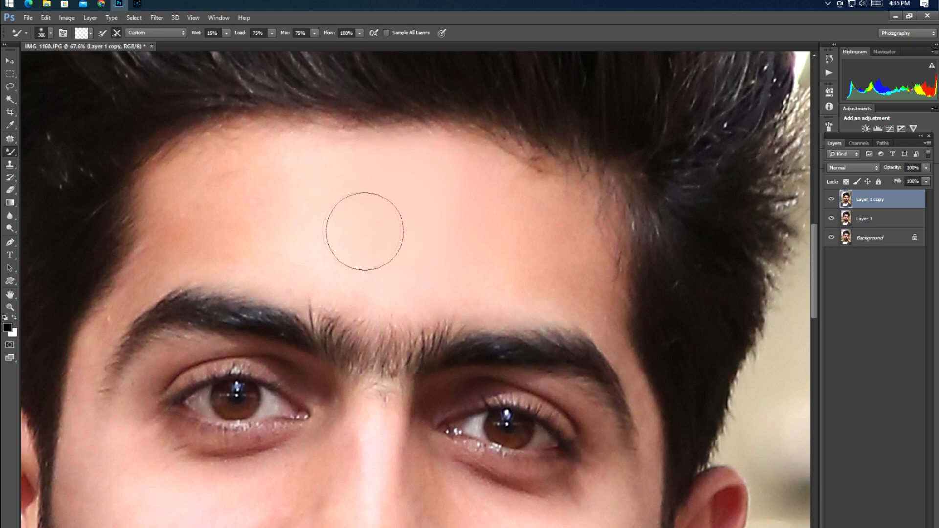
pyautogui.press(']')
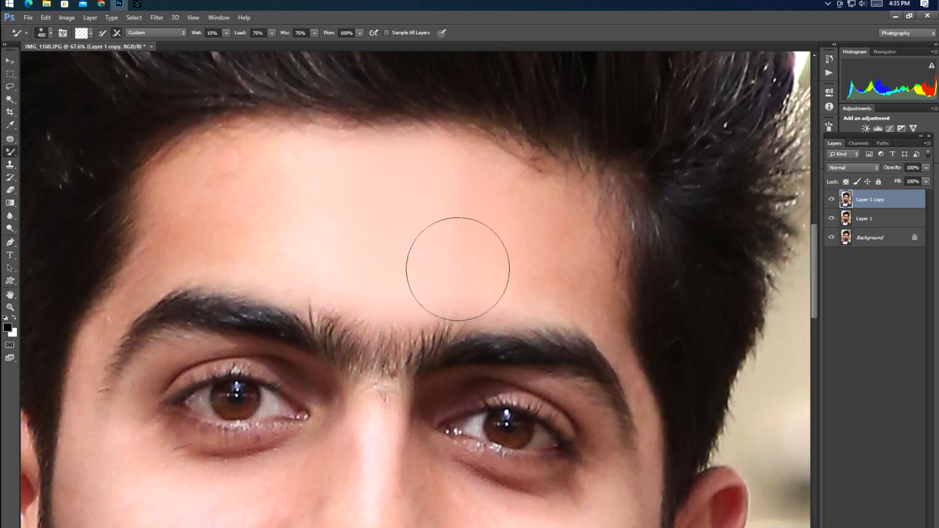
pyautogui.press('[')
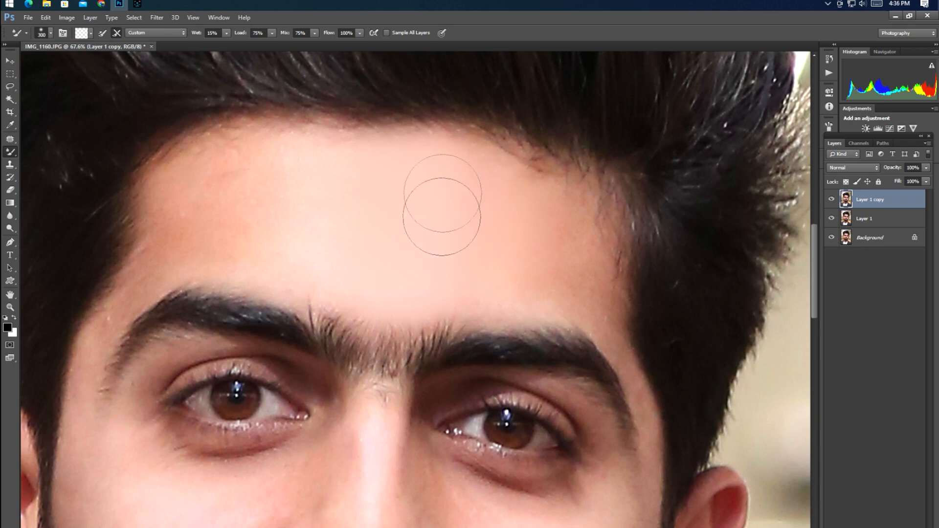
pyautogui.press('[')
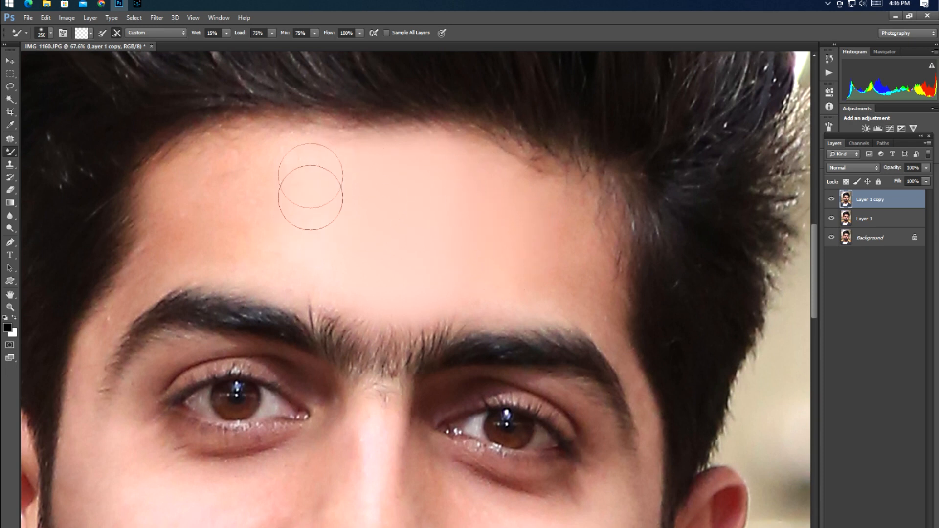
# Blend the upper centre of the forehead up to the hairline with the Mixer Brush at sizes 300 and 400
pyautogui.press(']')
pyautogui.press(']')
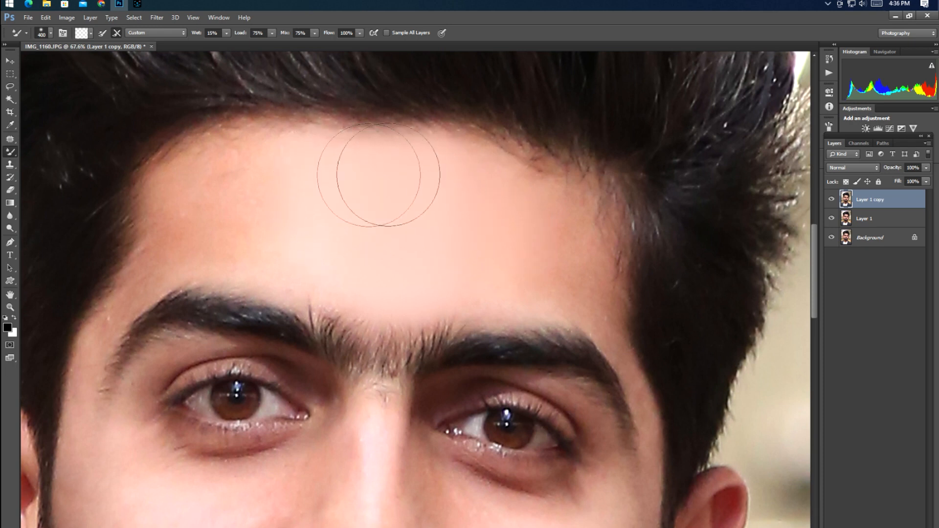
pyautogui.press('[')
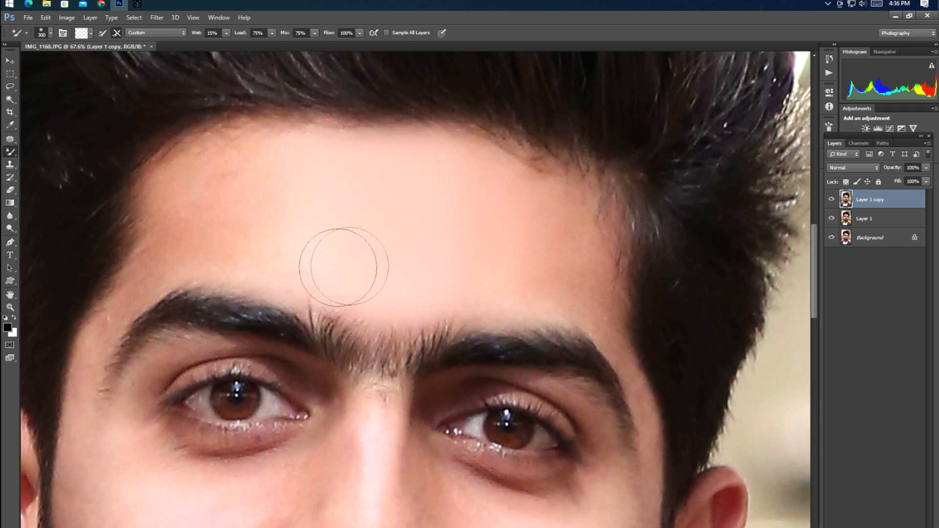
pyautogui.press(']')
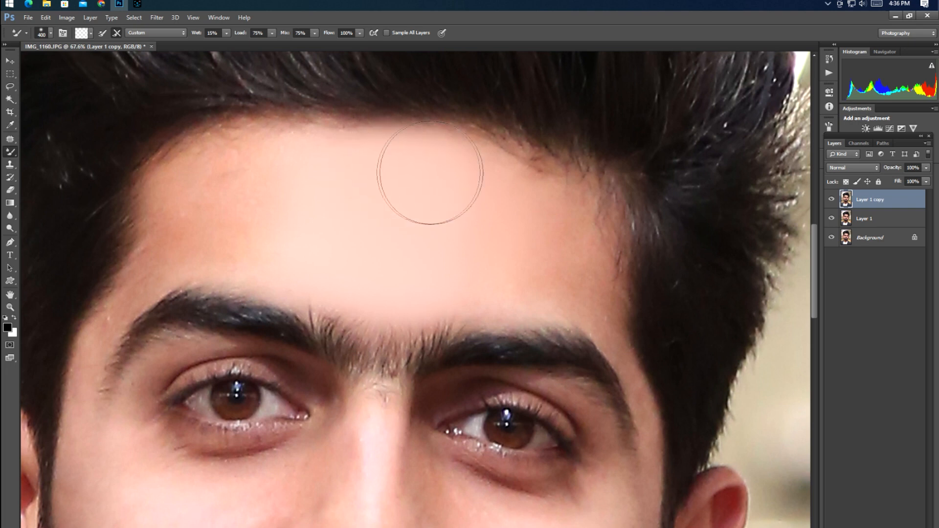
pyautogui.press('[')
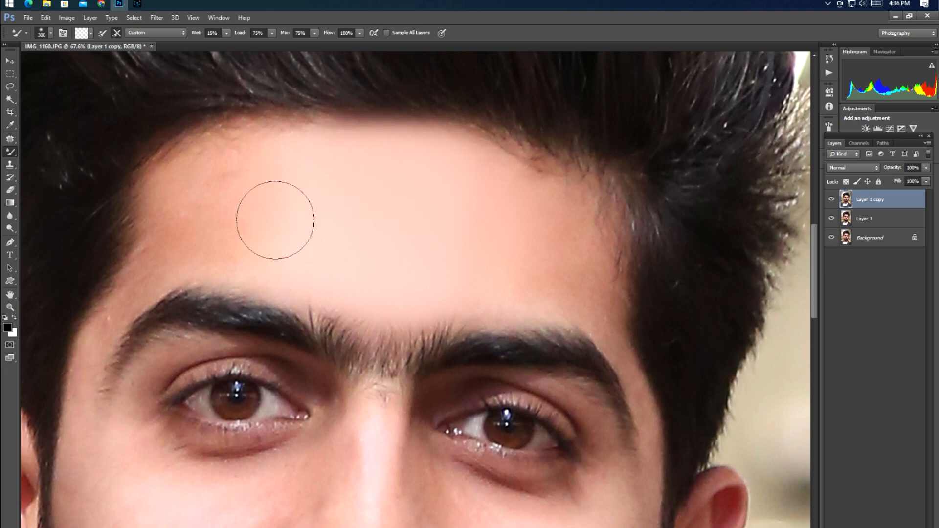
# Smooth the left side of the forehead from the hairline to the eyebrow, varying the Mixer Brush size up to 400
pyautogui.press('[')
pyautogui.press(']')
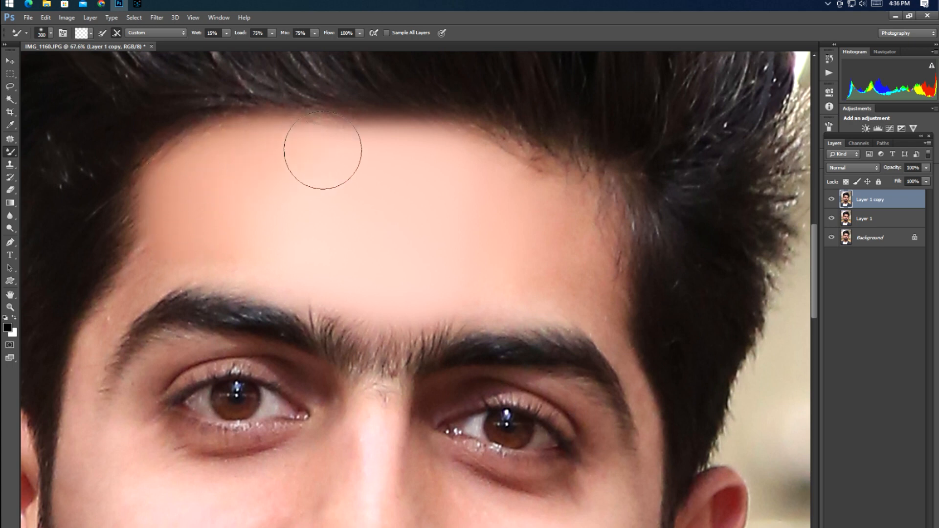
pyautogui.press('[')
pyautogui.press('[')
pyautogui.press(']')
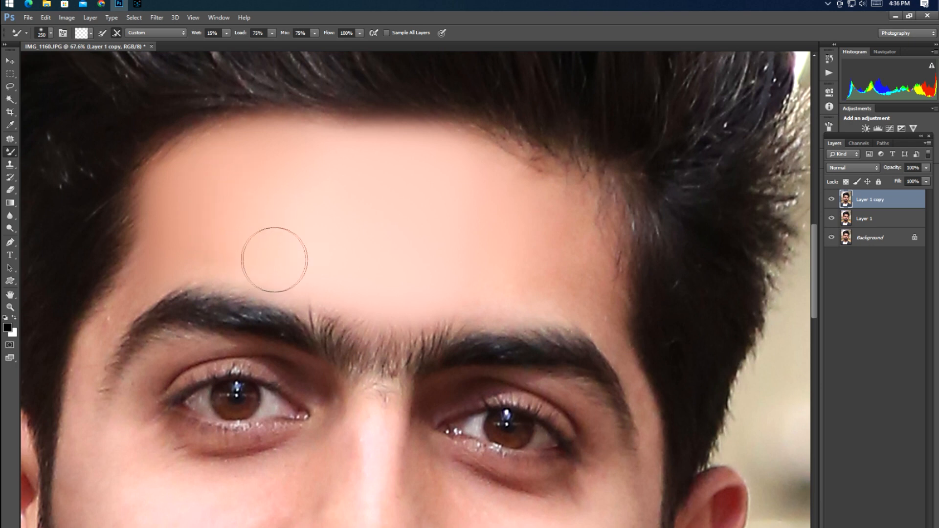
pyautogui.press(']')
pyautogui.press(']')
pyautogui.press('[')
pyautogui.press('[')
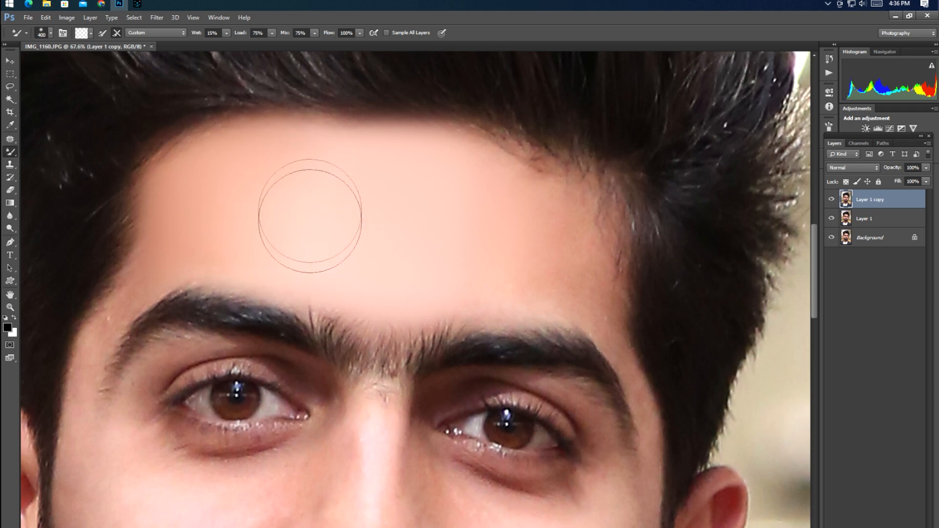
# Blend the right side of the forehead along the hairline and temple with the Mixer Brush at sizes 250 and 300
pyautogui.press('[')
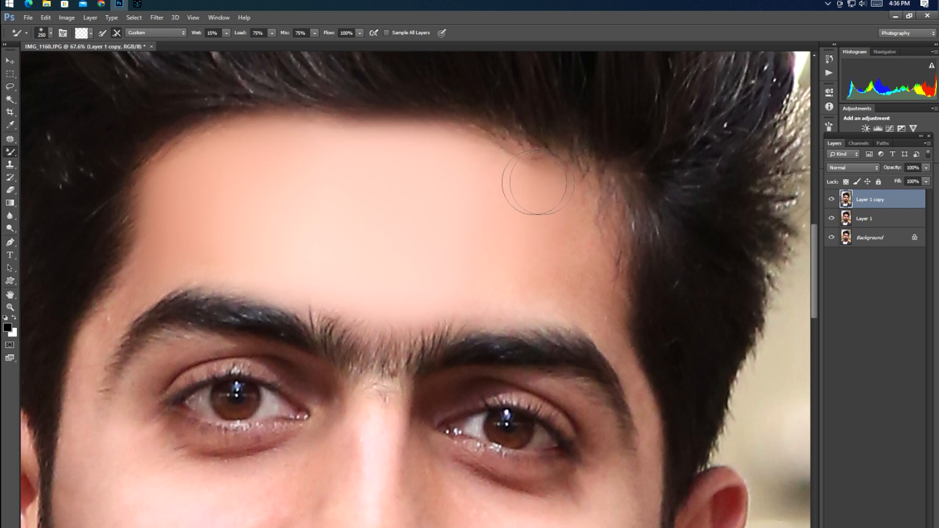
pyautogui.press(']')
pyautogui.press(']')
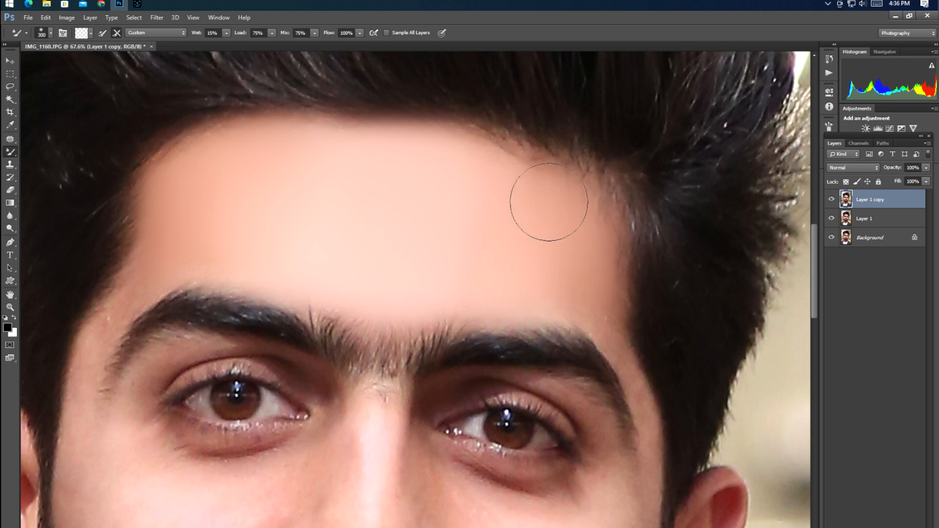
pyautogui.press('[')
pyautogui.press(']')
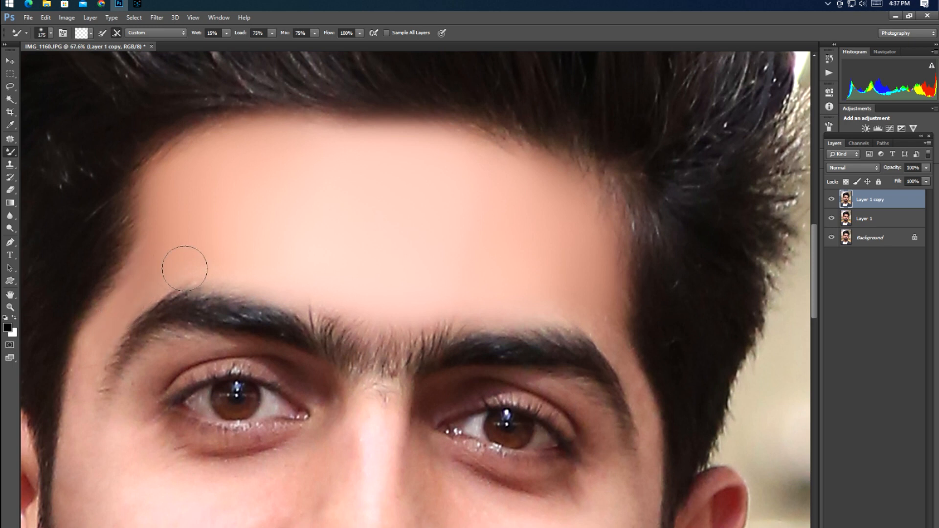
# Smooth the skin of the left temple and outer left cheek with the Mixer Brush at sizes 250 to 400
pyautogui.moveTo(174, 289); pyautogui.dragTo(341, 150)
pyautogui.press(']')
pyautogui.press(']')
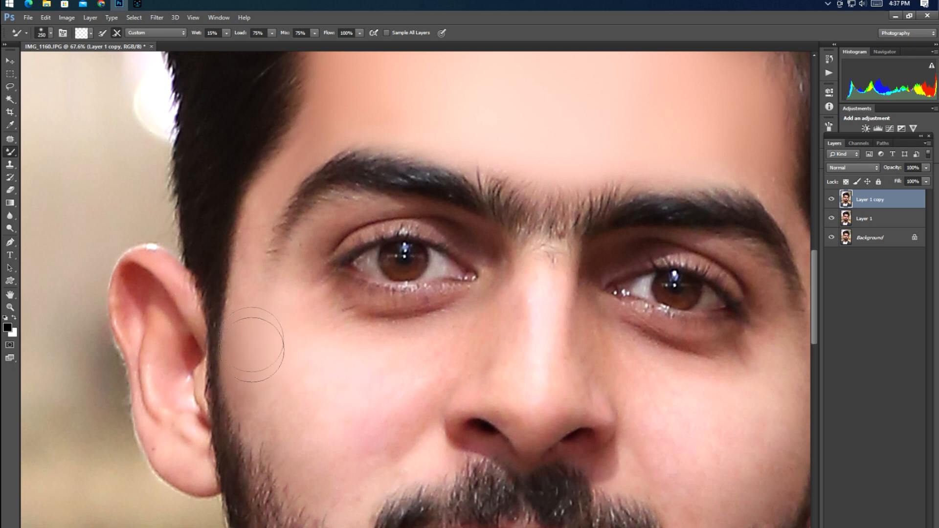
pyautogui.press('[')
pyautogui.press(']')
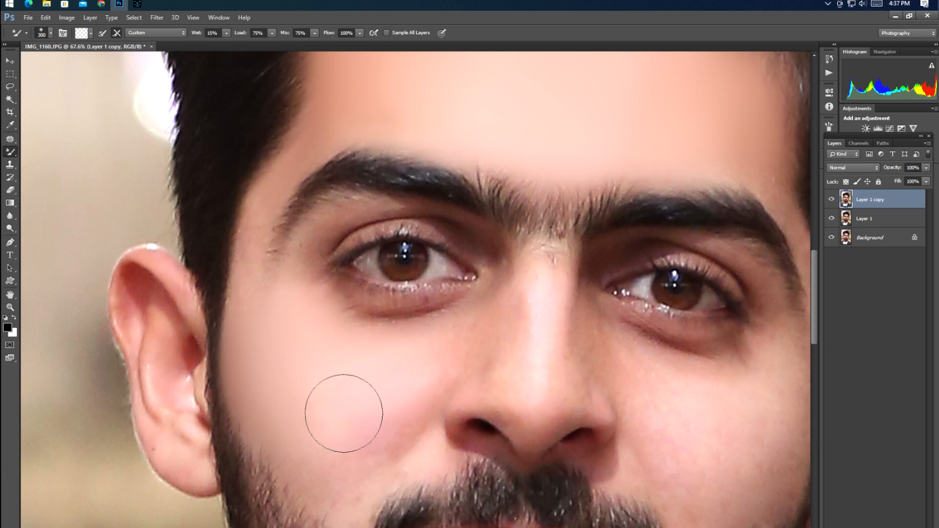
pyautogui.press(']')
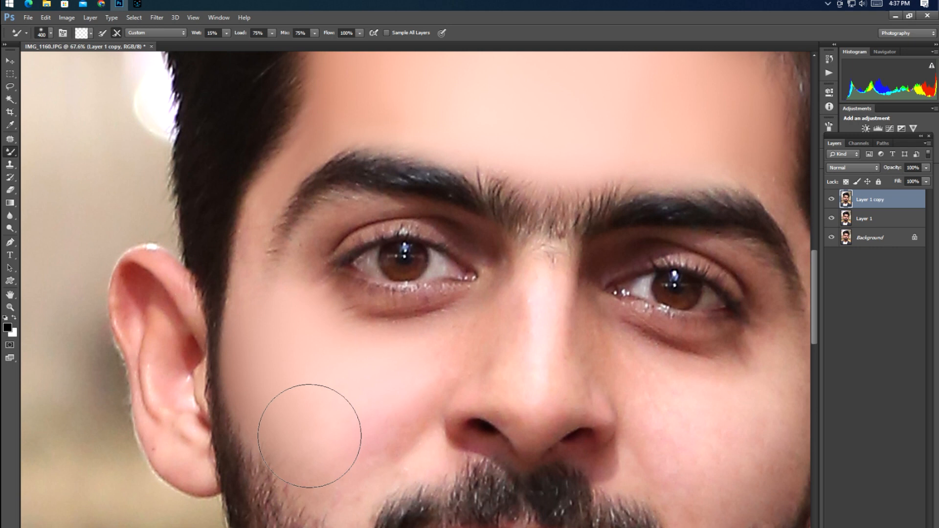
# Blend the skin beside and below the left eye with a smaller Mixer Brush, around size 250
pyautogui.press('[')
pyautogui.press('[')
pyautogui.press('[')
pyautogui.press('[')
pyautogui.press(']')
pyautogui.press(']')
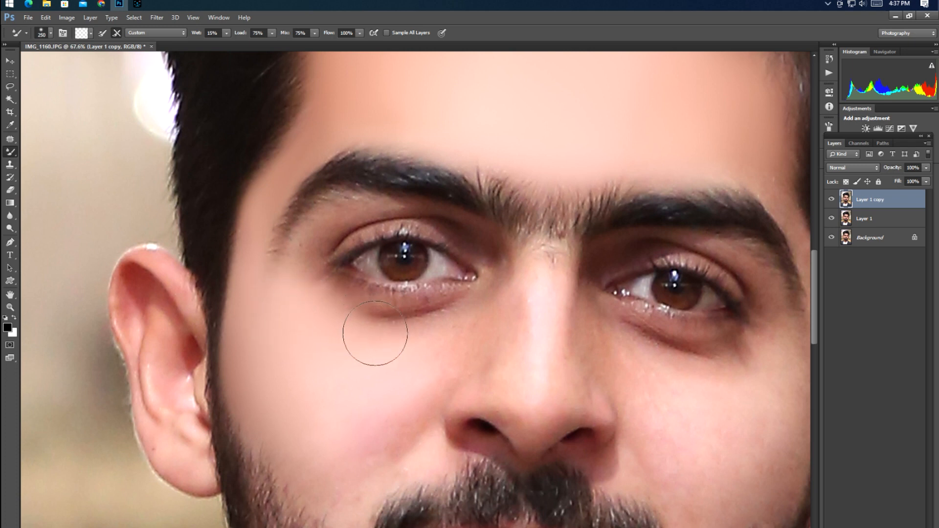
# Even out the pink area in the middle of the left cheek with the Mixer Brush at sizes 300 and 250
pyautogui.press(']')
pyautogui.press(']')
pyautogui.press(']')
pyautogui.press(']')
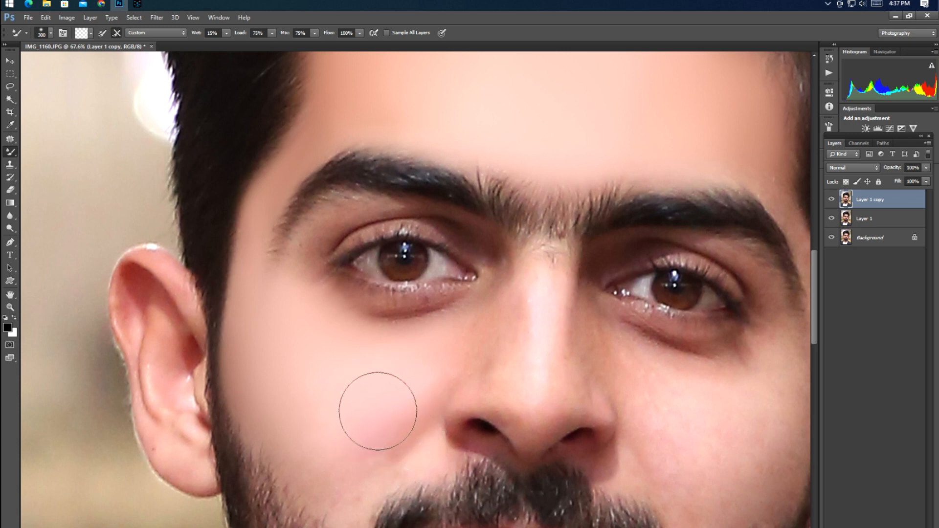
pyautogui.press('[')
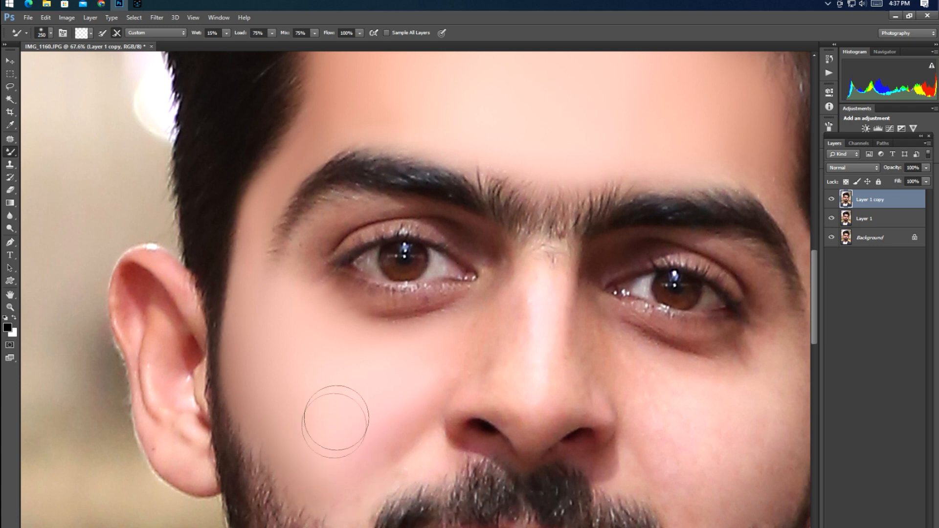
# Smooth the lower left cheek between the beard and the moustache with the Mixer Brush at sizes 150 to 175
pyautogui.scroll(-3, 335, 419)
pyautogui.press('[')
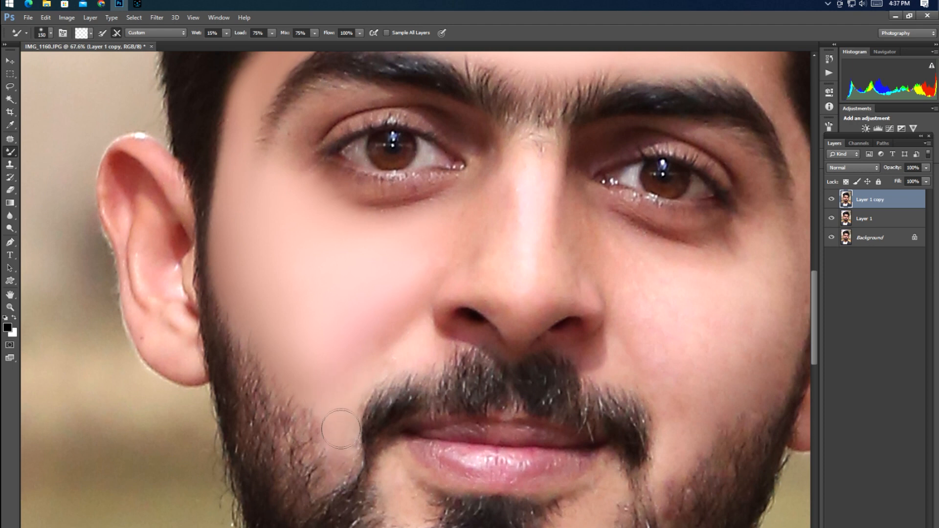
pyautogui.press(']')
pyautogui.press(']')
pyautogui.press(']')
pyautogui.press('[')
pyautogui.press('[')
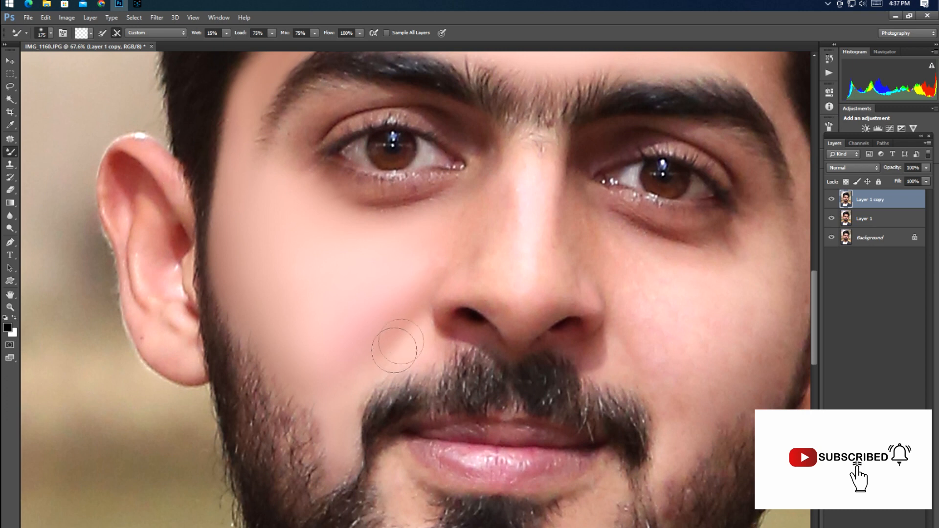
# Blend the left cheek from the moustache and the side of the nose outwards with the Mixer Brush at sizes 250 to 400
pyautogui.press('[')
pyautogui.press(']')
pyautogui.press(']')
pyautogui.press(']')
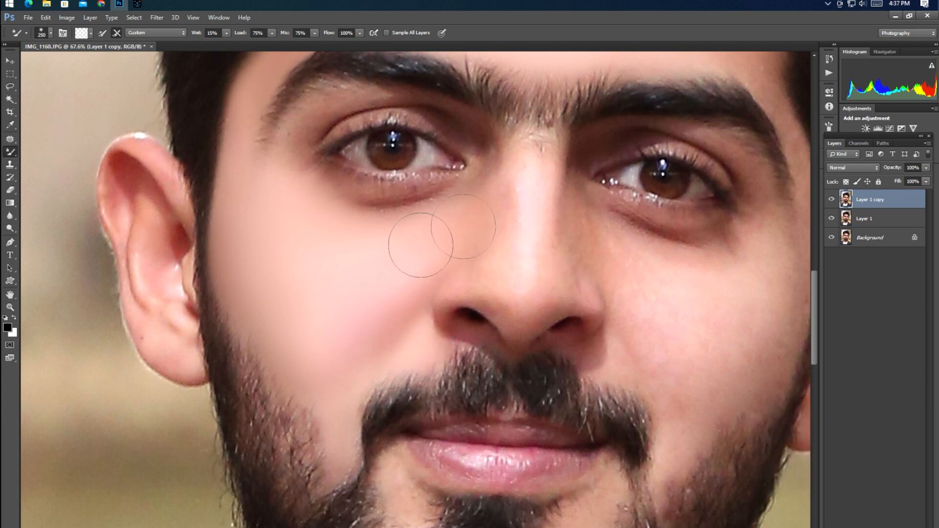
pyautogui.press('[')
pyautogui.press(']')
pyautogui.press(']')
pyautogui.press(']')
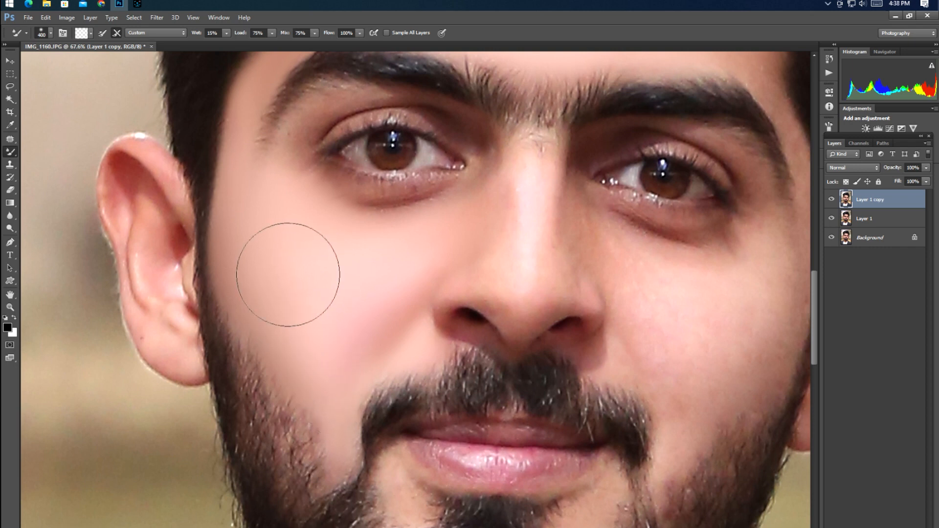
# Smooth the bridge and tip of the nose with the Mixer Brush at sizes 175 and 150
pyautogui.press('[')
pyautogui.press('[')
pyautogui.press('[')
pyautogui.press('[')
pyautogui.moveTo(527, 194)
pyautogui.mouseDown()
pyautogui.moveTo(515, 236)
pyautogui.moveTo(513, 192)
pyautogui.moveTo(510, 256)
pyautogui.moveTo(531, 212)
pyautogui.mouseUp()
pyautogui.press('[')
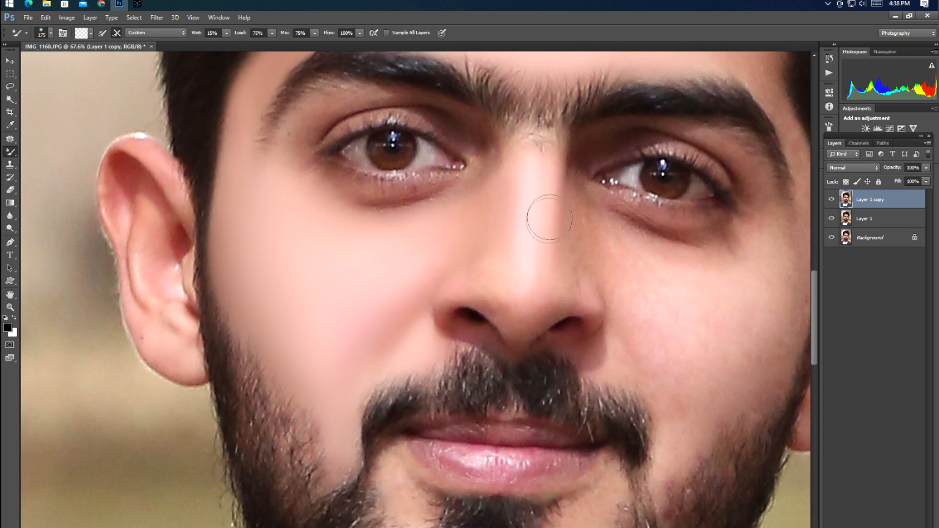
pyautogui.press('[')
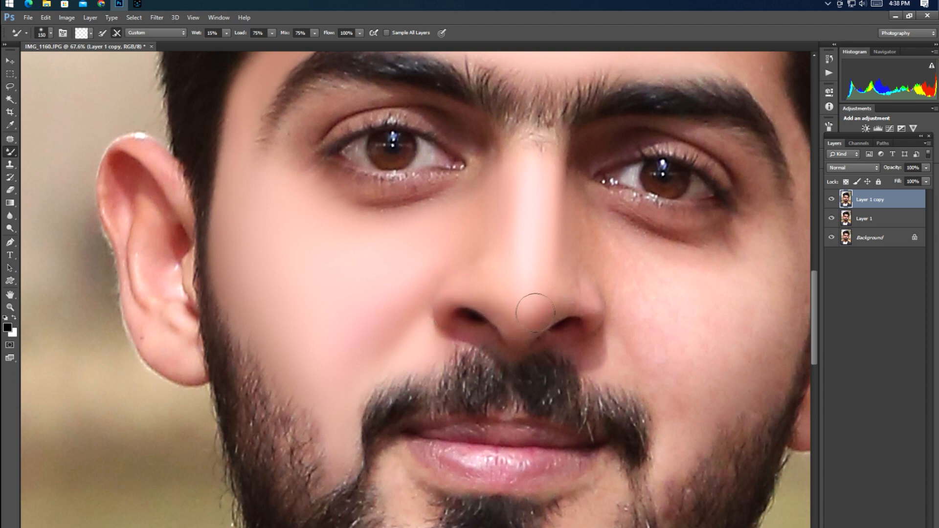
# Smooth the middle and outer part of the right cheek with the Mixer Brush at sizes 300 and 250
pyautogui.press(']')
pyautogui.press(']')
pyautogui.press(']')
pyautogui.press(']')
pyautogui.press(']')
pyautogui.press(']')
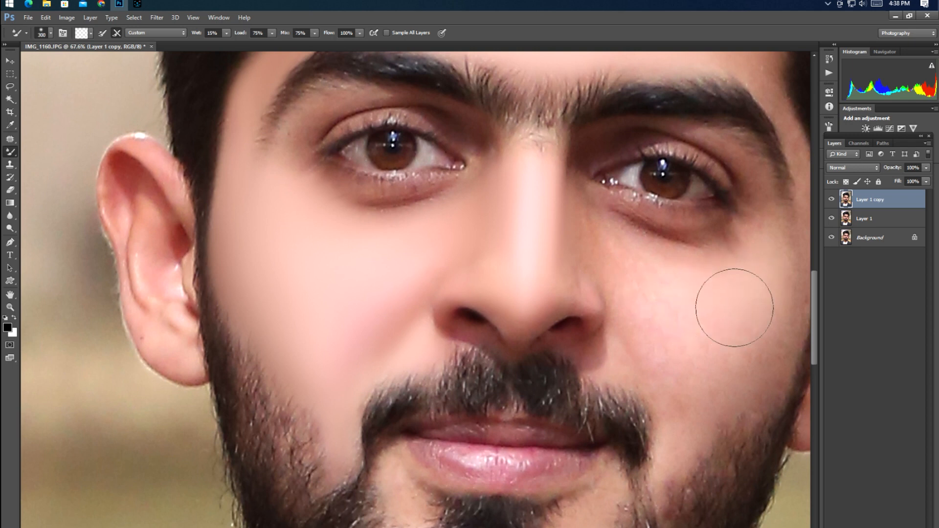
pyautogui.hscroll(2, 743, 303)
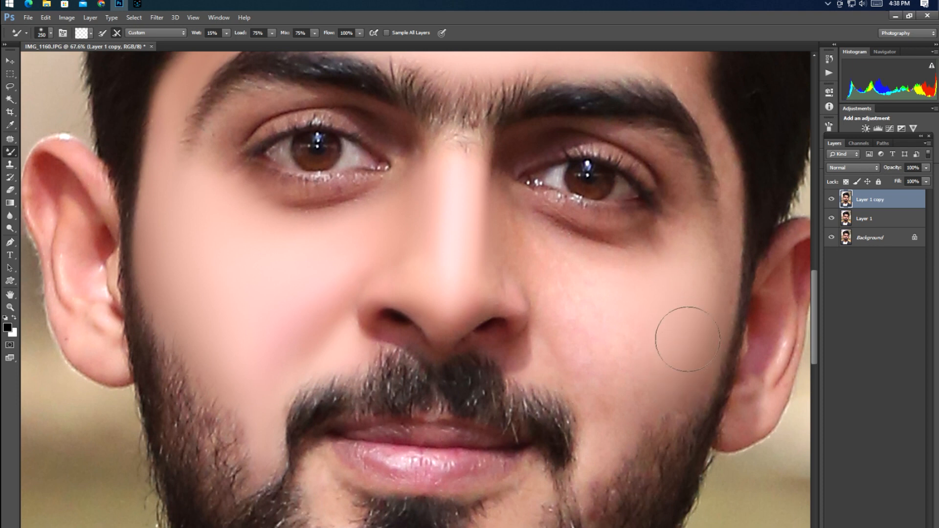
pyautogui.moveTo(662, 381)
pyautogui.mouseDown()
pyautogui.moveTo(679, 328)
pyautogui.moveTo(660, 337)
pyautogui.moveTo(615, 392)
pyautogui.moveTo(627, 366)
pyautogui.moveTo(614, 334)
pyautogui.moveTo(597, 330)
pyautogui.moveTo(546, 257)
pyautogui.moveTo(615, 282)
pyautogui.moveTo(645, 284)
pyautogui.moveTo(672, 267)
pyautogui.moveTo(679, 288)
pyautogui.moveTo(712, 277)
pyautogui.mouseUp()
pyautogui.press(']')
pyautogui.press('[')
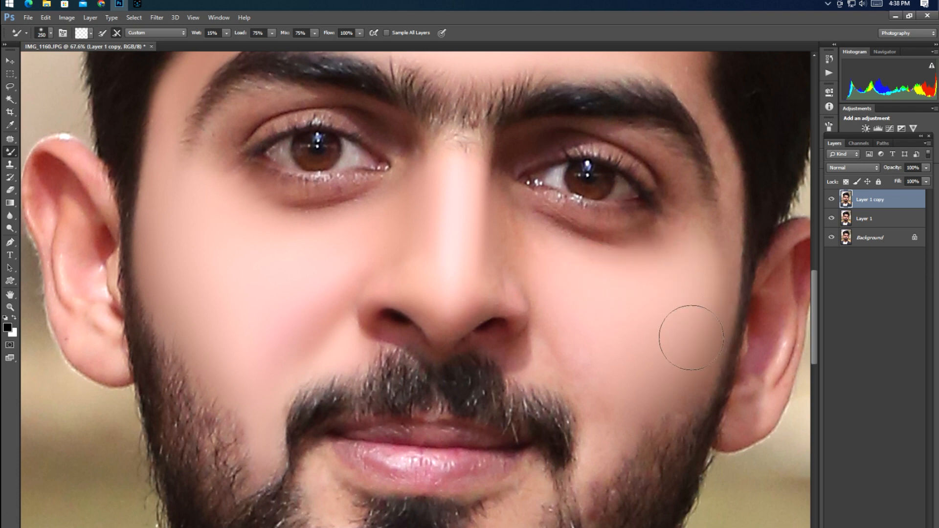
# Smooth the lower right cheek between the moustache and the beard with the Mixer Brush around size 175
pyautogui.press(']')
pyautogui.press('[')
pyautogui.press('[')
pyautogui.press('[')
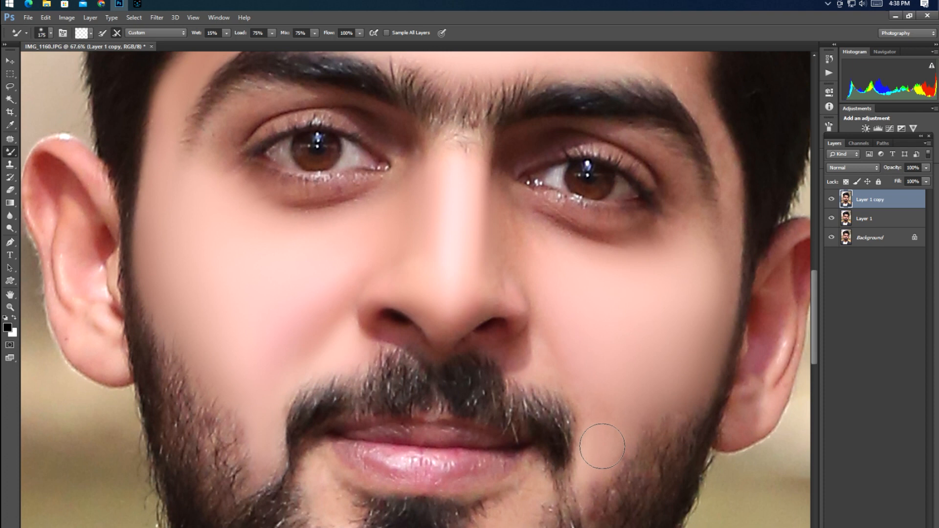
pyautogui.press('[')
# Blend the skin from the inner right cheek up along the right side of the nose with the Mixer Brush, up to size 250
pyautogui.press(']')
pyautogui.press(']')
pyautogui.moveTo(544, 290)
pyautogui.mouseDown()
pyautogui.moveTo(551, 300)
pyautogui.moveTo(507, 211)
pyautogui.mouseUp()
pyautogui.press('[')
pyautogui.press('[')
pyautogui.press(']')
pyautogui.press(']')
pyautogui.press(']')
pyautogui.press(']')
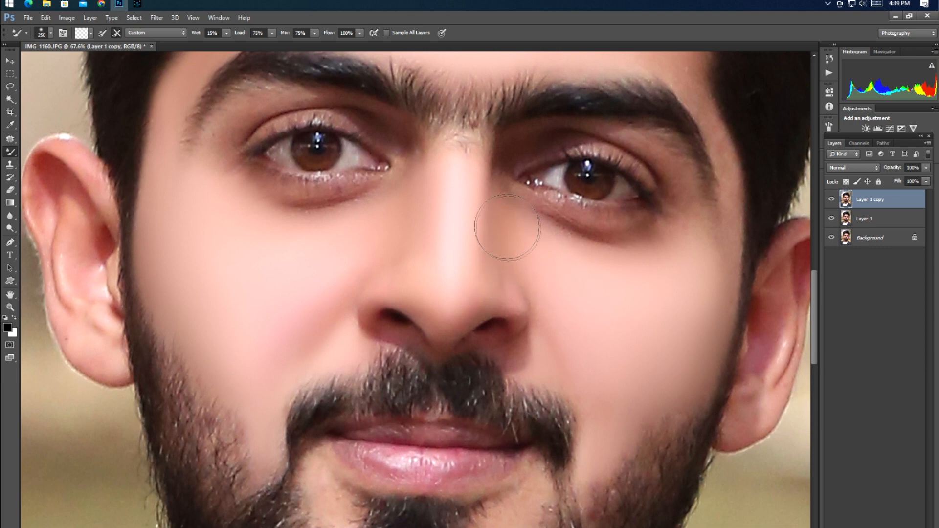
# Smooth the right temple and the skin below the right eye with the Mixer Brush around size 100
pyautogui.press('[')
pyautogui.press('[')
pyautogui.press('[')
pyautogui.moveTo(646, 308); pyautogui.dragTo(492, 370)
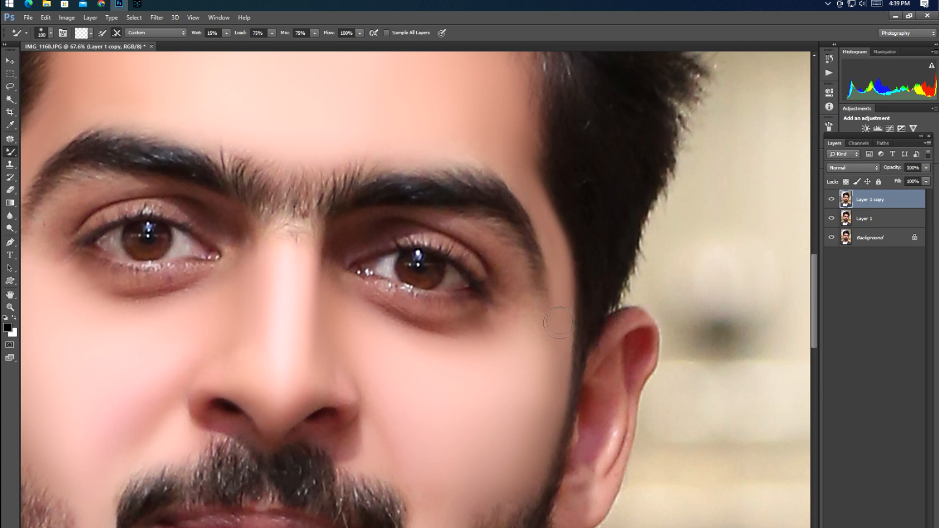
pyautogui.press(']')
pyautogui.press('[')
pyautogui.moveTo(513, 291)
pyautogui.mouseDown()
pyautogui.moveTo(505, 317)
pyautogui.moveTo(474, 343)
pyautogui.moveTo(404, 321)
pyautogui.mouseUp()
# Even out the skin between the right eyebrow and the right eye with the Mixer Brush around size 125
pyautogui.press('[')
pyautogui.press(']')
pyautogui.press('[')
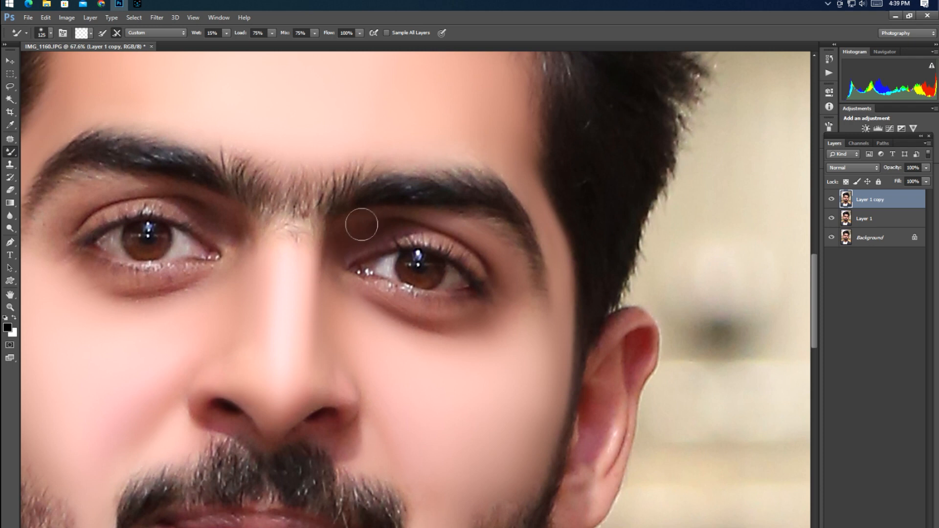
pyautogui.press(']')
# Smooth the left upper eyelid and the skin at the outer corner of the left eye with the Mixer Brush at size 100
pyautogui.moveTo(404, 252); pyautogui.dragTo(596, 280)
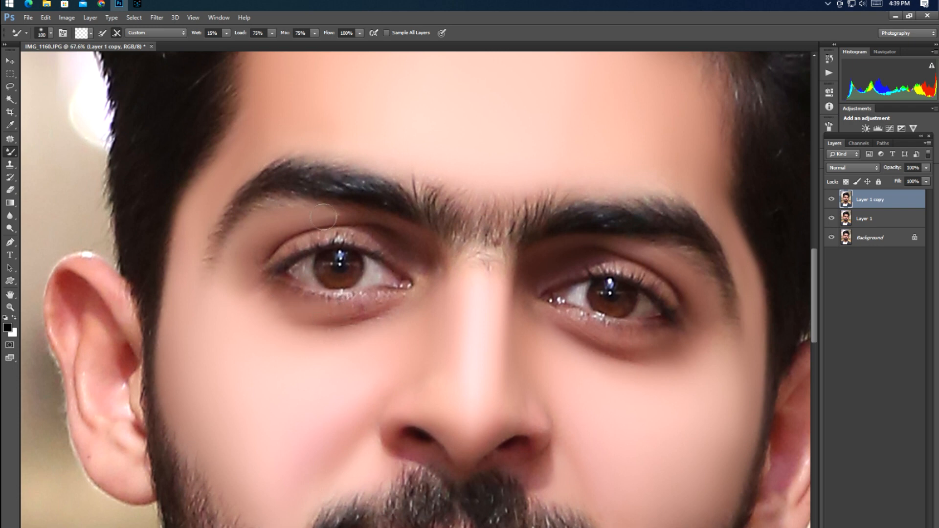
pyautogui.press(']')
pyautogui.press('[')
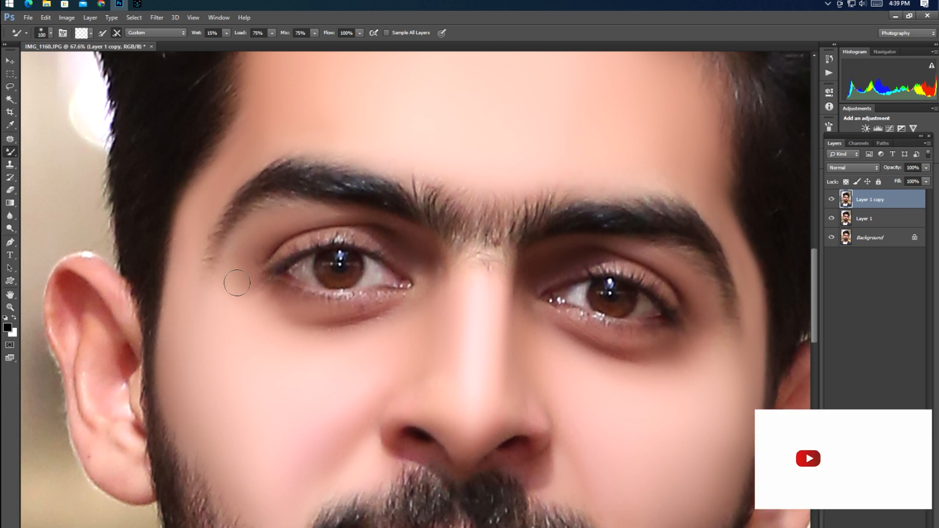
# Smooth the two bare skin patches below the corners of the mouth with the Mixer Brush, starting at size 125
pyautogui.press(']')
pyautogui.press(']')
pyautogui.press(']')
pyautogui.moveTo(360, 437)
pyautogui.mouseDown()
pyautogui.moveTo(310, 330)
pyautogui.moveTo(311, 299)
pyautogui.mouseUp()
pyautogui.press('[')
pyautogui.press('[')
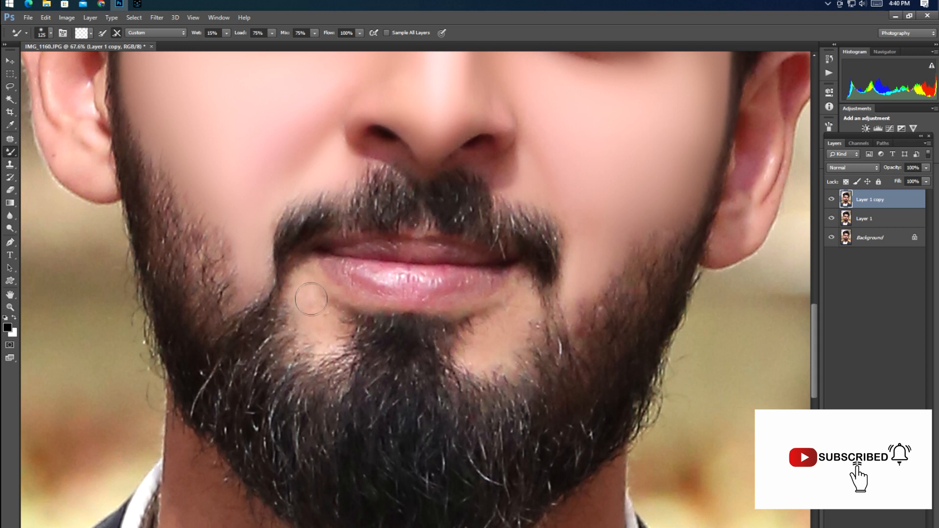
pyautogui.moveTo(327, 329); pyautogui.dragTo(340, 325)
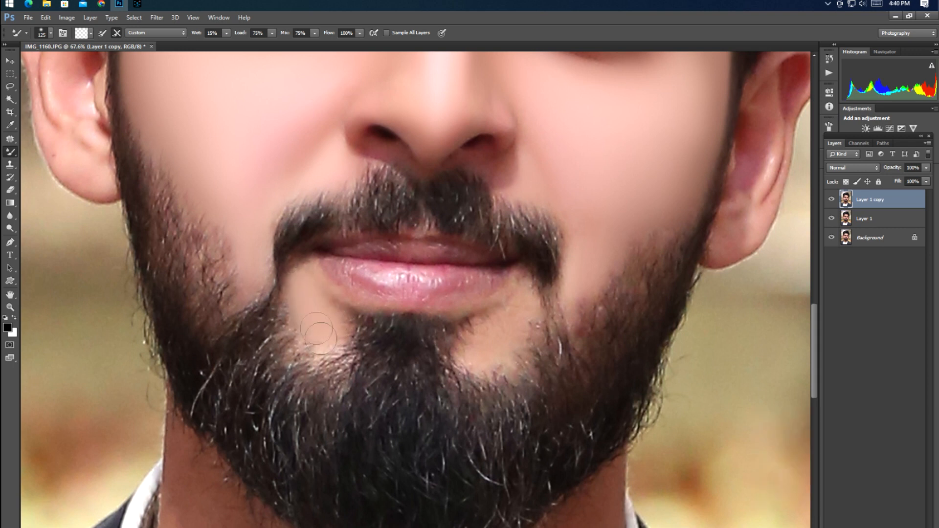
pyautogui.press(']')
pyautogui.moveTo(517, 309)
pyautogui.mouseDown()
pyautogui.moveTo(493, 343)
pyautogui.moveTo(488, 329)
pyautogui.moveTo(480, 353)
pyautogui.mouseUp()
pyautogui.press(']')
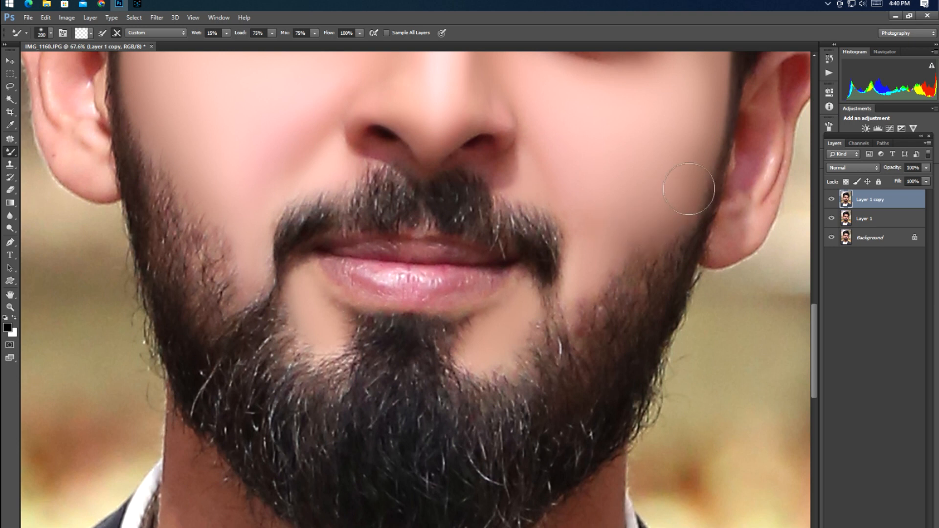
# Smooth the left side and centre of the neck below the beard with the Mixer Brush at sizes 200 to 400
pyautogui.moveTo(585, 387); pyautogui.dragTo(570, 303)
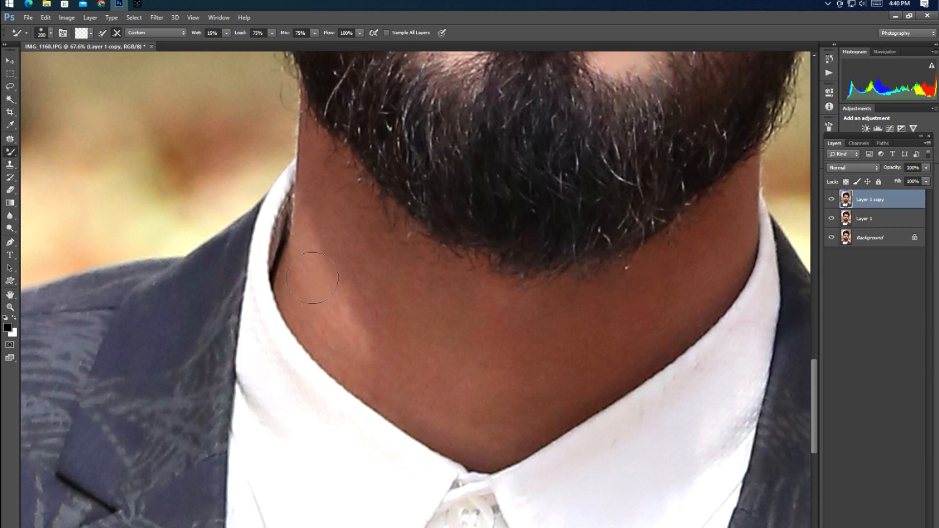
pyautogui.press(']')
pyautogui.press(']')
pyautogui.press('[')
pyautogui.press('[')
pyautogui.press('[')
pyautogui.press(']')
pyautogui.moveTo(390, 311); pyautogui.dragTo(402, 336)
pyautogui.moveTo(360, 229)
pyautogui.mouseDown()
pyautogui.moveTo(461, 335)
pyautogui.moveTo(480, 368)
pyautogui.moveTo(520, 398)
pyautogui.moveTo(482, 378)
pyautogui.moveTo(691, 265)
pyautogui.moveTo(693, 281)
pyautogui.moveTo(587, 367)
pyautogui.moveTo(546, 331)
pyautogui.mouseUp()
pyautogui.press(']')
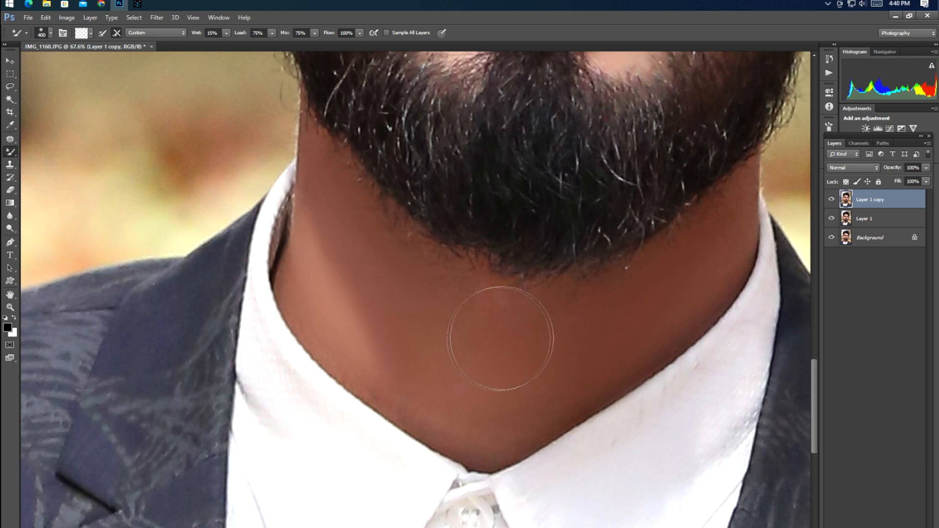
# Blend the shadow edge on the left of the neck and the skin along the right collar with the Mixer Brush at sizes 300 and 250
pyautogui.press('[')
pyautogui.press('[')
pyautogui.press(']')
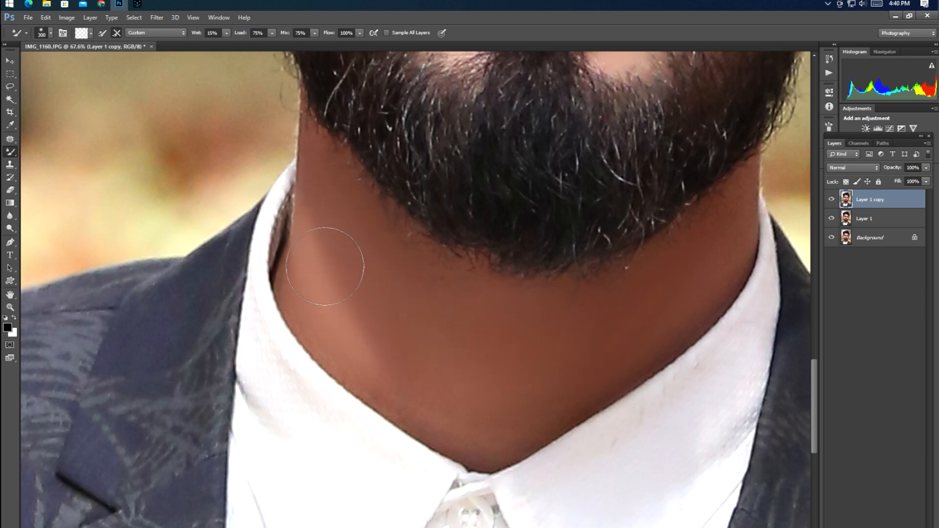
pyautogui.press('[')
pyautogui.press('[')
pyautogui.press(']')
pyautogui.press('[')
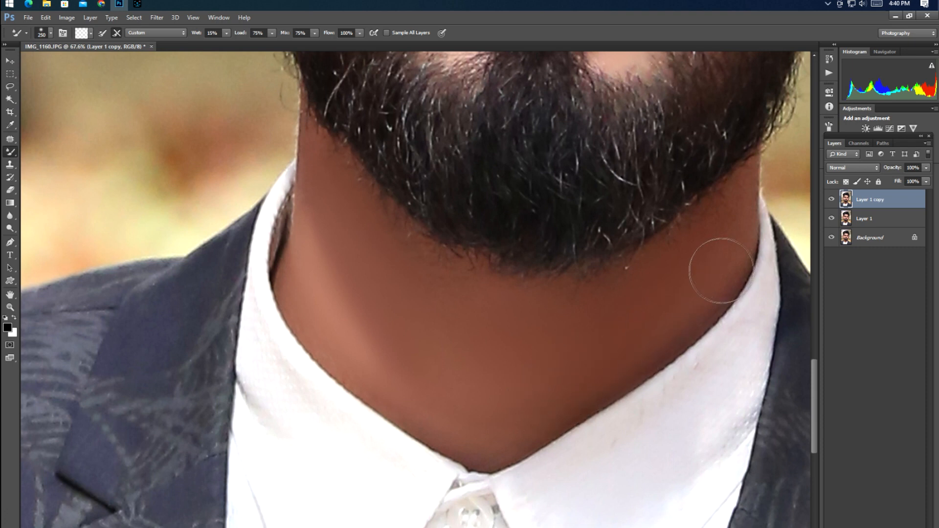
pyautogui.press('[')
# Merge the smoothed layer at 75% opacity into Layer 1 and compare the result with the original photo
pyautogui.moveTo(597, 248); pyautogui.dragTo(538, 406)
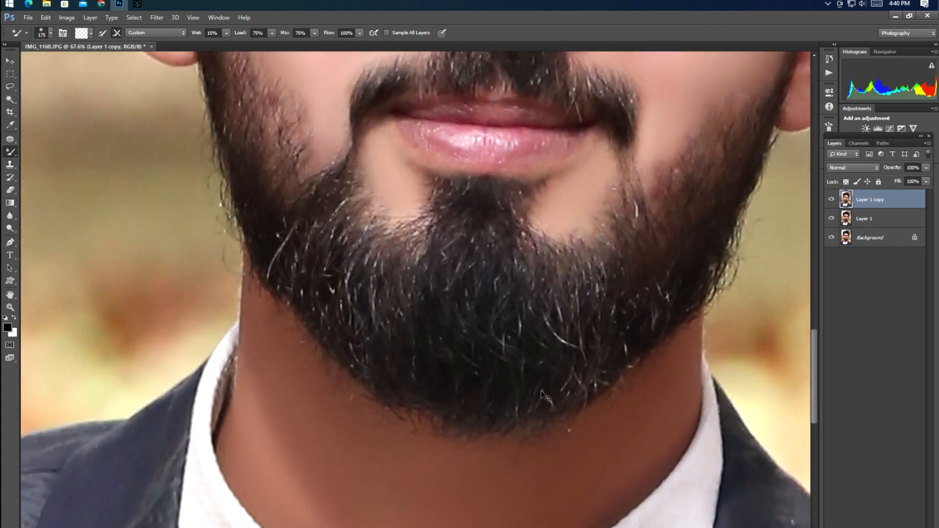
pyautogui.scroll(-4, 541, 391)
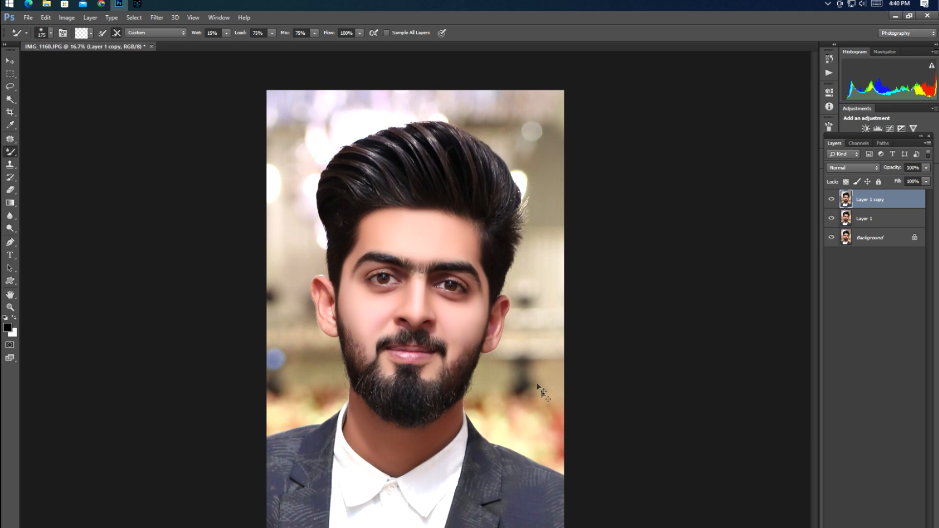
pyautogui.press('z')
pyautogui.moveTo(464, 312); pyautogui.dragTo(490, 358)
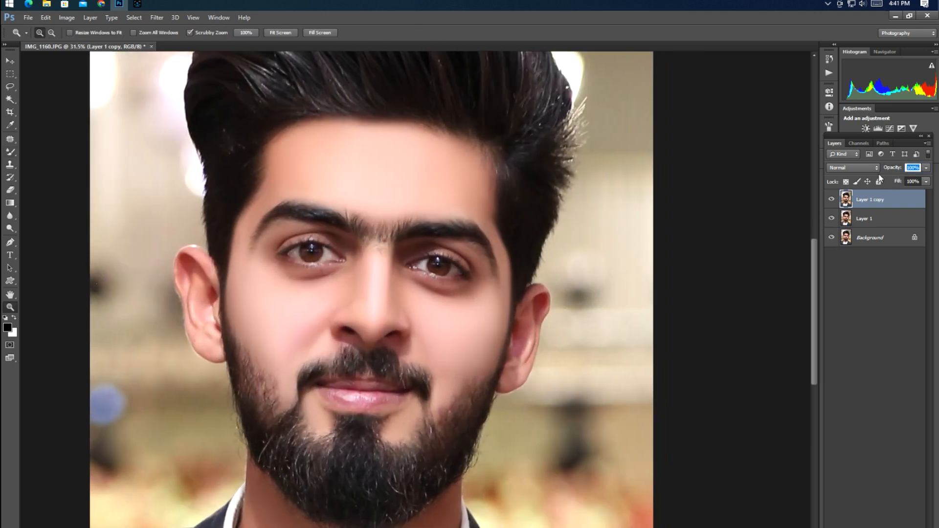
pyautogui.moveTo(449, 295); pyautogui.dragTo(443, 333)
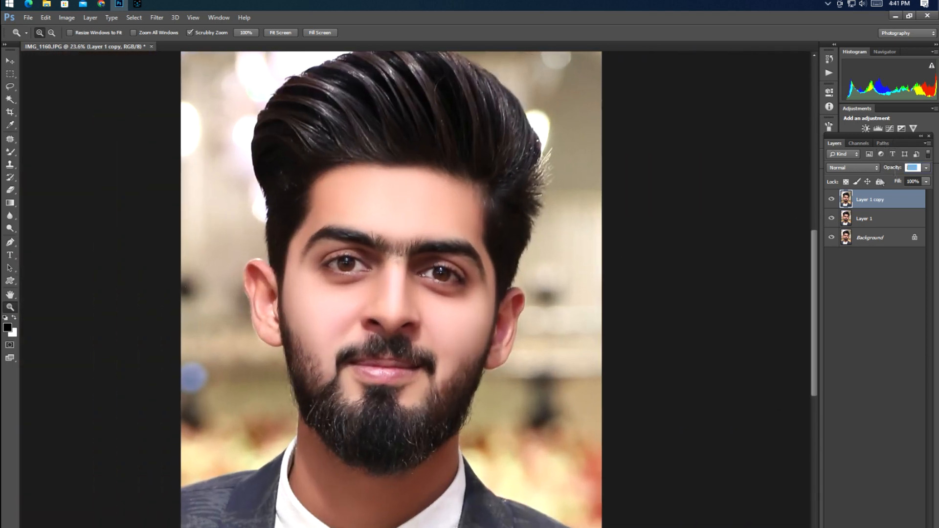
pyautogui.write('75')
pyautogui.hotkey('ctrl', 'e')
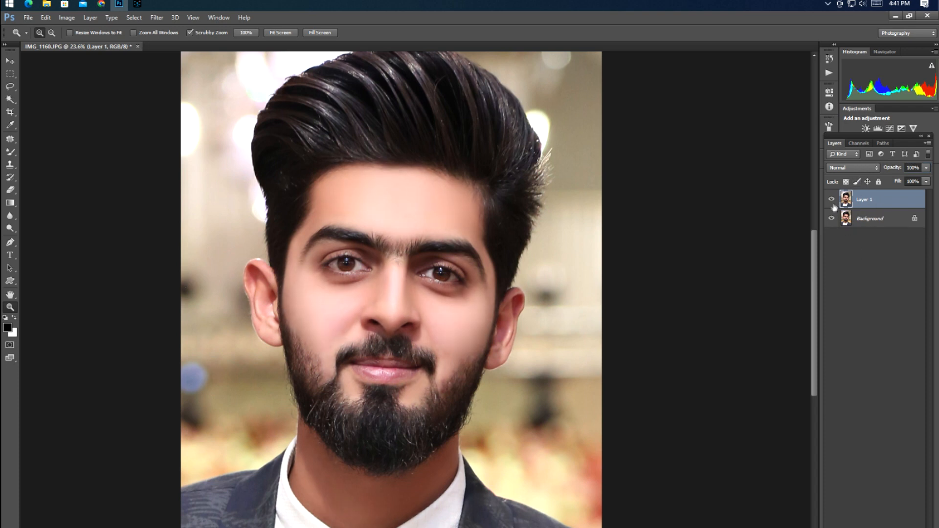
pyautogui.click(833, 201)
pyautogui.click(832, 202)
pyautogui.click(833, 201)
pyautogui.click(833, 202)
# Select all of the neck skin with the Magic Wand and feather the selection with the preset radius
pyautogui.press('w')
pyautogui.click(341, 491)
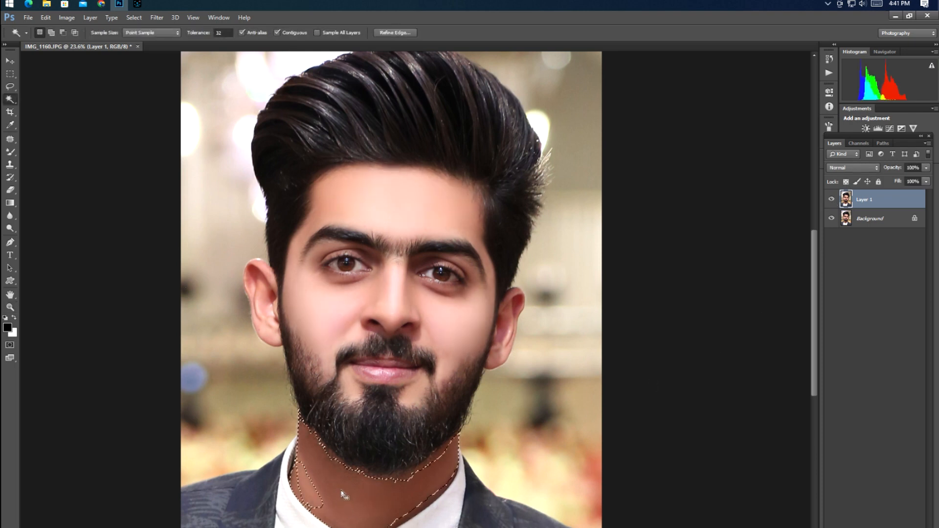
pyautogui.keyDown('shift'); pyautogui.click(299, 464); pyautogui.keyUp('shift')
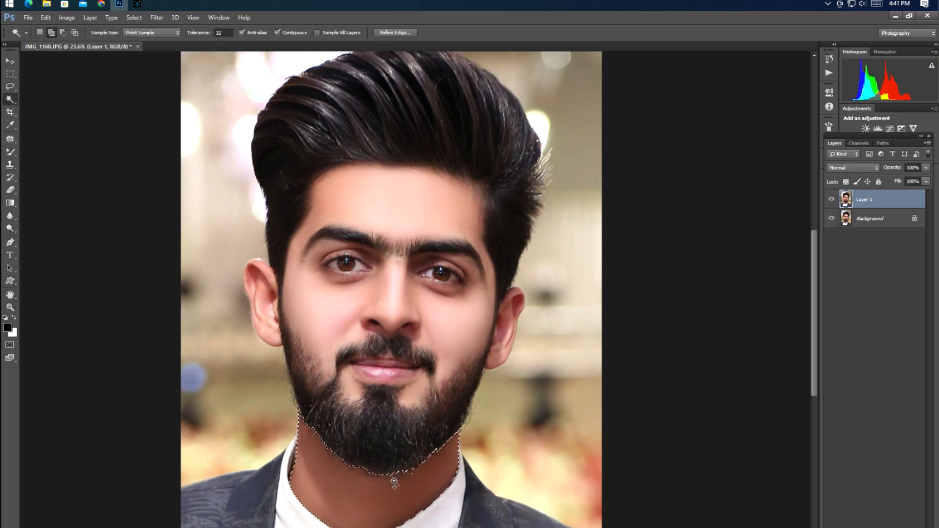
pyautogui.rightClick(414, 477)
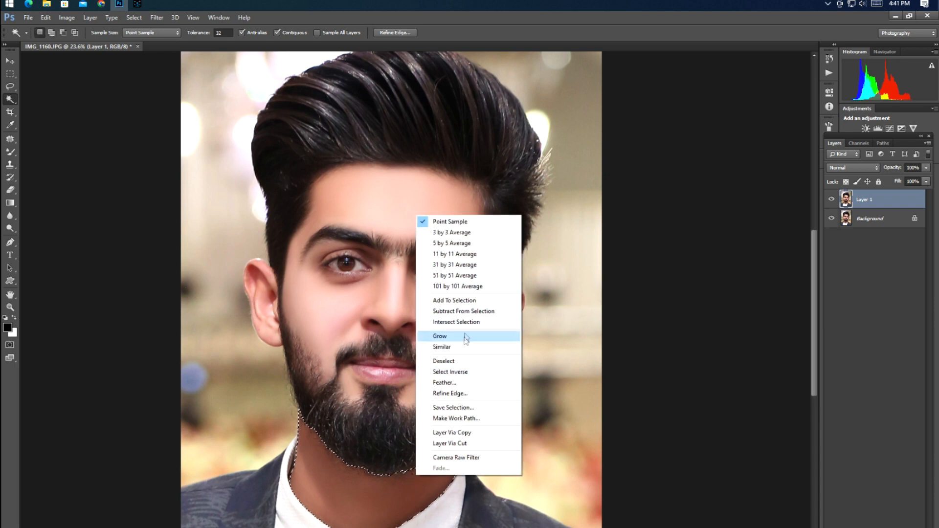
pyautogui.click(460, 383)
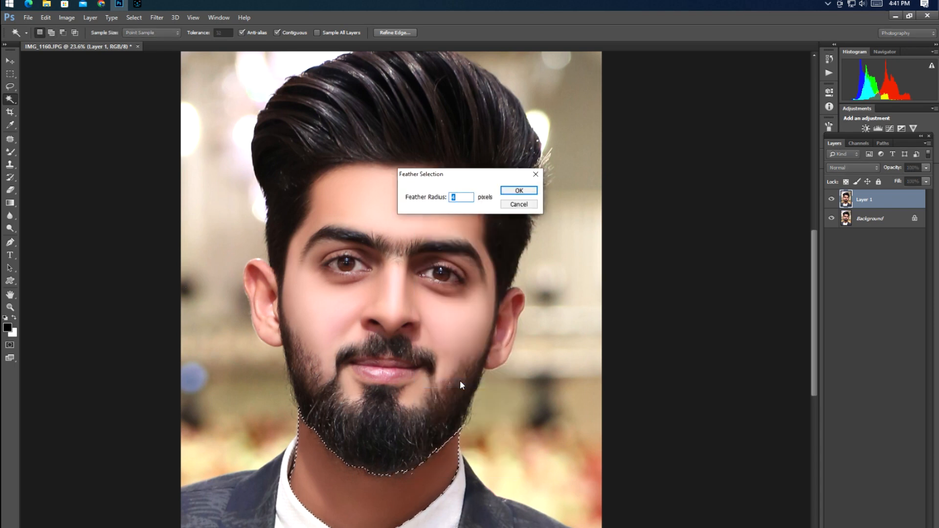
pyautogui.press('Return')
# Add a Selective Color adjustment on the neck selection with Black at -100% for Yellows and -33% for Reds
pyautogui.click(879, 527)
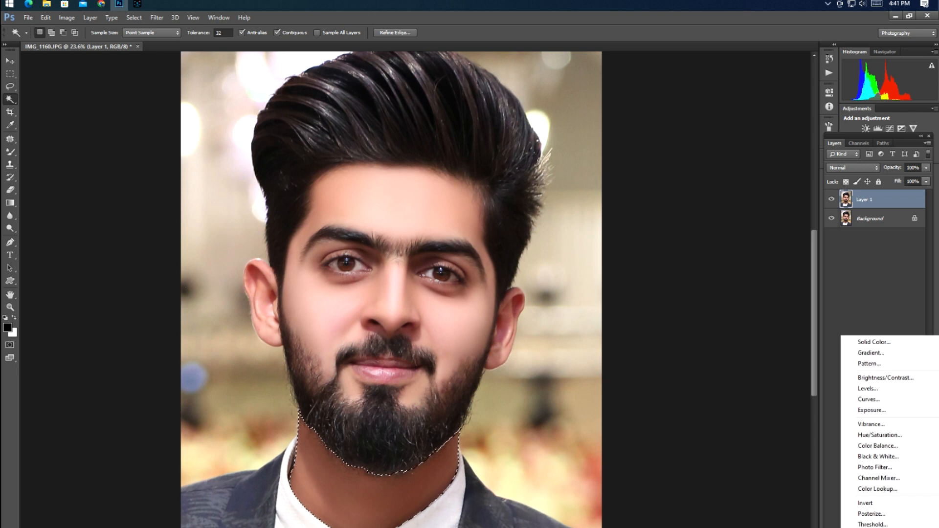
pyautogui.click(871, 527)
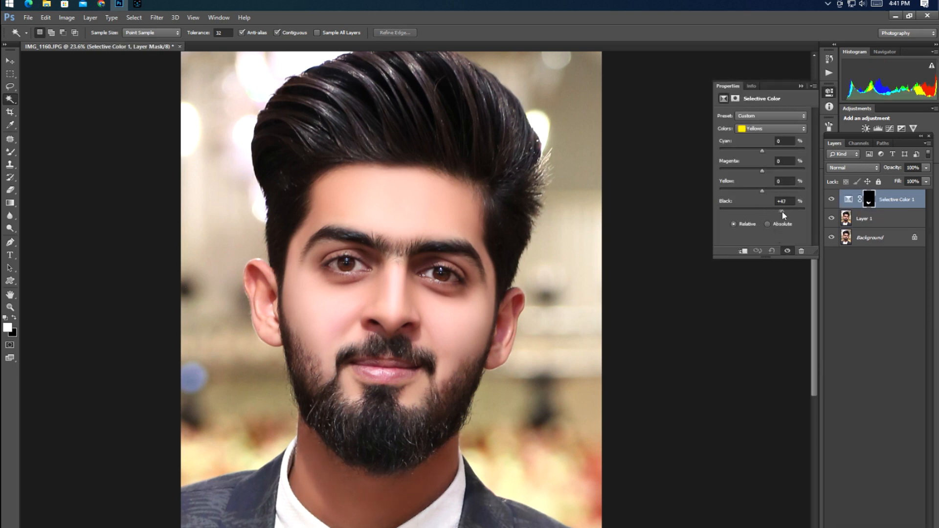
pyautogui.moveTo(755, 222); pyautogui.dragTo(726, 226)
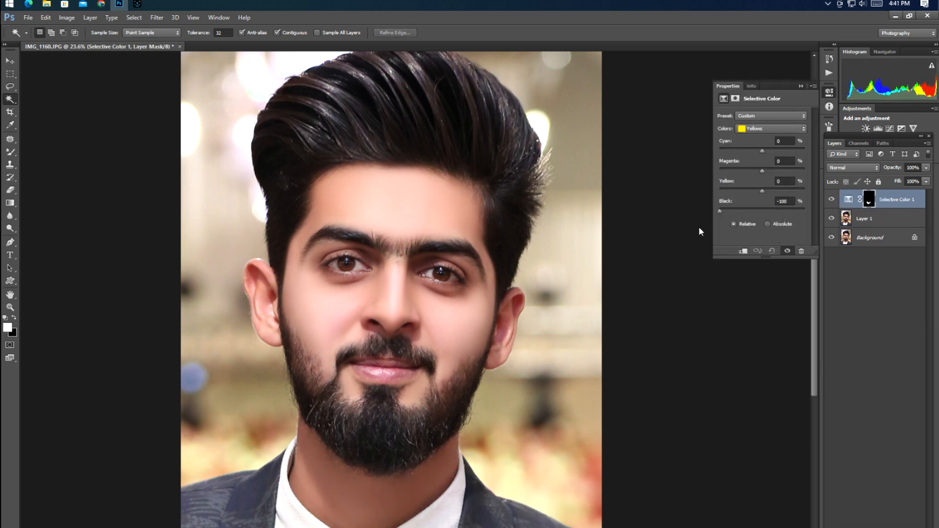
pyautogui.click(769, 130)
pyautogui.click(767, 138)
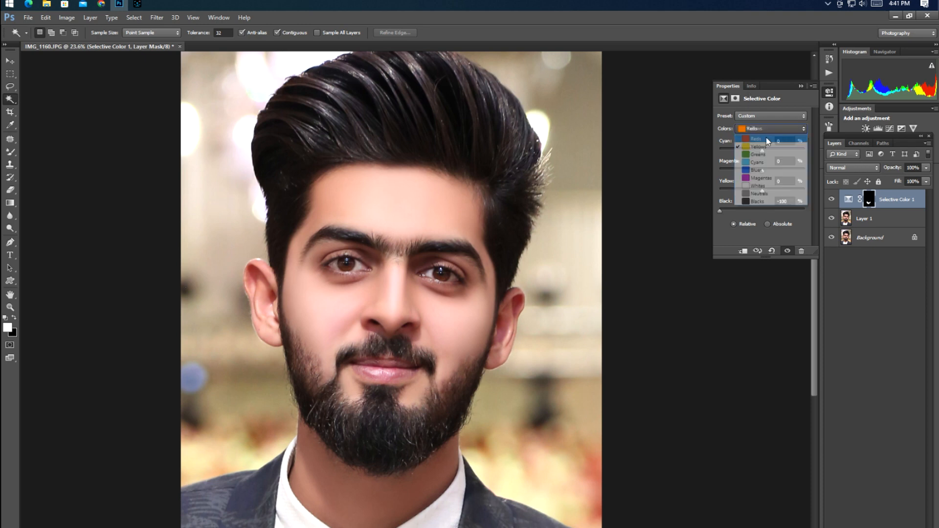
pyautogui.moveTo(759, 212); pyautogui.dragTo(748, 215)
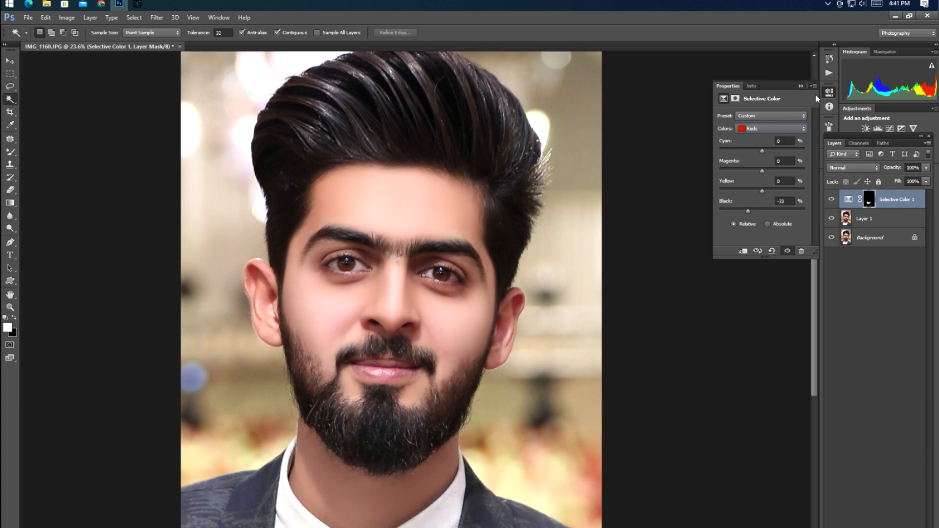
# Compare the neck with and without the Selective Color adjustment, and merge that adjustment into Layer 1
pyautogui.click(829, 92)
pyautogui.click(831, 199)
pyautogui.click(832, 199)
pyautogui.hotkey('ctrl', 'e')
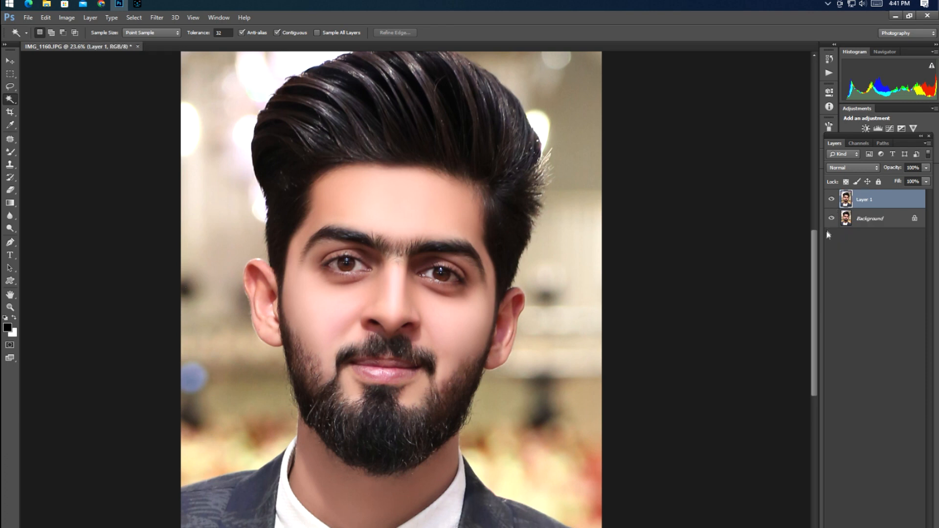
# Apply Curves to Layer 1, lowering the Red channel's highlight endpoint to an output of 250 at input 255
pyautogui.hotkey('ctrl', 'm')
pyautogui.click(772, 134)
pyautogui.click(764, 154)
pyautogui.moveTo(869, 148); pyautogui.dragTo(871, 148)
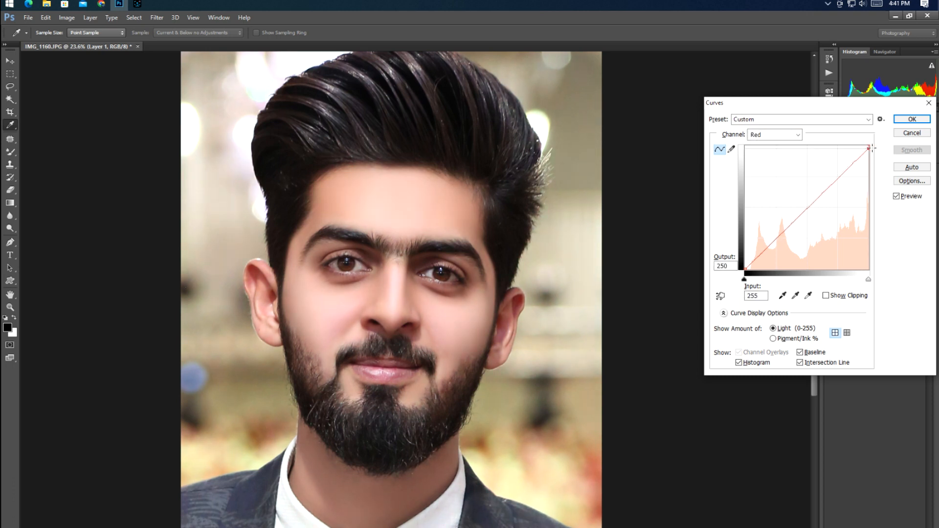
pyautogui.press('Return')
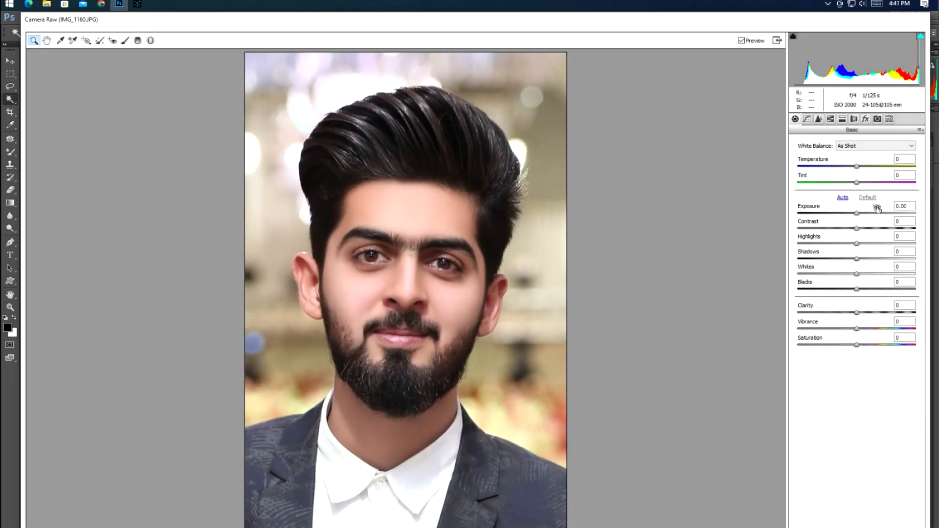
# Apply Camera Raw to Layer 1 with lifted shadows, Reds hue +19, Reds saturation +26 and Oranges saturation -10
pyautogui.moveTo(857, 259); pyautogui.dragTo(842, 235)
pyautogui.moveTo(879, 260); pyautogui.dragTo(872, 293)
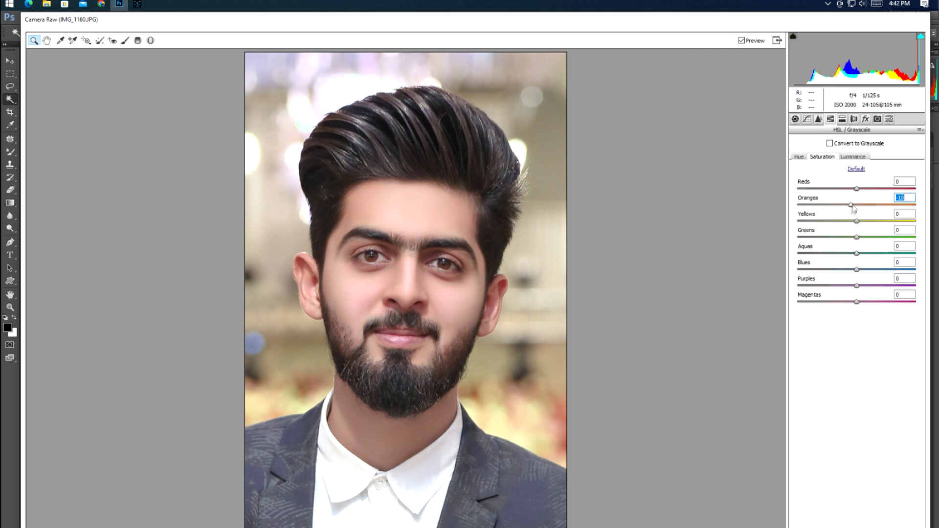
pyautogui.moveTo(858, 188); pyautogui.dragTo(880, 188)
pyautogui.click(799, 157)
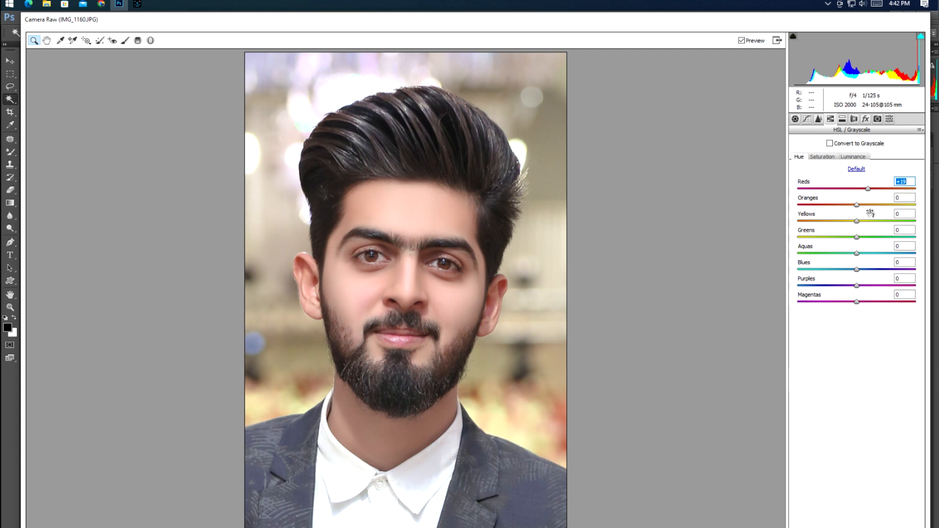
pyautogui.click(822, 157)
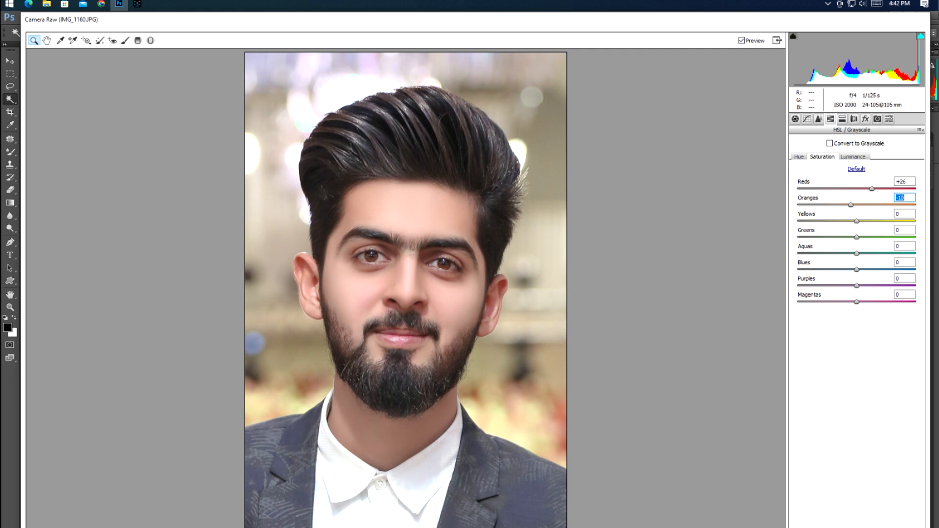
pyautogui.press('Return')
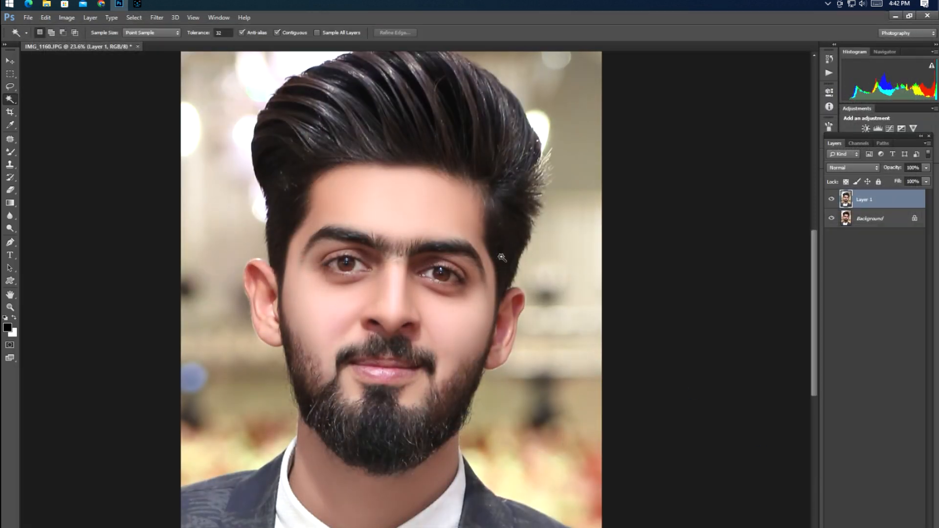
# Switch to the Brush tool and choose a bright orange-yellow foreground color for painting the hair
pyautogui.moveTo(413, 188); pyautogui.dragTo(433, 296)
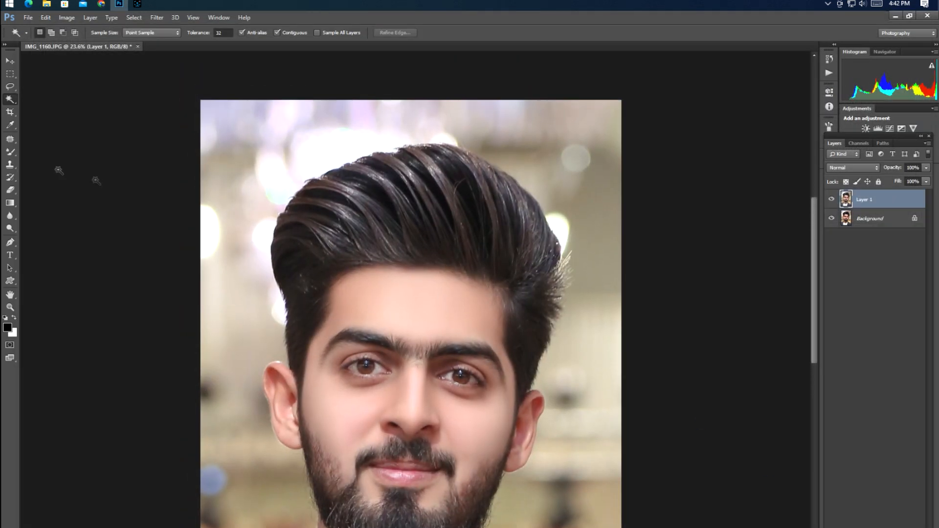
pyautogui.rightClick(10, 152)
pyautogui.click(32, 153)
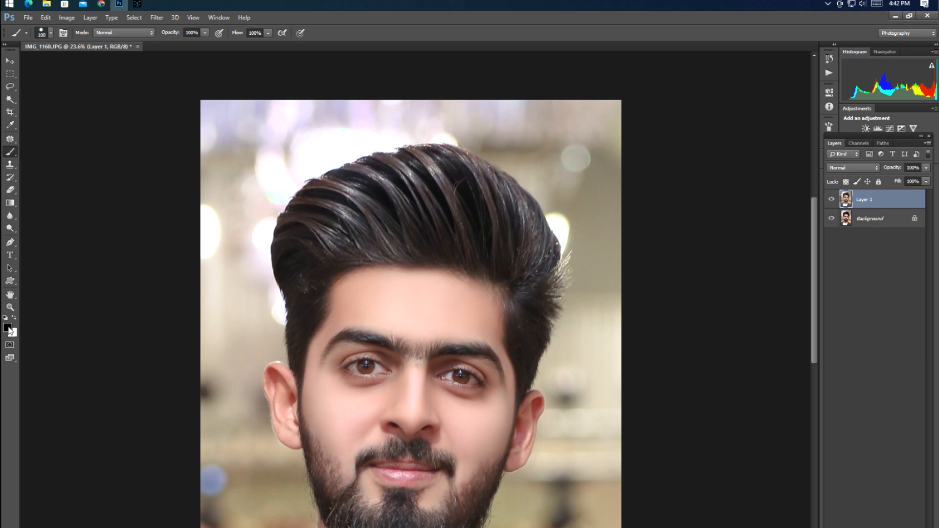
pyautogui.click(8, 328)
pyautogui.click(619, 246)
pyautogui.moveTo(619, 246); pyautogui.dragTo(619, 233)
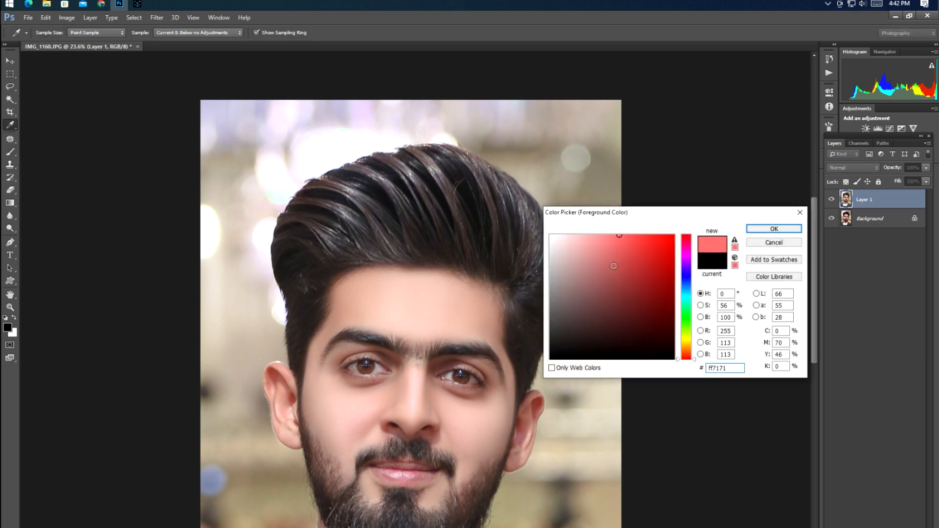
pyautogui.click(393, 155)
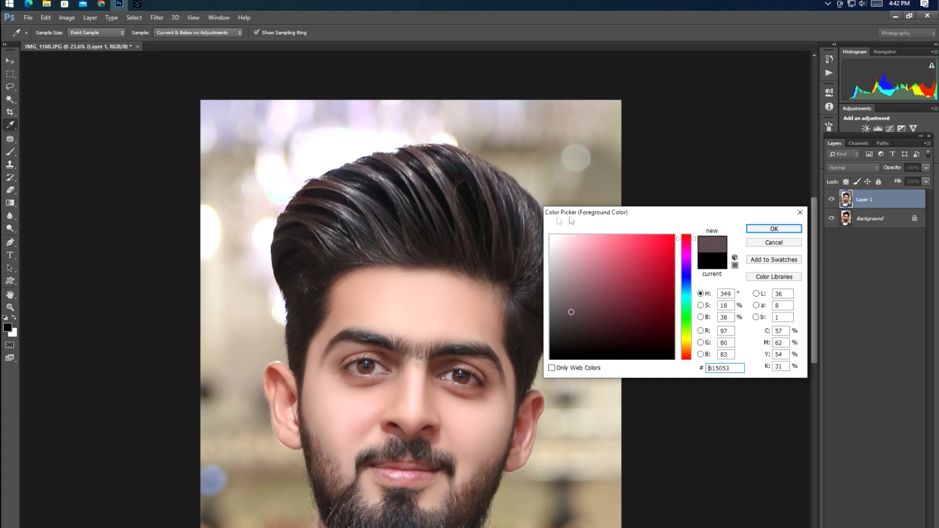
pyautogui.moveTo(593, 256); pyautogui.dragTo(627, 249)
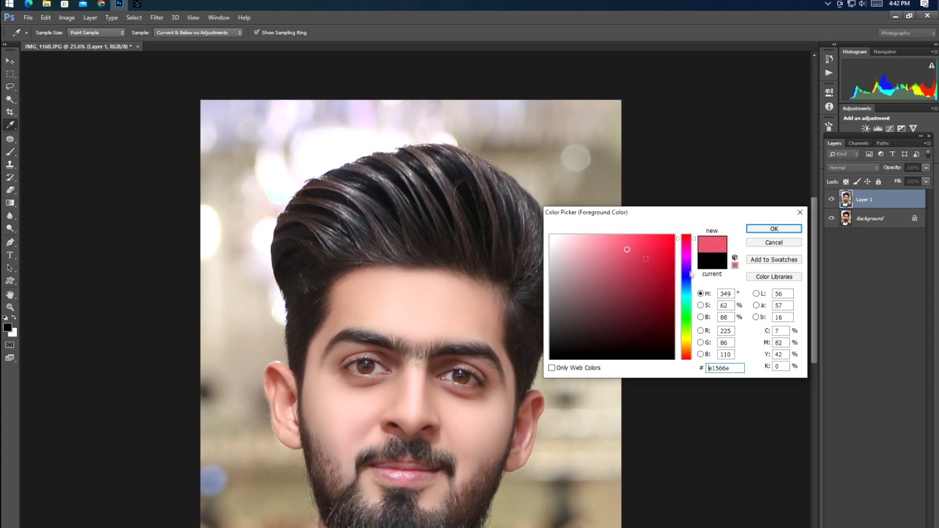
pyautogui.click(689, 347)
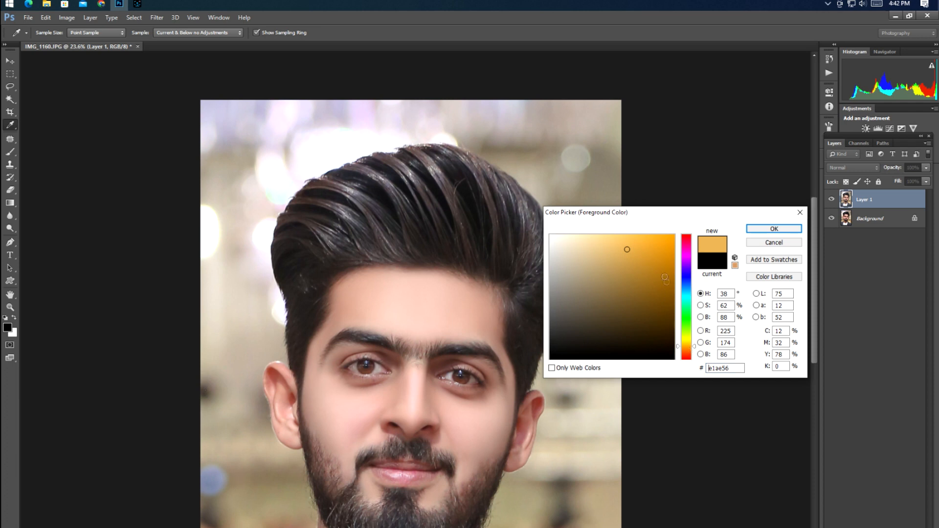
pyautogui.click(653, 236)
pyautogui.click(786, 231)
pyautogui.press('b')
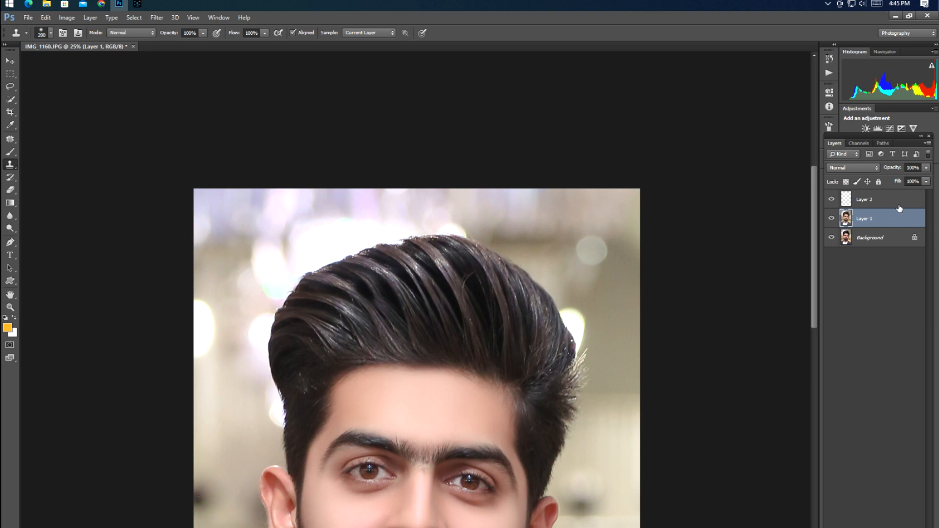
# Paint eight separate orange-yellow strokes along the hair strands on Layer 2 with a soft 175 px brush
pyautogui.click(899, 209)
pyautogui.moveTo(461, 294); pyautogui.dragTo(457, 249)
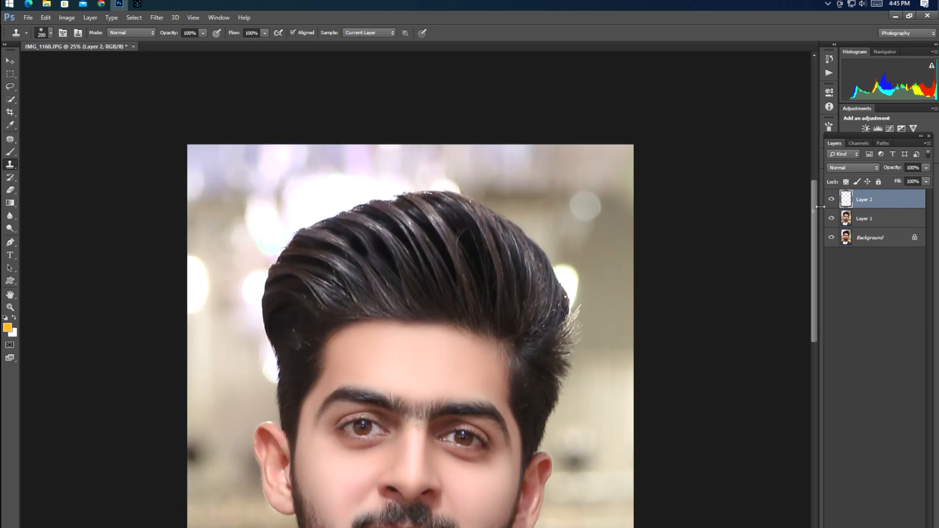
pyautogui.click(888, 224)
pyautogui.click(888, 207)
pyautogui.click(10, 152)
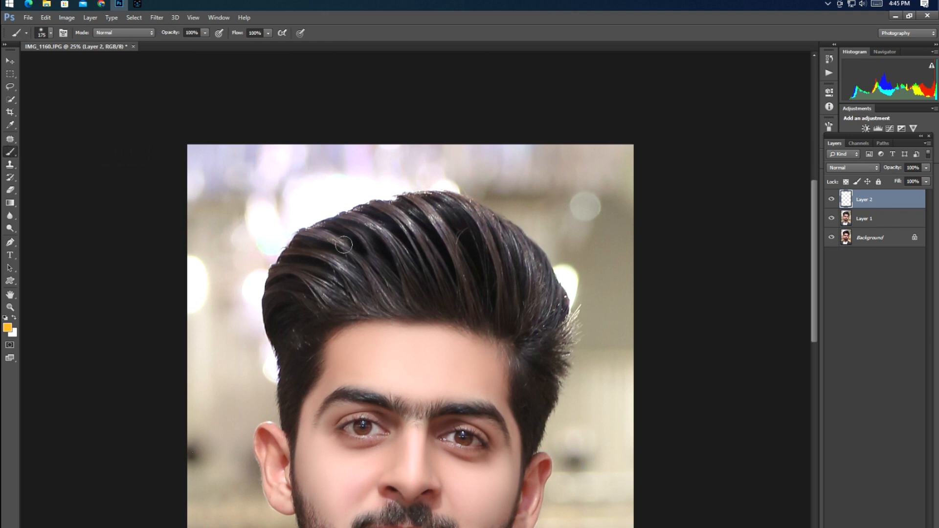
pyautogui.moveTo(307, 234); pyautogui.dragTo(360, 251)
pyautogui.press(']')
pyautogui.moveTo(345, 215); pyautogui.dragTo(416, 268)
pyautogui.moveTo(380, 210)
pyautogui.mouseDown()
pyautogui.moveTo(427, 242)
pyautogui.moveTo(448, 291)
pyautogui.mouseUp()
pyautogui.moveTo(422, 203); pyautogui.dragTo(472, 298)
pyautogui.moveTo(478, 212); pyautogui.dragTo(505, 303)
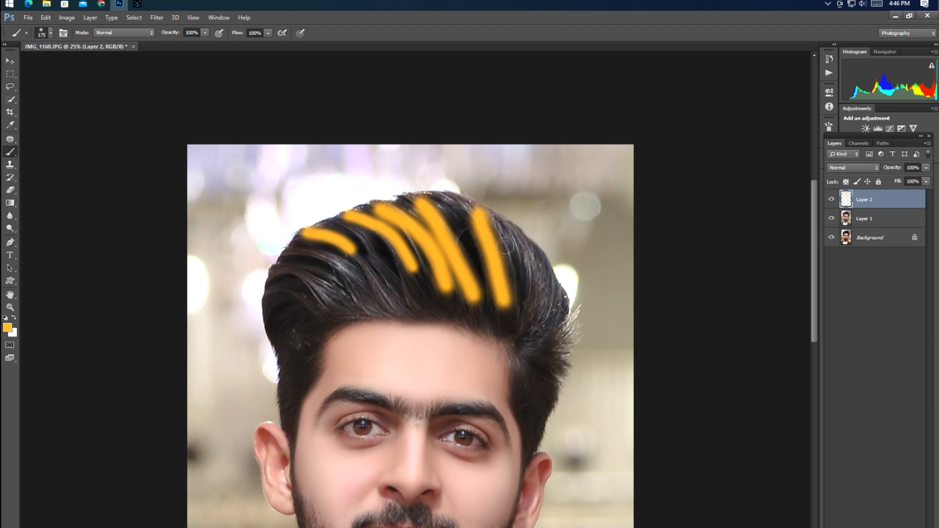
pyautogui.moveTo(519, 239); pyautogui.dragTo(532, 336)
pyautogui.moveTo(288, 251); pyautogui.dragTo(367, 275)
pyautogui.moveTo(280, 272); pyautogui.dragTo(342, 307)
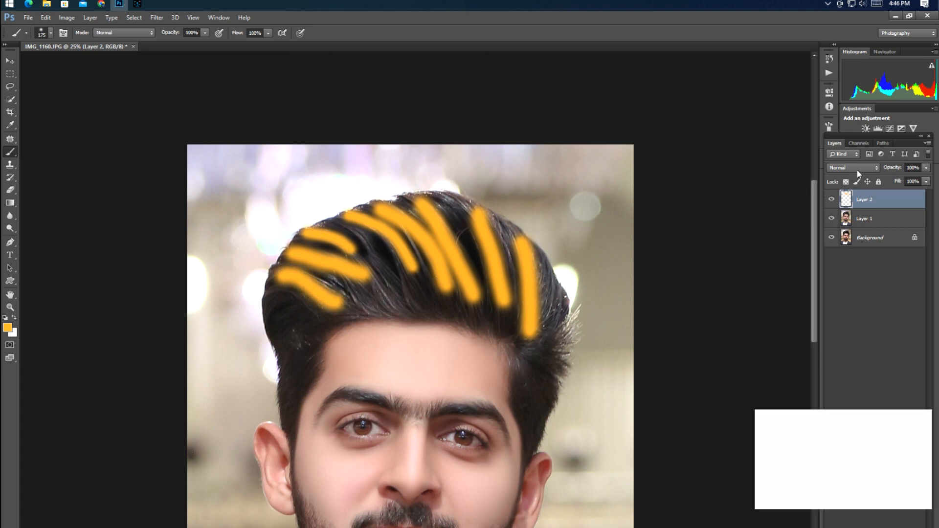
# Set Layer 2's opacity to 29% and its blending mode to Linear Burn
pyautogui.moveTo(900, 167); pyautogui.dragTo(864, 176)
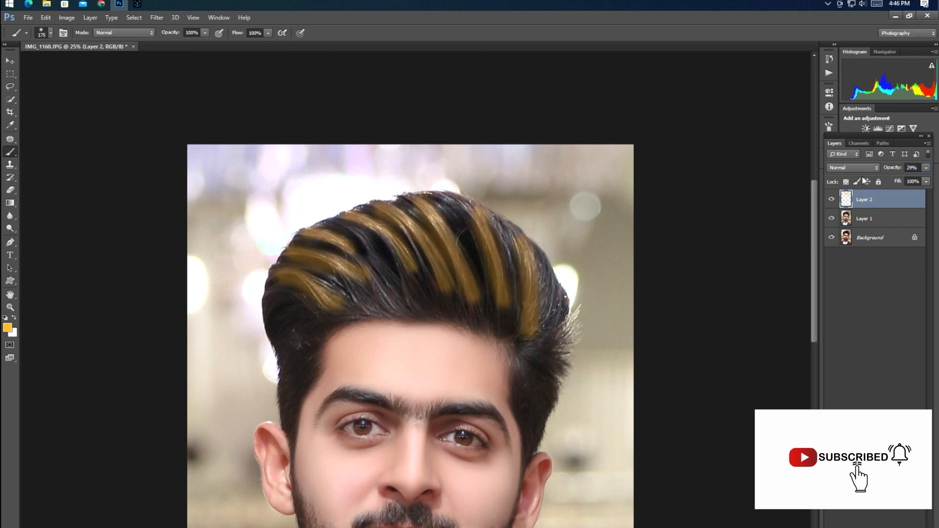
pyautogui.click(853, 168)
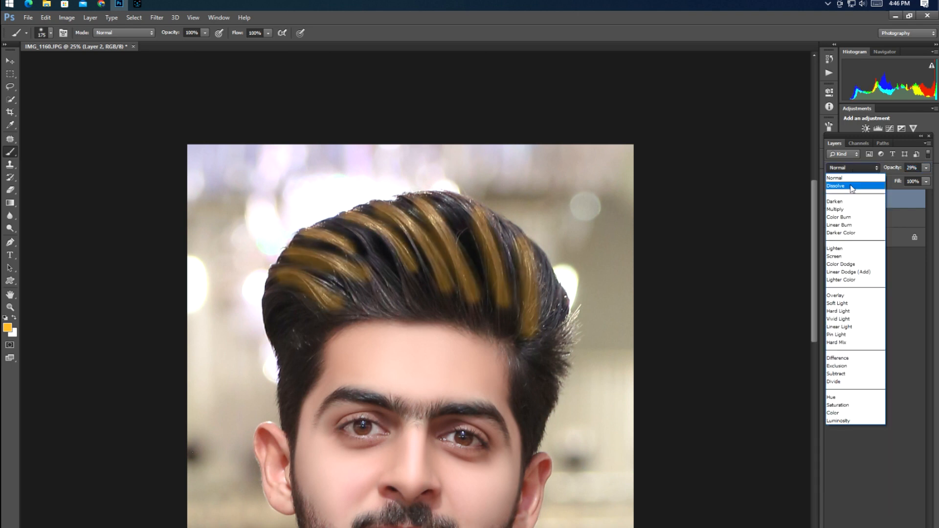
pyautogui.click(852, 187)
pyautogui.press('Down')
pyautogui.press('Down')
pyautogui.press('Down')
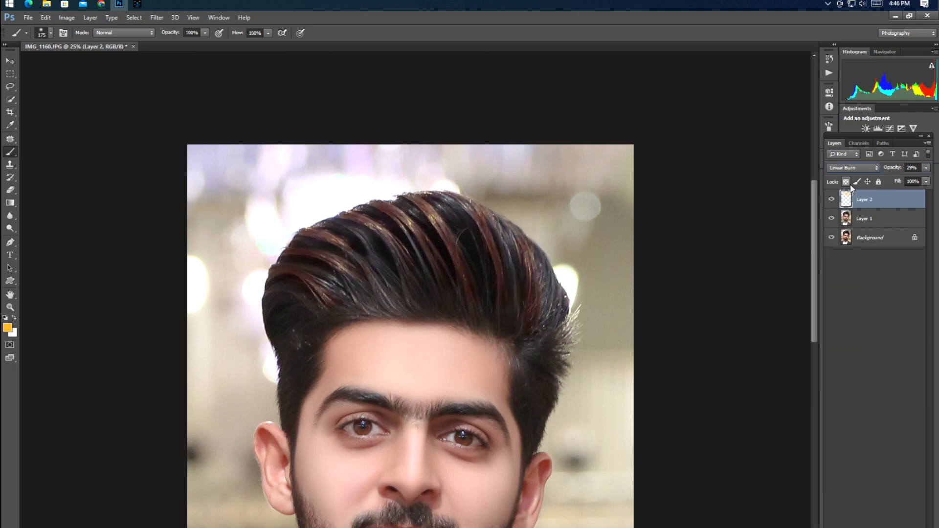
# Try other blending modes such as Screen and Linear Dodge (Add) on the hair strokes, and return to Linear Burn
pyautogui.press('Down')
pyautogui.press('Down')
pyautogui.press('Down')
pyautogui.press('Down')
pyautogui.press('Down')
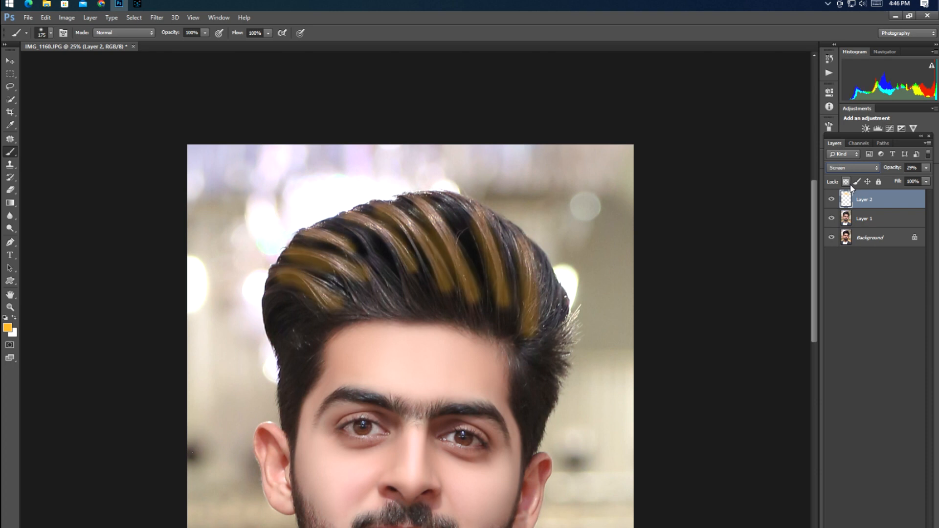
pyautogui.press('Up')
pyautogui.press('Up')
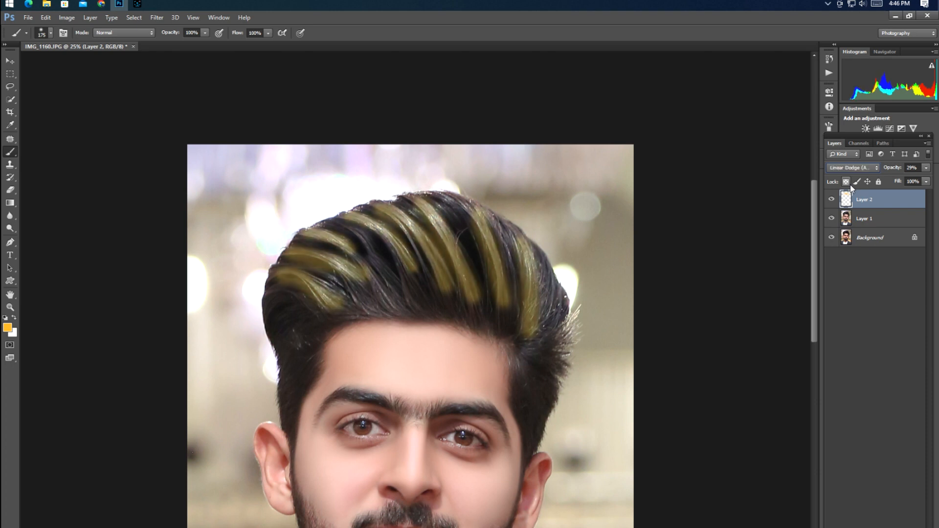
pyautogui.press('Up')
pyautogui.press('Up')
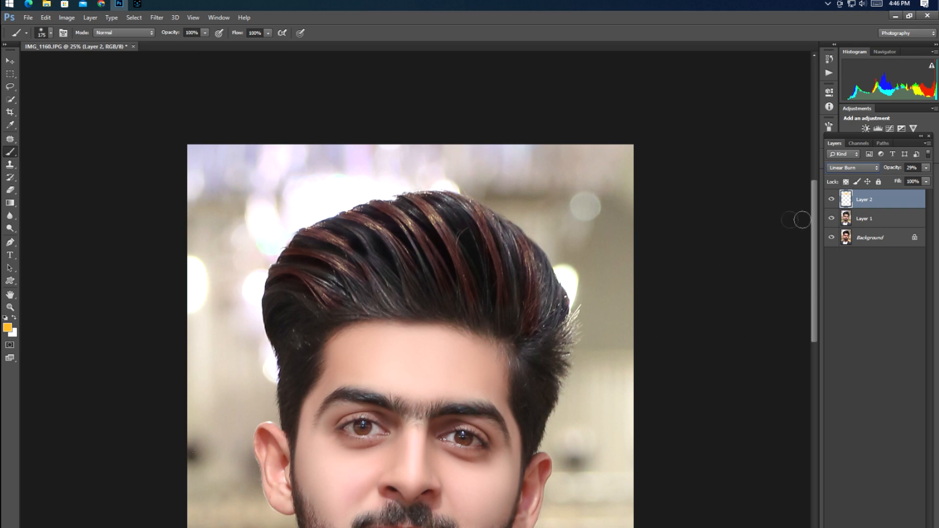
# Adjust the hair streaks with Hue/Saturation at Hue +17, Saturation +92 and Lightness +18, and compare the hair without them
pyautogui.hotkey('ctrl', 'u')
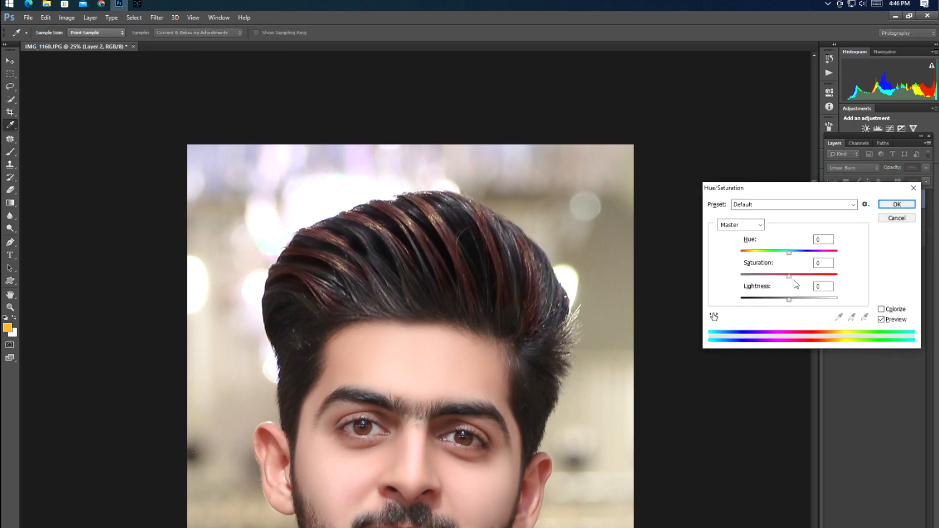
pyautogui.moveTo(789, 252); pyautogui.dragTo(822, 268)
pyautogui.moveTo(792, 301)
pyautogui.mouseDown()
pyautogui.moveTo(838, 304)
pyautogui.moveTo(773, 302)
pyautogui.moveTo(796, 302)
pyautogui.mouseUp()
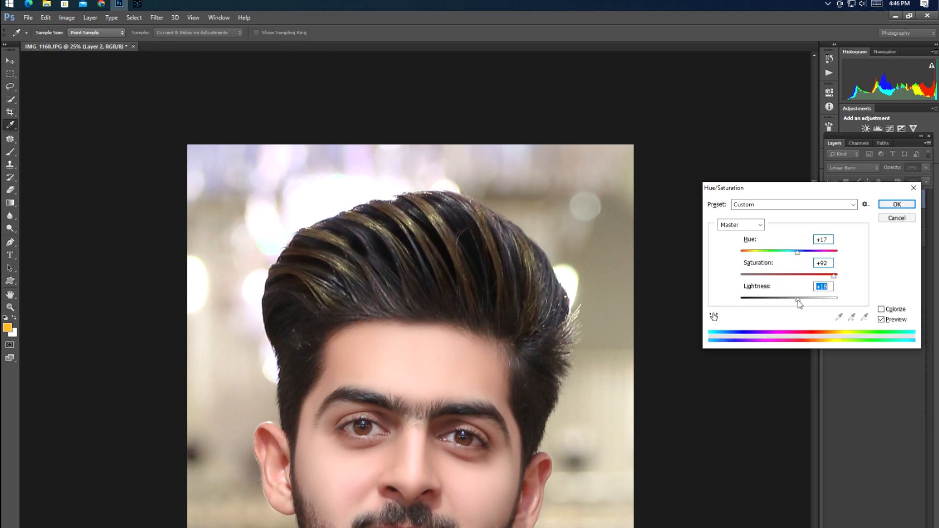
pyautogui.click(902, 207)
pyautogui.click(830, 201)
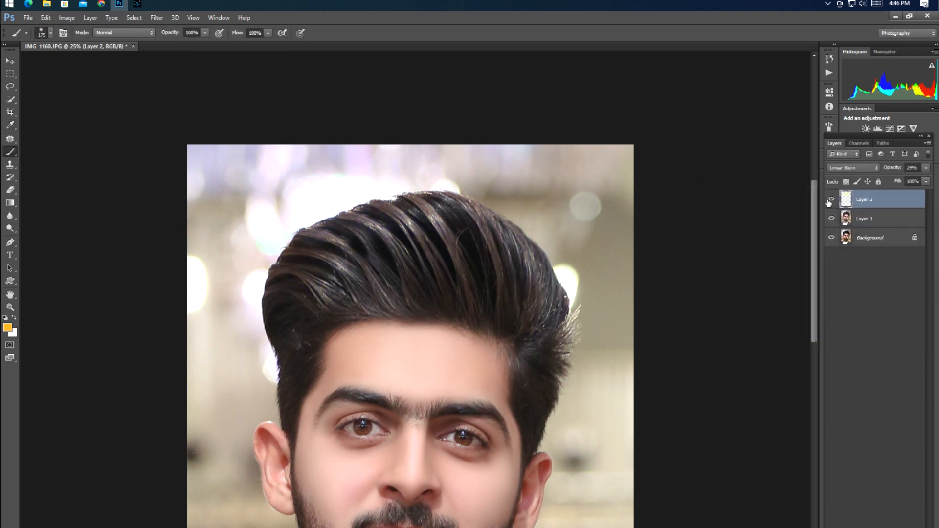
# Set the Eraser's opacity and flow to 100%, and merge the hair streak layer into Layer 1
pyautogui.press('e')
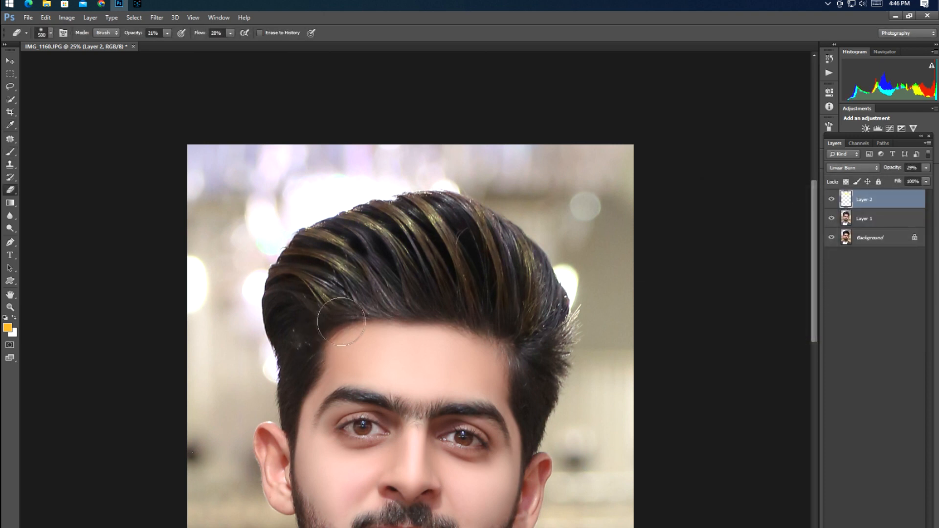
pyautogui.moveTo(132, 36); pyautogui.dragTo(419, 39)
pyautogui.moveTo(203, 33); pyautogui.dragTo(244, 34)
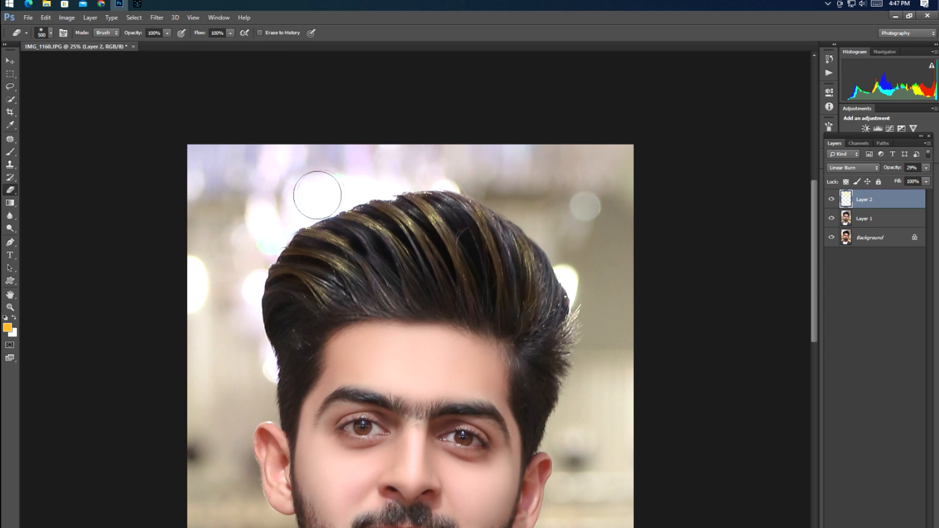
pyautogui.hotkey('ctrl', 'e')
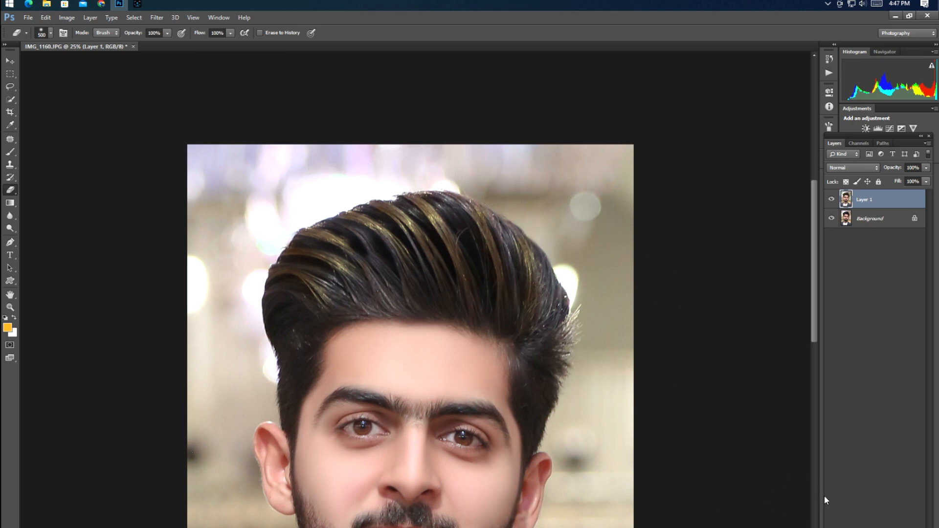
# Start Liquify on Layer 1 and push the upper outline of the hair slightly outward with a brush of about size 1800
pyautogui.hotkey('ctrl', 'shift', 'x')
pyautogui.hotkey('ctrl', '+')
pyautogui.hotkey('ctrl', '+')
pyautogui.press(']')
pyautogui.press(']')
pyautogui.press(']')
pyautogui.press(']')
pyautogui.press(']')
pyautogui.press(']')
pyautogui.press(']')
pyautogui.press(']')
pyautogui.press(']')
pyautogui.press(']')
pyautogui.press(']')
pyautogui.press(']')
pyautogui.press(']')
pyautogui.press(']')
pyautogui.press(']')
pyautogui.press(']')
pyautogui.press(']')
pyautogui.press(']')
pyautogui.press(']')
pyautogui.press(']')
pyautogui.press('[')
pyautogui.press('[')
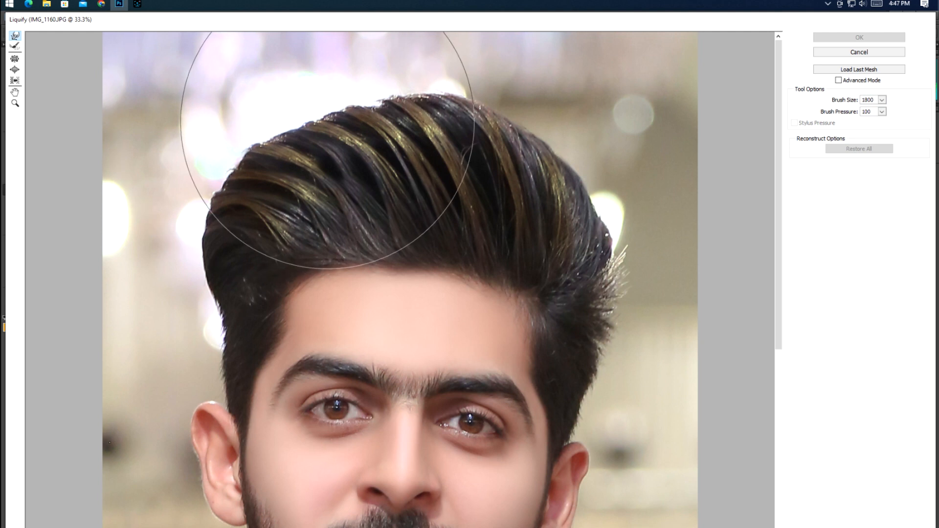
pyautogui.moveTo(323, 118); pyautogui.dragTo(316, 107)
pyautogui.moveTo(554, 152); pyautogui.dragTo(559, 140)
pyautogui.moveTo(589, 177); pyautogui.dragTo(594, 175)
# Reshape the right side of the hair in Liquify, pushing its upper edge outward and the protruding tuft inward
pyautogui.press('[')
pyautogui.press('[')
pyautogui.press('[')
pyautogui.press('[')
pyautogui.press('[')
pyautogui.press('[')
pyautogui.press('[')
pyautogui.press('[')
pyautogui.press('[')
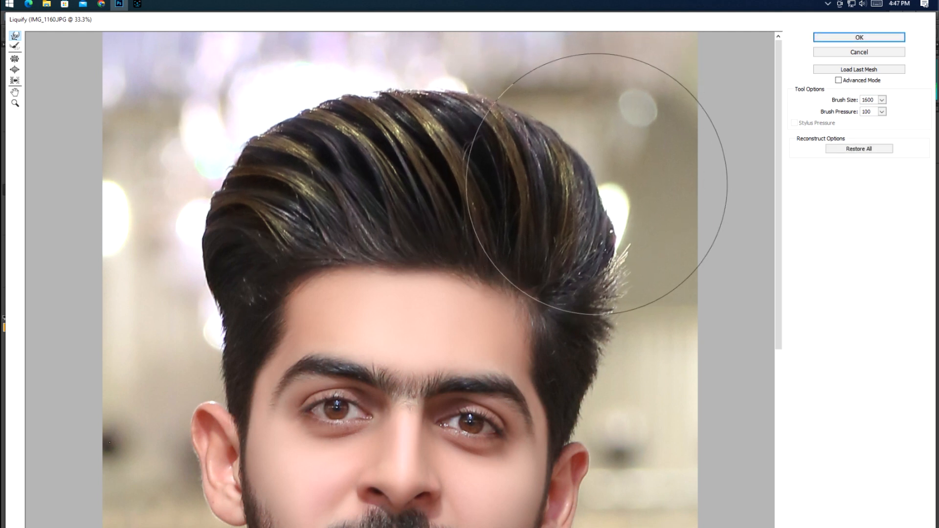
pyautogui.moveTo(606, 201); pyautogui.dragTo(614, 194)
pyautogui.press(']')
pyautogui.press(']')
pyautogui.press(']')
pyautogui.press(']')
pyautogui.press(']')
pyautogui.press(']')
pyautogui.press(']')
pyautogui.moveTo(625, 259); pyautogui.dragTo(619, 260)
# Push the bulging left side of the hair inward, apply the Liquify changes and check the whole portrait
pyautogui.press('[')
pyautogui.press('[')
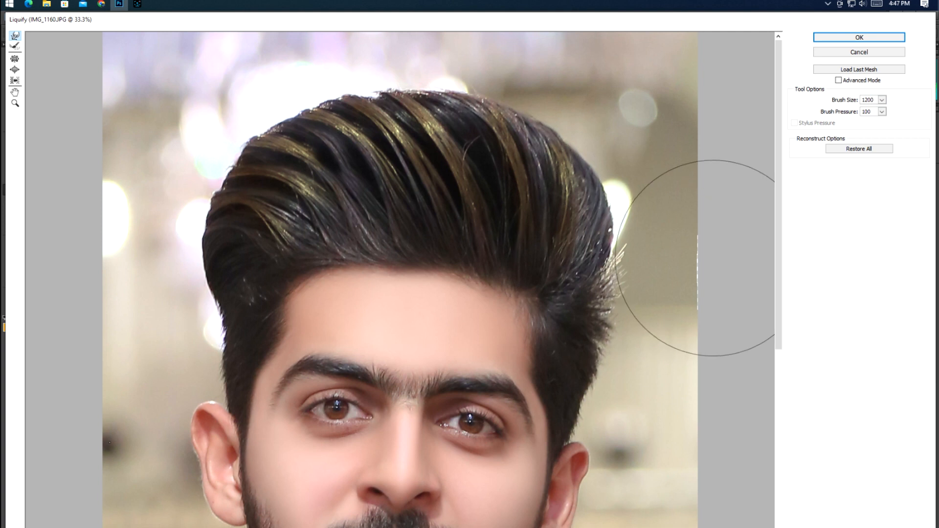
pyautogui.press('[')
pyautogui.moveTo(189, 230); pyautogui.dragTo(209, 248)
pyautogui.press('[')
pyautogui.press('[')
pyautogui.press('[')
pyautogui.press('[')
pyautogui.press('[')
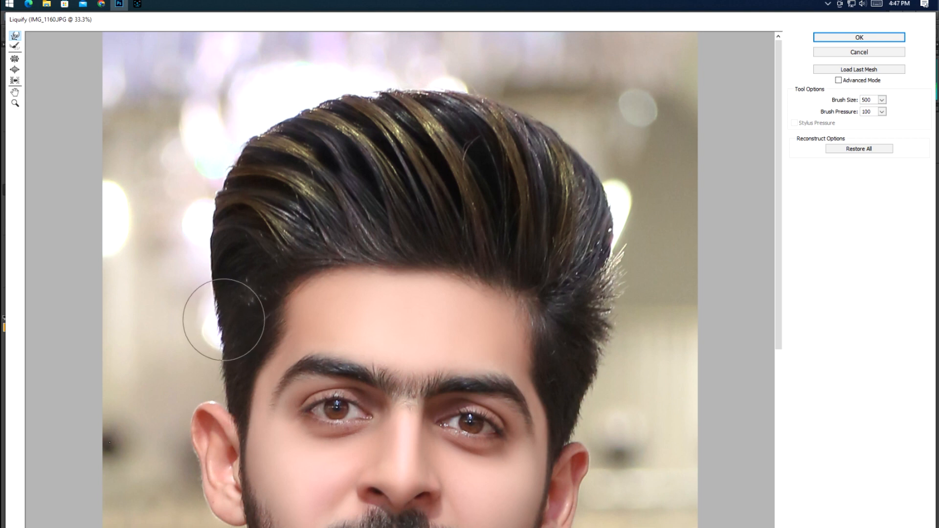
pyautogui.press(']')
pyautogui.press(']')
pyautogui.press(']')
pyautogui.press(']')
pyautogui.press(']')
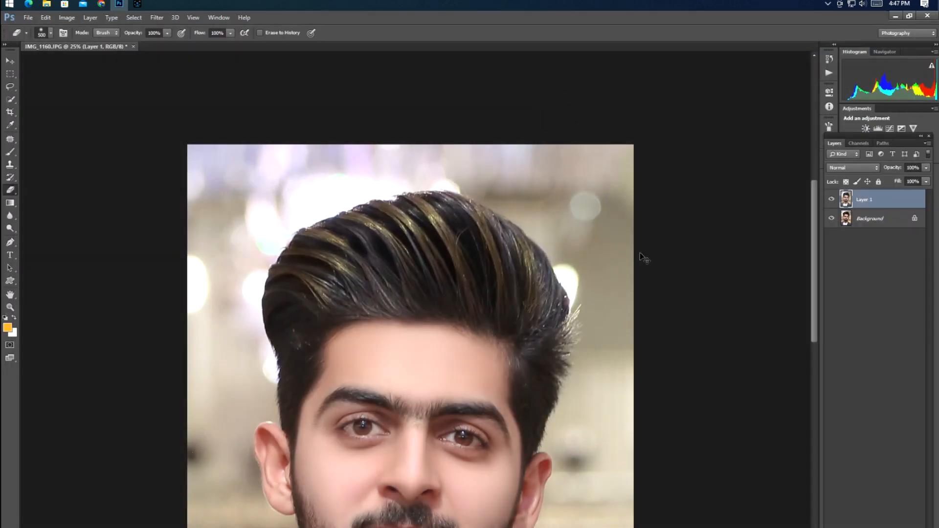
pyautogui.press('z')
pyautogui.moveTo(489, 385)
pyautogui.mouseDown()
pyautogui.moveTo(444, 374)
pyautogui.moveTo(463, 369)
pyautogui.moveTo(467, 378)
pyautogui.mouseUp()
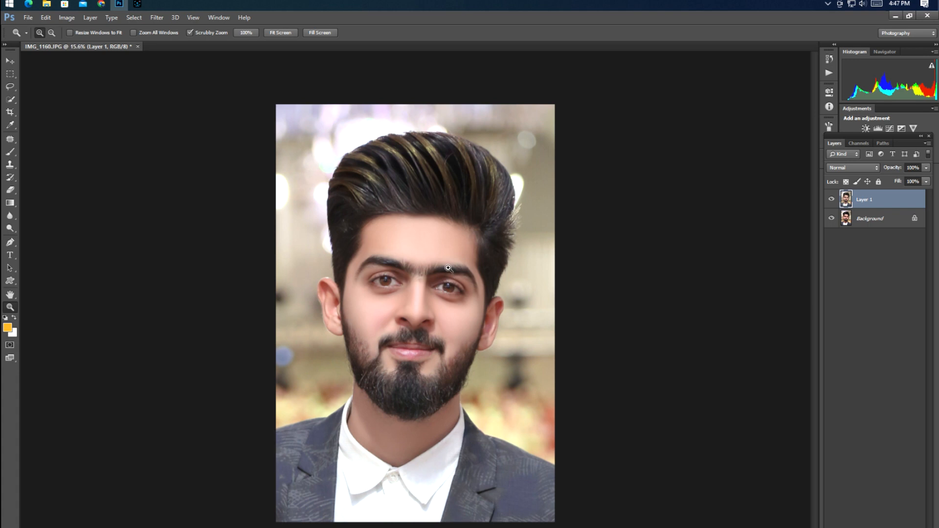
# Darken the shadows of Layer 1 slightly with Curves by moving the black point a little inward
pyautogui.moveTo(427, 272)
pyautogui.mouseDown()
pyautogui.moveTo(541, 283)
pyautogui.moveTo(433, 289)
pyautogui.mouseUp()
pyautogui.hotkey('ctrl', 'm')
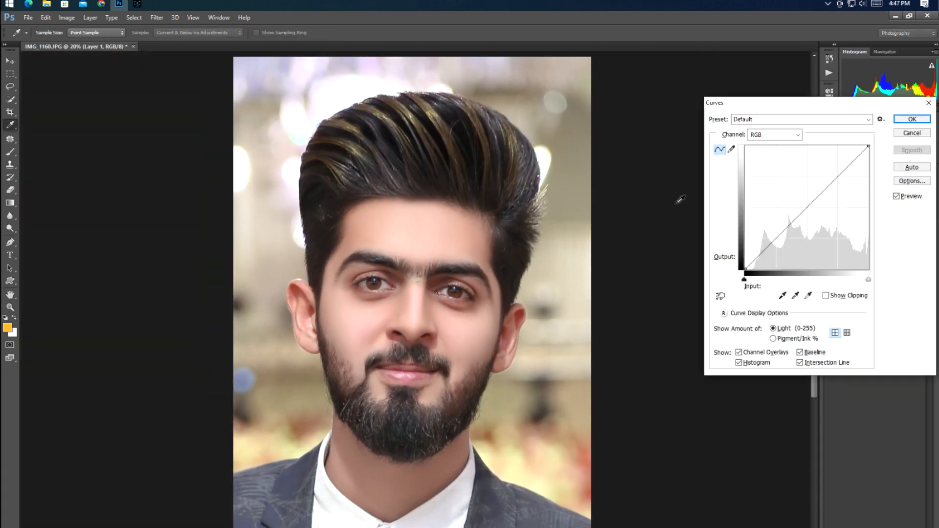
pyautogui.moveTo(747, 270); pyautogui.dragTo(749, 270)
pyautogui.press('Return')
# Select the iris of the eye on the left with a circular Elliptical Marquee selection
pyautogui.press('z')
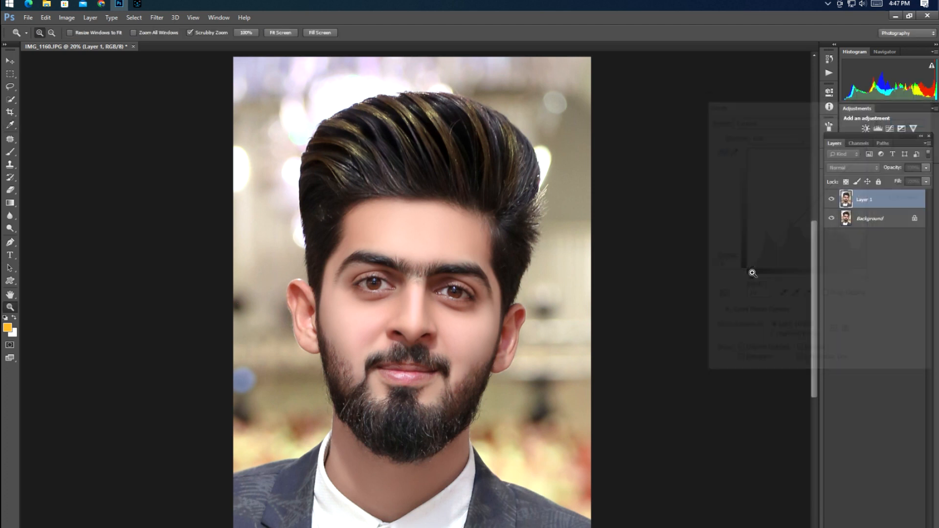
pyautogui.moveTo(397, 281); pyautogui.dragTo(455, 337)
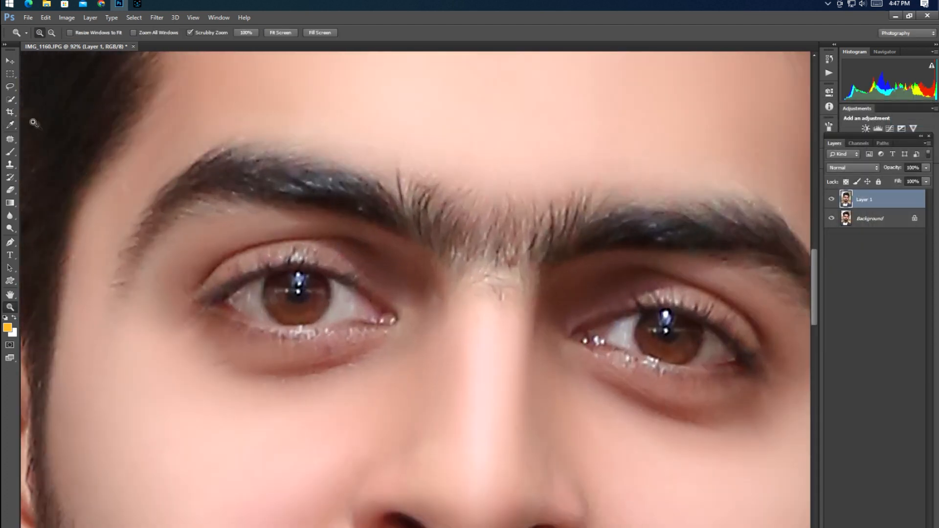
pyautogui.click(10, 76)
pyautogui.rightClick(10, 79)
pyautogui.click(61, 86)
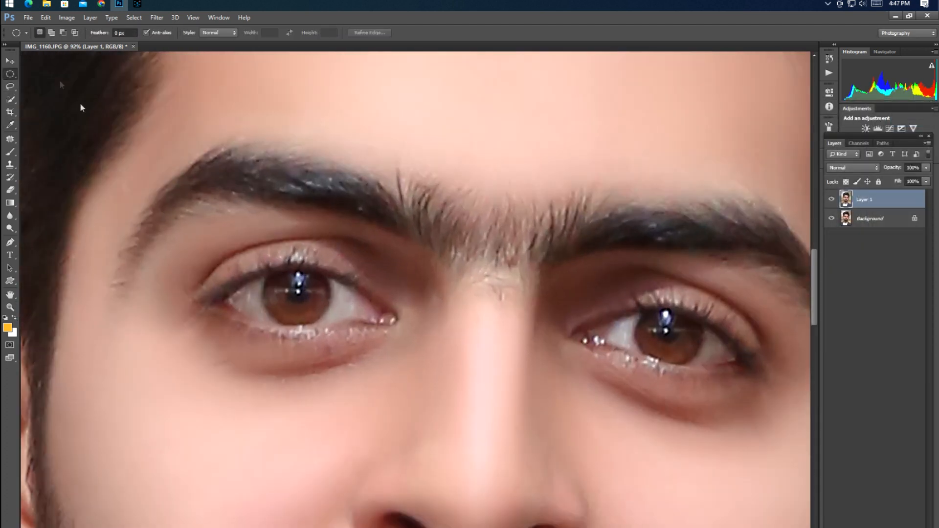
pyautogui.moveTo(292, 288)
pyautogui.mouseDown()
pyautogui.moveTo(317, 318)
pyautogui.moveTo(296, 284)
pyautogui.mouseUp()
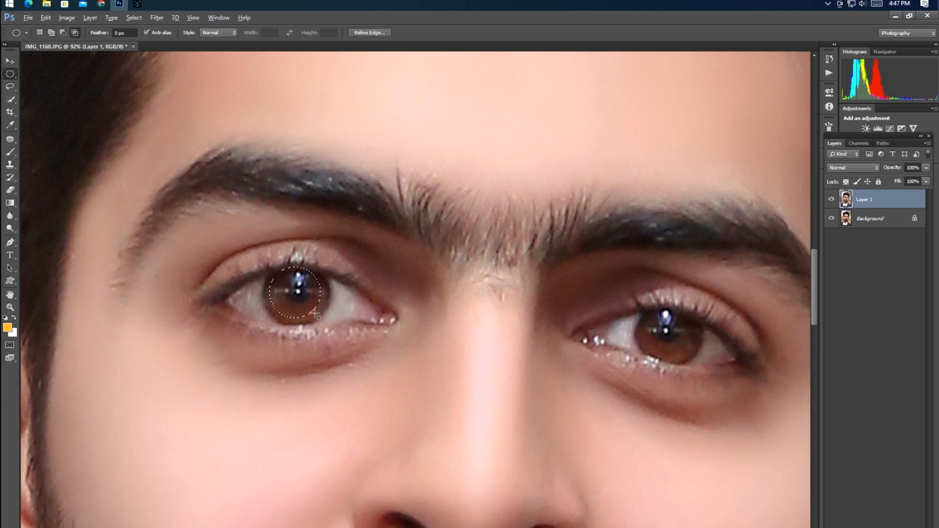
pyautogui.moveTo(315, 314); pyautogui.dragTo(317, 316)
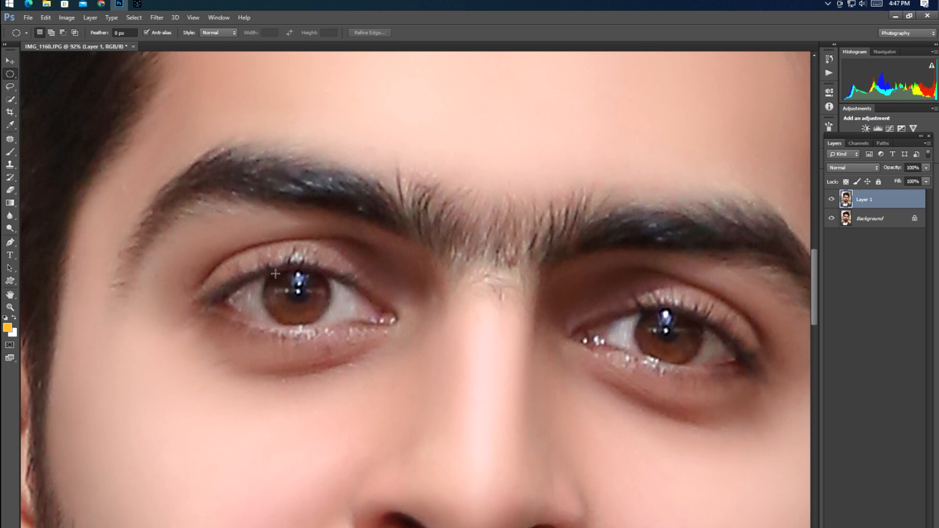
pyautogui.moveTo(259, 248); pyautogui.dragTo(300, 299)
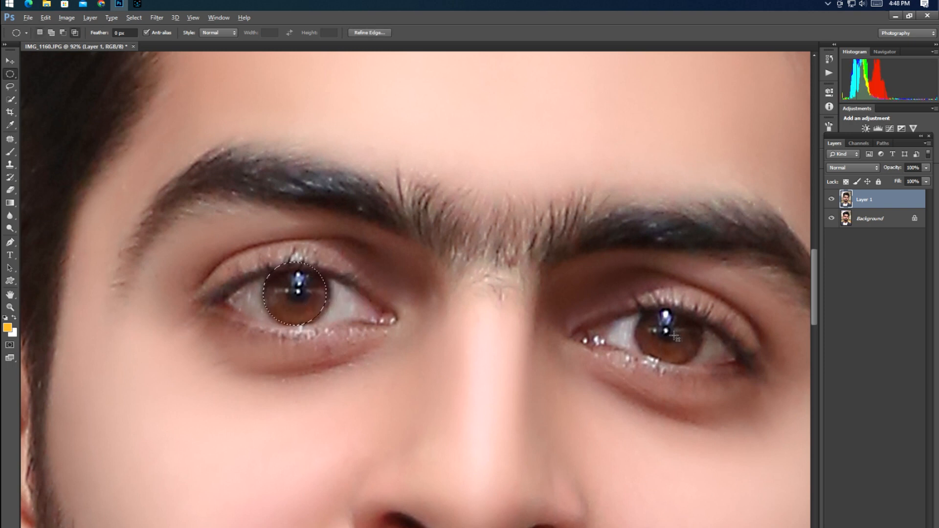
pyautogui.moveTo(666, 332); pyautogui.dragTo(732, 402)
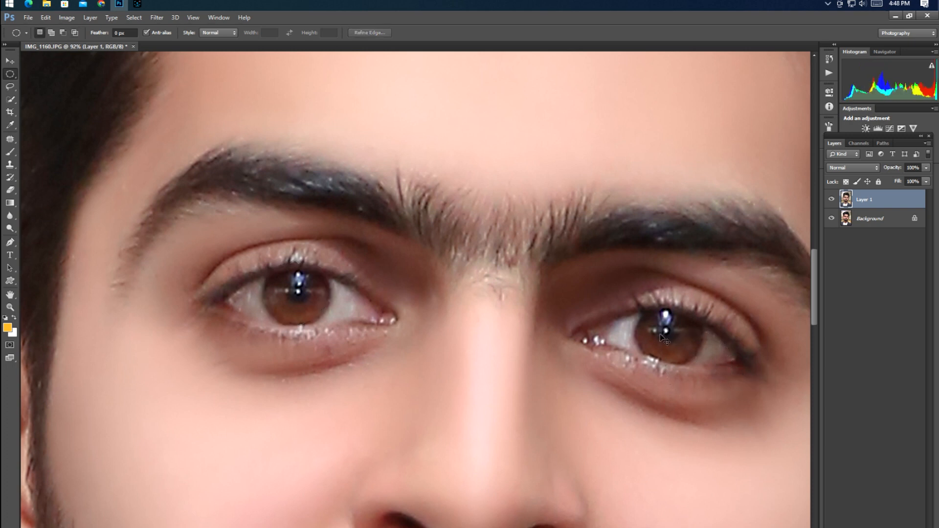
pyautogui.hotkey('ctrl', 'z')
pyautogui.press('shift')
pyautogui.moveTo(656, 320); pyautogui.dragTo(671, 334)
pyautogui.hotkey('ctrl', 'z')
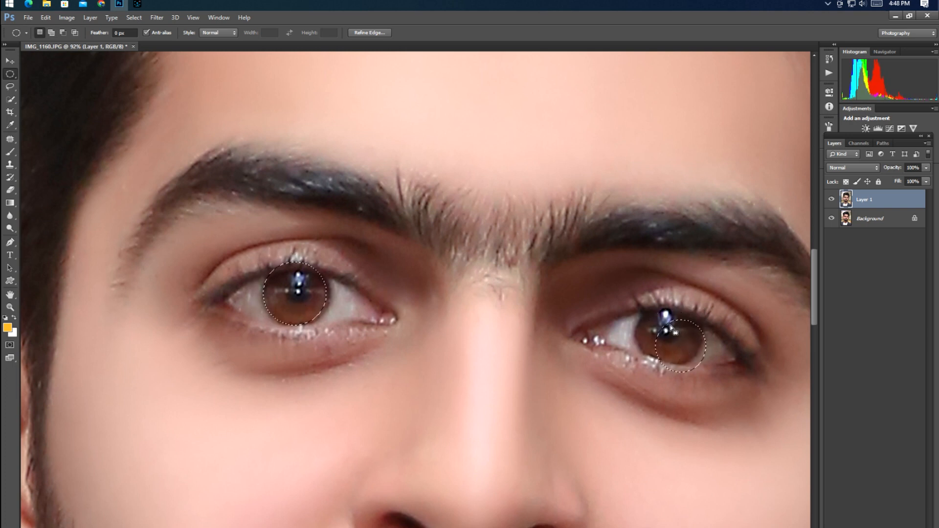
pyautogui.hotkey('ctrl', 'alt', 'z')
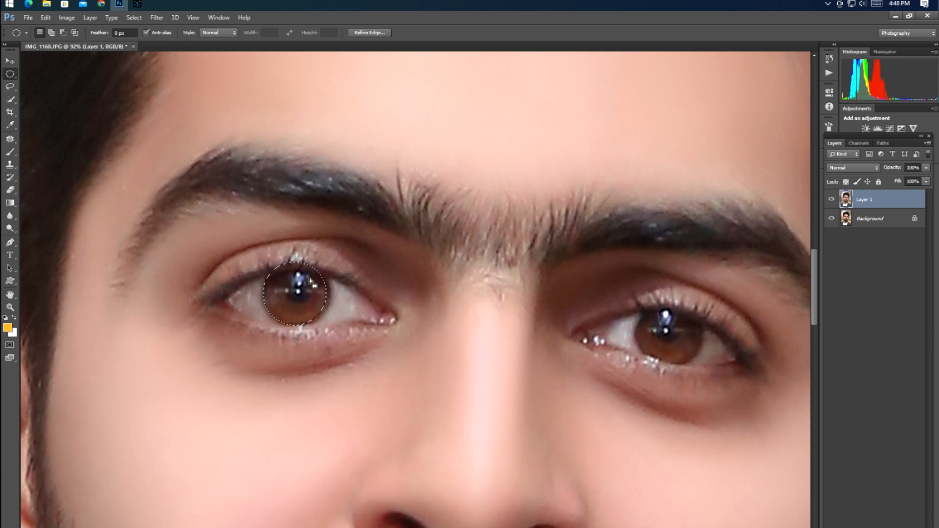
# Trim the part of the iris selection that overlaps the upper eyelid with the Lasso, and feather the selection
pyautogui.rightClick(9, 73)
pyautogui.click(10, 86)
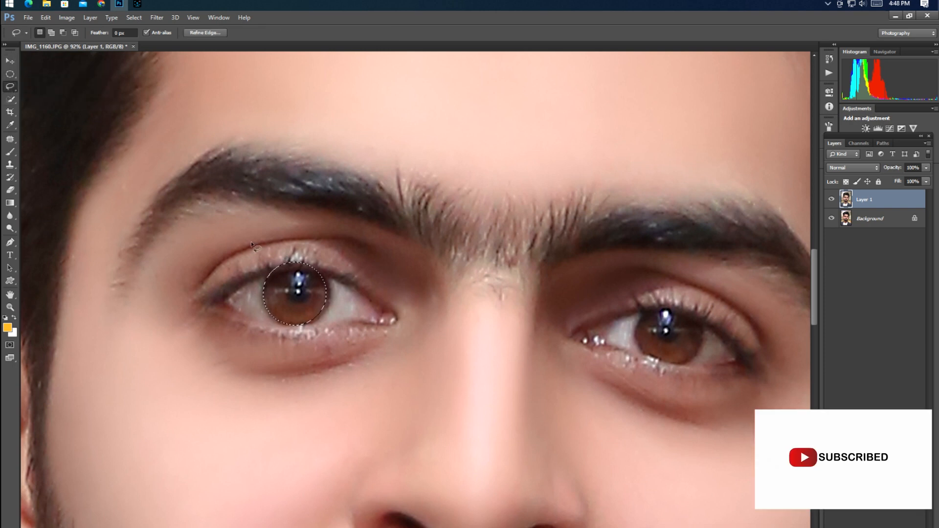
pyautogui.moveTo(266, 277)
pyautogui.mouseDown()
pyautogui.moveTo(318, 277)
pyautogui.moveTo(324, 284)
pyautogui.mouseUp()
pyautogui.moveTo(311, 272)
pyautogui.mouseDown()
pyautogui.moveTo(275, 272)
pyautogui.moveTo(308, 248)
pyautogui.moveTo(319, 269)
pyautogui.moveTo(284, 272)
pyautogui.moveTo(265, 290)
pyautogui.mouseUp()
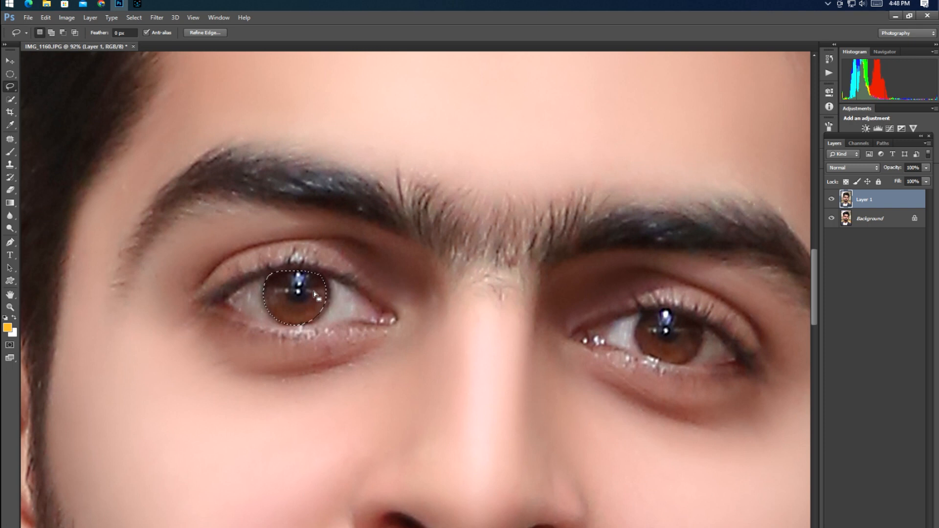
pyautogui.rightClick(312, 292)
pyautogui.click(345, 320)
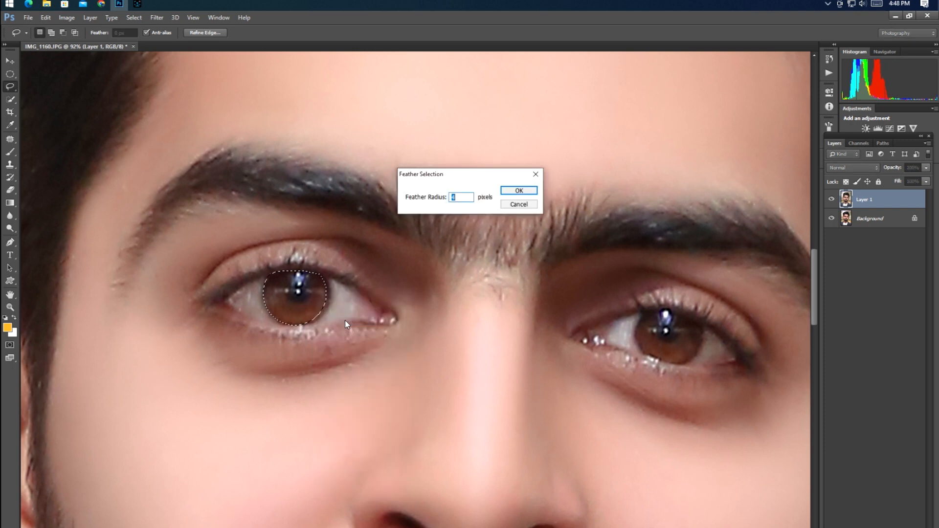
pyautogui.press('Return')
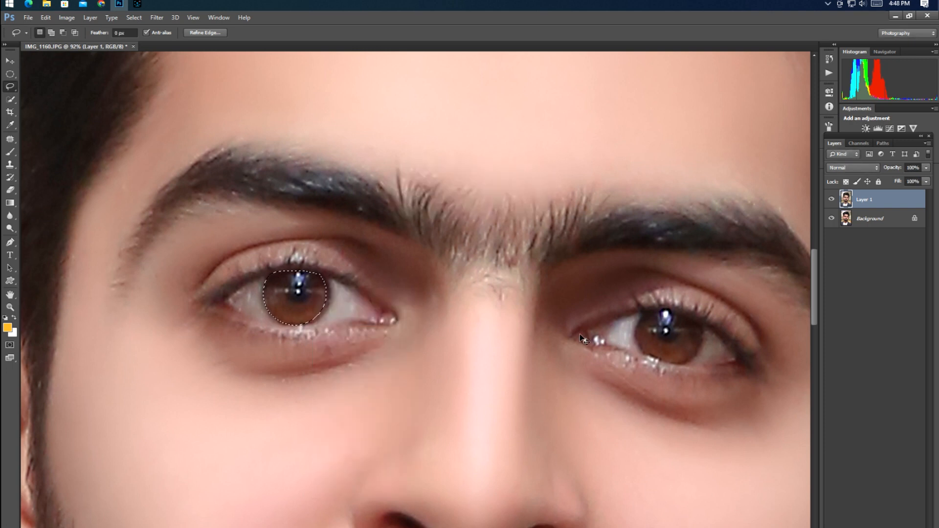
# Brighten the selected iris with Levels, using midtone 0.86, white input 186 and output levels 17 and 243, and deselect
pyautogui.hotkey('ctrl', 'l')
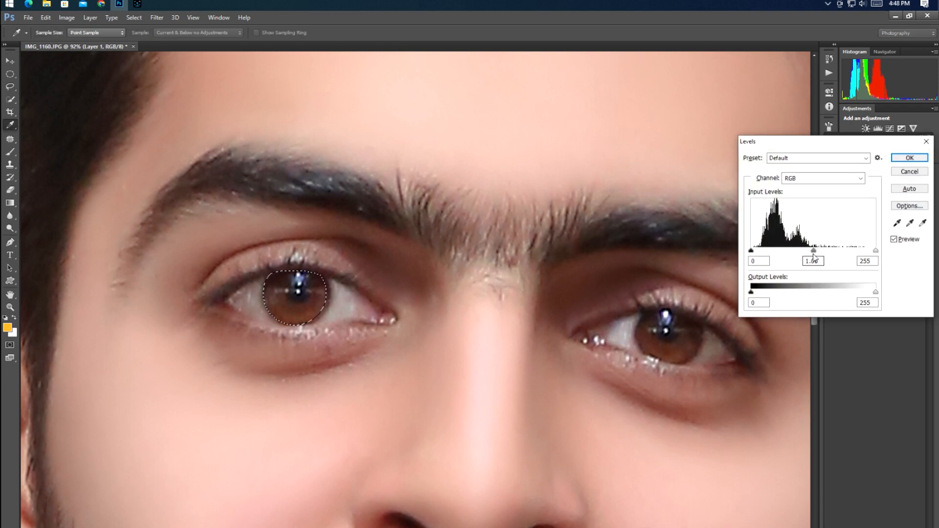
pyautogui.moveTo(751, 292); pyautogui.dragTo(760, 294)
pyautogui.moveTo(876, 293); pyautogui.dragTo(870, 296)
pyautogui.moveTo(813, 251)
pyautogui.mouseDown()
pyautogui.moveTo(870, 251)
pyautogui.moveTo(847, 258)
pyautogui.mouseUp()
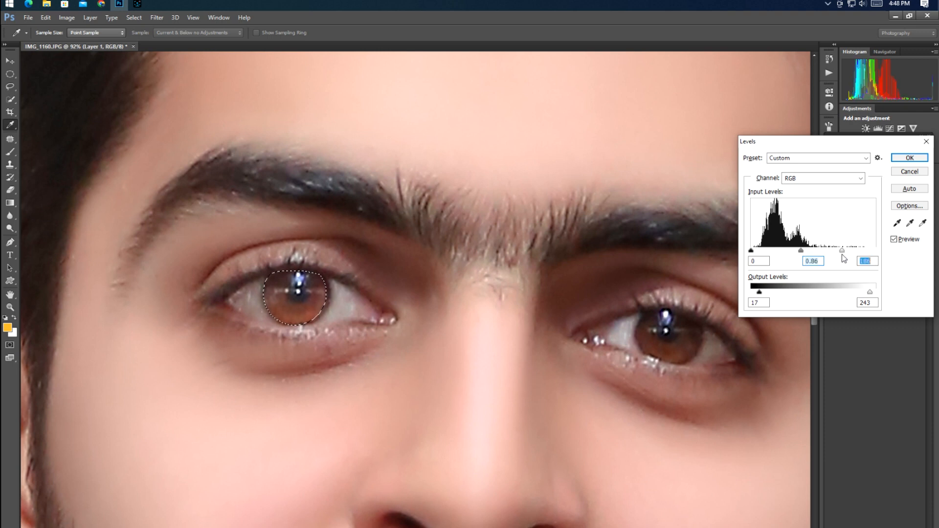
pyautogui.click(915, 158)
pyautogui.hotkey('ctrl', 'd')
# Copy the brightened iris to a new layer, place it over the other eye's iris and scale it to about 96%
pyautogui.moveTo(487, 322); pyautogui.dragTo(385, 274)
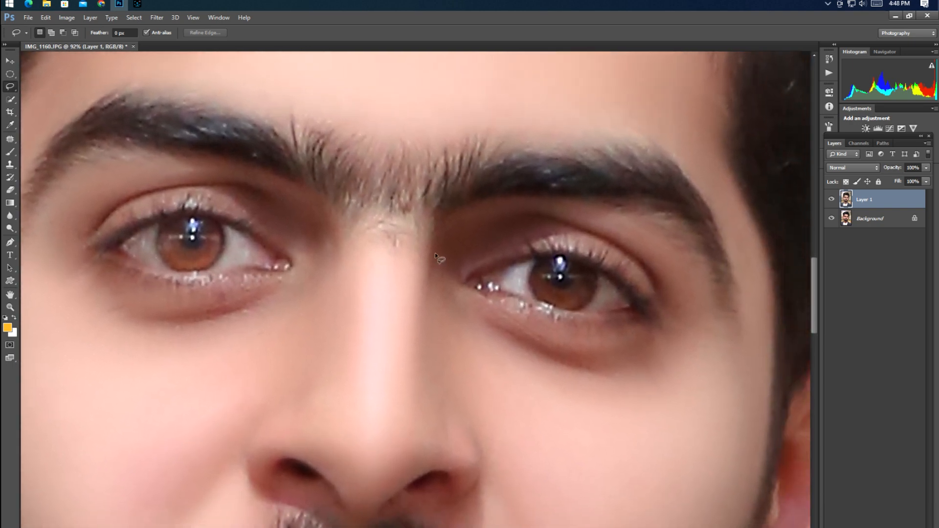
pyautogui.hotkey('ctrl', 'shift', 'alt', 'n')
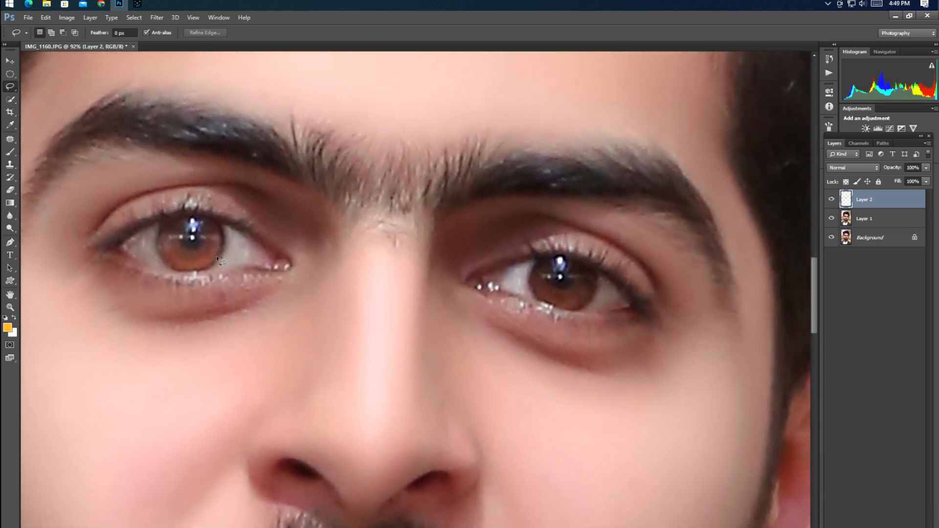
pyautogui.press('v')
pyautogui.moveTo(196, 241); pyautogui.dragTo(569, 278)
pyautogui.hotkey('ctrl', 't')
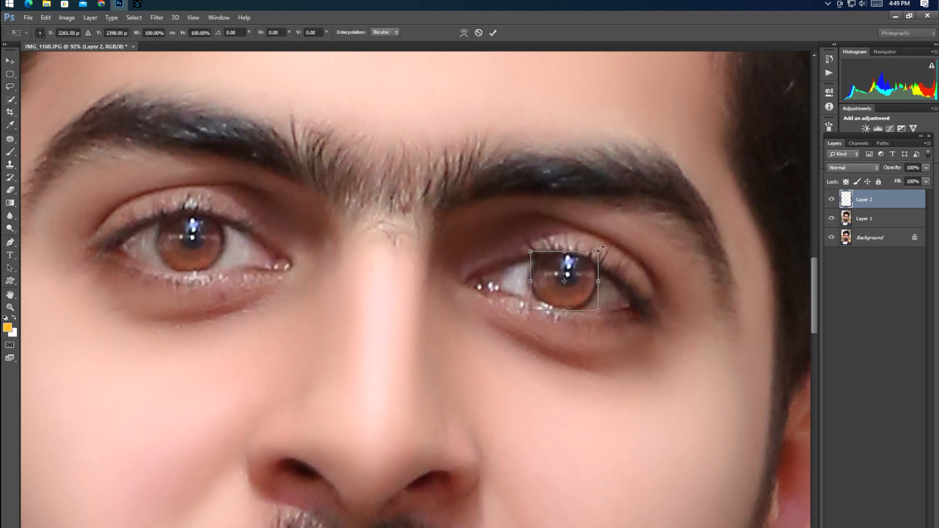
pyautogui.moveTo(599, 249)
pyautogui.mouseDown()
pyautogui.moveTo(624, 246)
pyautogui.moveTo(601, 253)
pyautogui.mouseUp()
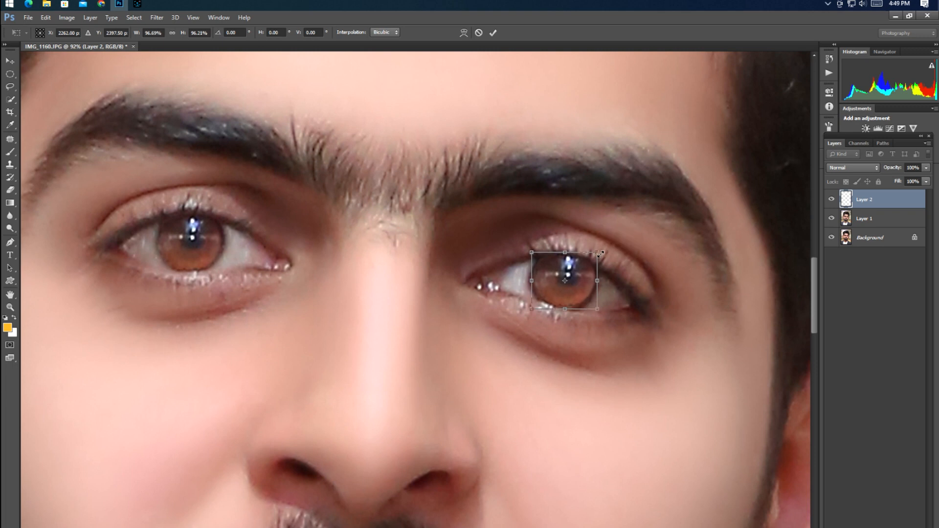
pyautogui.press('Return')
# Align the copied iris with the one beneath by lowering its opacity to 25%, repositioning it and restoring 100% opacity
pyautogui.press('z')
pyautogui.moveTo(561, 289); pyautogui.dragTo(585, 310)
pyautogui.press('v')
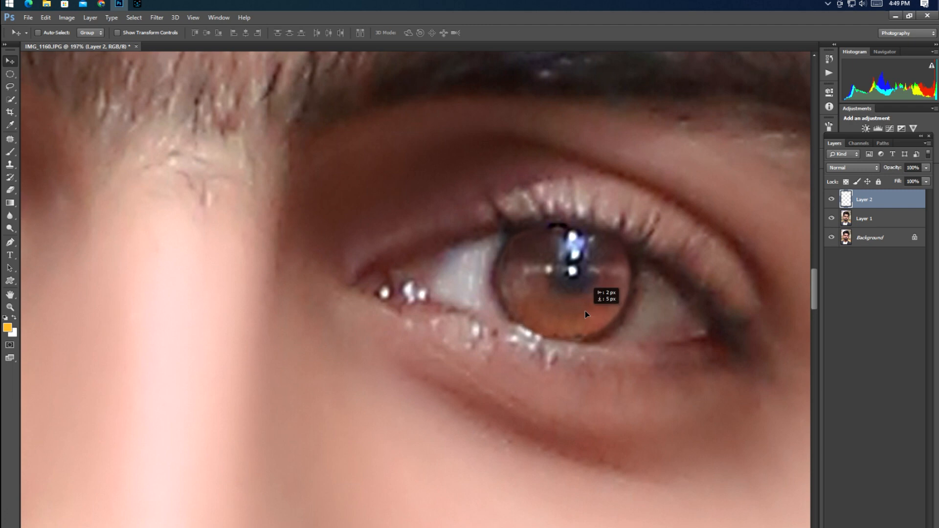
pyautogui.moveTo(887, 171); pyautogui.dragTo(862, 176)
pyautogui.moveTo(565, 267)
pyautogui.mouseDown()
pyautogui.moveTo(538, 272)
pyautogui.moveTo(561, 280)
pyautogui.mouseUp()
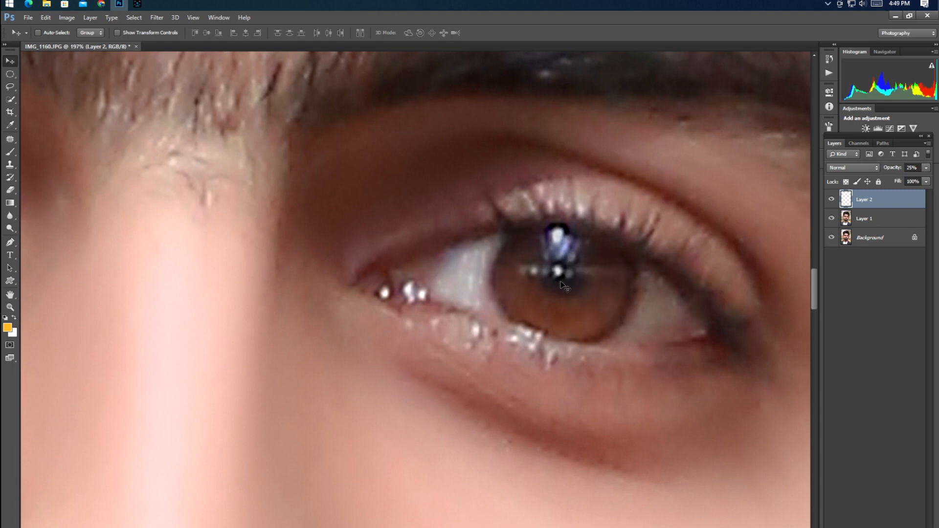
pyautogui.moveTo(892, 171); pyautogui.dragTo(922, 171)
pyautogui.moveTo(556, 269)
pyautogui.mouseDown()
pyautogui.moveTo(543, 372)
pyautogui.moveTo(550, 273)
pyautogui.mouseUp()
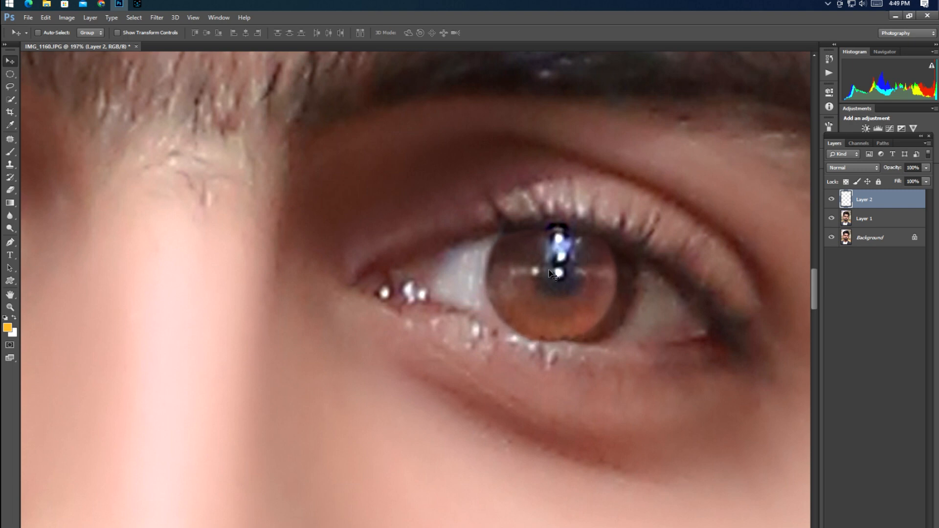
# Flip the copied iris horizontally and shift it slightly to fit the eye on the right
pyautogui.hotkey('ctrl', 't')
pyautogui.rightClick(590, 278)
pyautogui.click(621, 426)
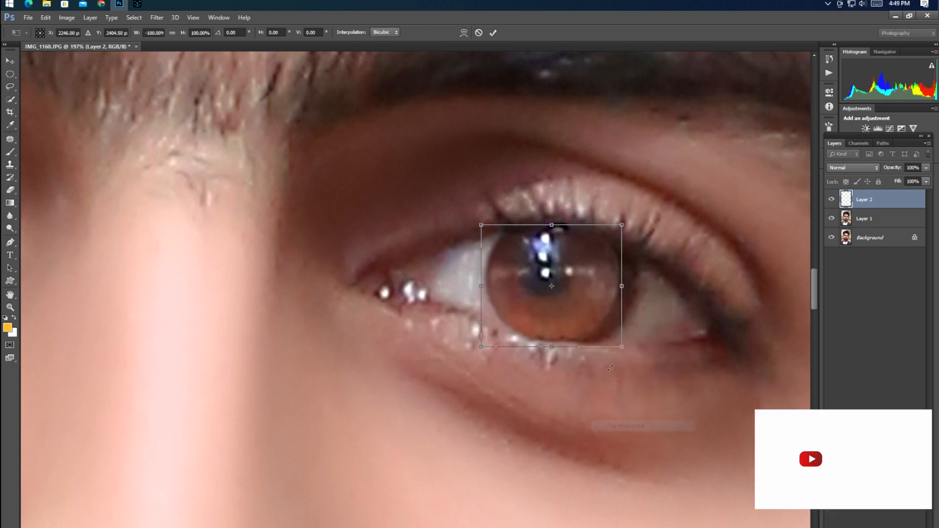
pyautogui.moveTo(590, 288); pyautogui.dragTo(603, 289)
pyautogui.press('Return')
# Erase the edges of the copied iris that overlap the eyelids, using a small Eraser of about size 40
pyautogui.press('e')
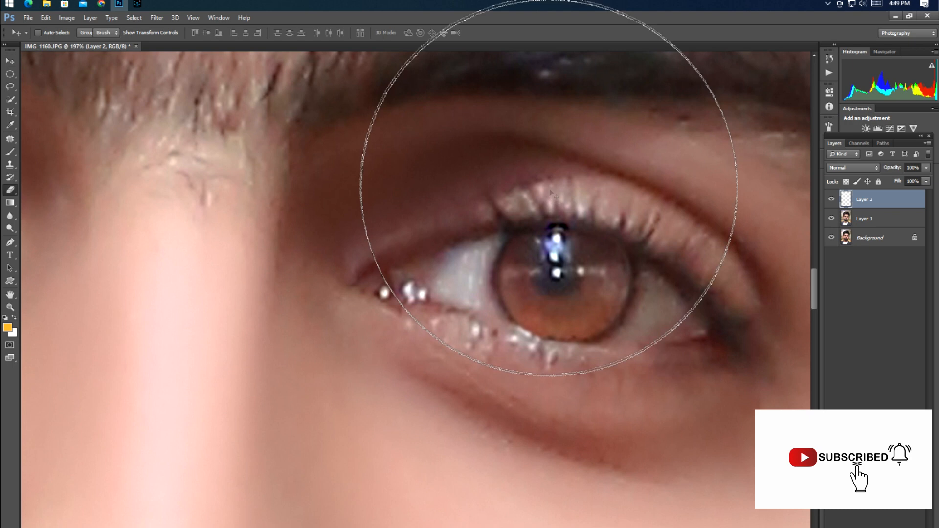
pyautogui.press('[')
pyautogui.press('[')
pyautogui.press('[')
pyautogui.press('[')
pyautogui.press('[')
pyautogui.press('[')
pyautogui.press('[')
pyautogui.press('[')
pyautogui.press('[')
pyautogui.press('[')
pyautogui.press('[')
pyautogui.press('[')
pyautogui.press('[')
pyautogui.press('[')
pyautogui.press('[')
pyautogui.press('[')
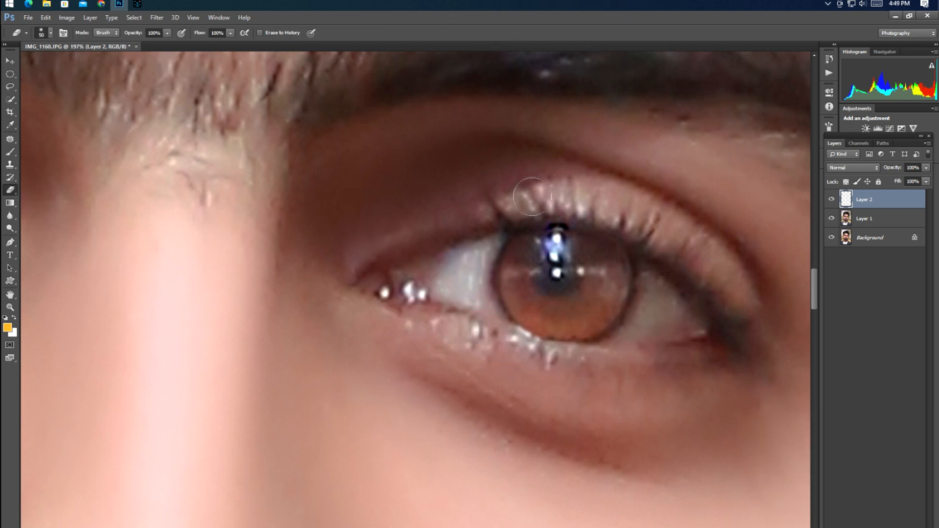
pyautogui.moveTo(503, 231)
pyautogui.mouseDown()
pyautogui.moveTo(496, 296)
pyautogui.moveTo(540, 339)
pyautogui.moveTo(592, 347)
pyautogui.moveTo(615, 331)
pyautogui.moveTo(638, 276)
pyautogui.moveTo(608, 228)
pyautogui.moveTo(517, 211)
pyautogui.moveTo(480, 305)
pyautogui.mouseUp()
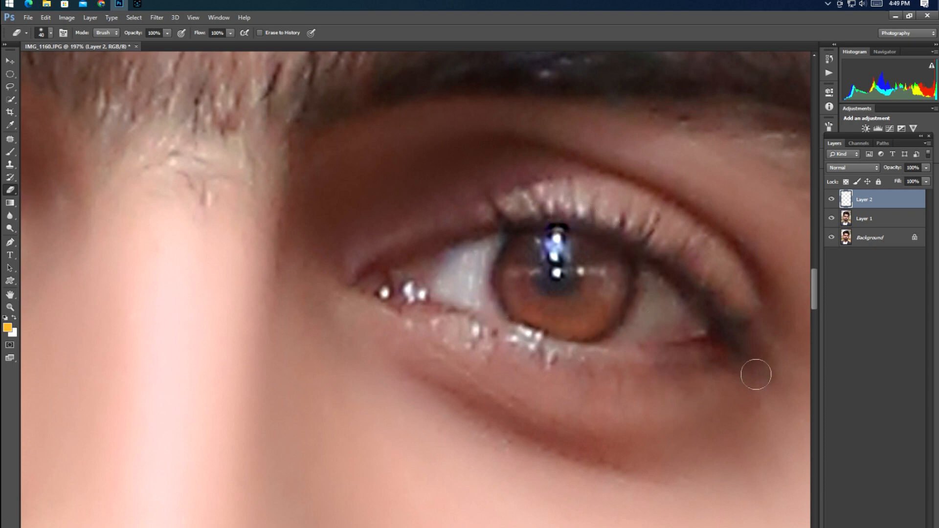
# Check the eyes in the whole portrait, adjust Layer 2's opacity slightly and merge it into Layer 1
pyautogui.hotkey('ctrl', '1')
pyautogui.hotkey('ctrl', '-')
pyautogui.hotkey('ctrl', '-')
pyautogui.hotkey('ctrl', '-')
pyautogui.hotkey('ctrl', '-')
pyautogui.hotkey('ctrl', '-')
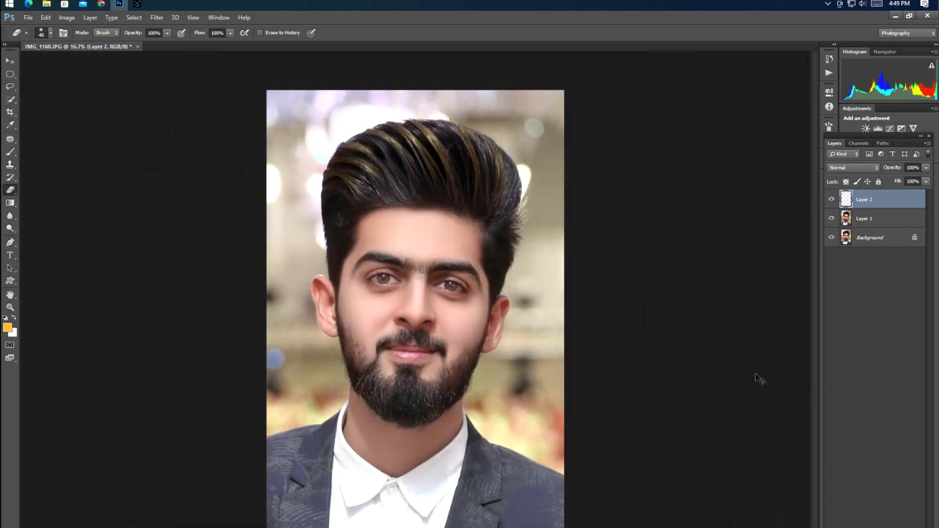
pyautogui.hotkey('ctrl', '+')
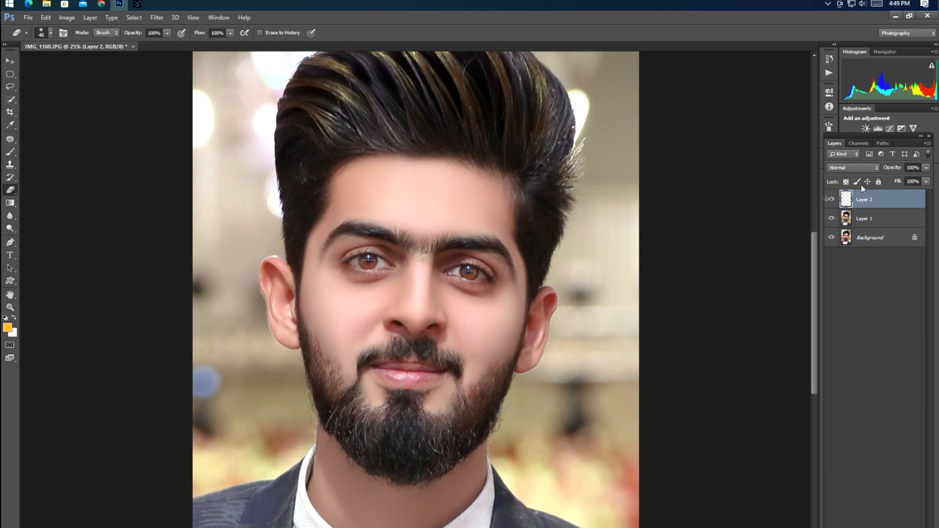
pyautogui.moveTo(900, 169); pyautogui.dragTo(886, 172)
pyautogui.hotkey('ctrl', 'e')
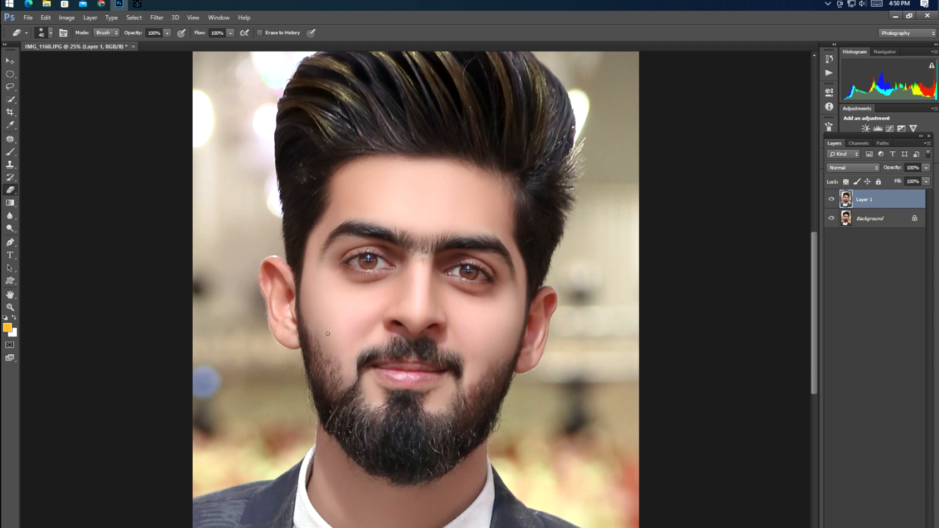
# Select the eye white on the outer side of the iris in the eye on the left using the Polygonal Lasso
pyautogui.press('z')
pyautogui.moveTo(385, 264)
pyautogui.mouseDown()
pyautogui.moveTo(441, 331)
pyautogui.moveTo(391, 286)
pyautogui.mouseUp()
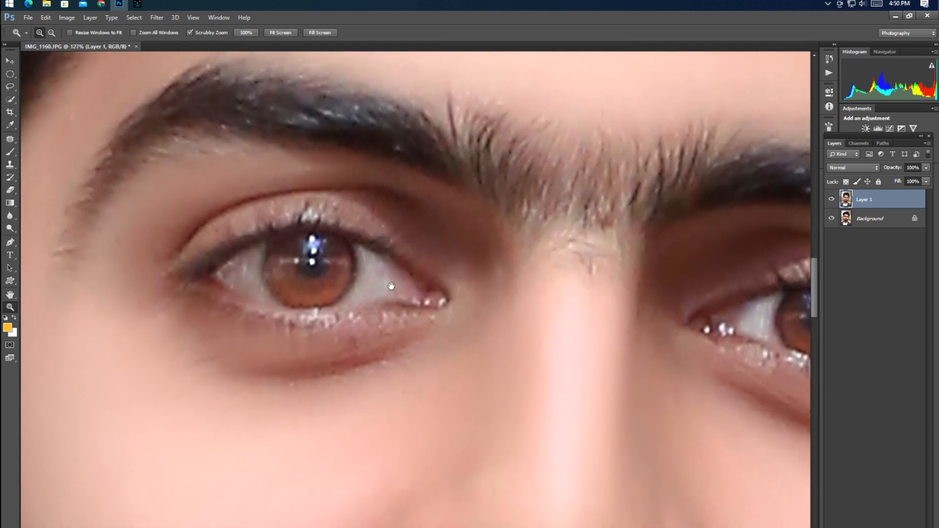
pyautogui.moveTo(14, 98)
pyautogui.mouseDown()
pyautogui.moveTo(33, 103)
pyautogui.moveTo(10, 87)
pyautogui.moveTo(38, 93)
pyautogui.mouseUp()
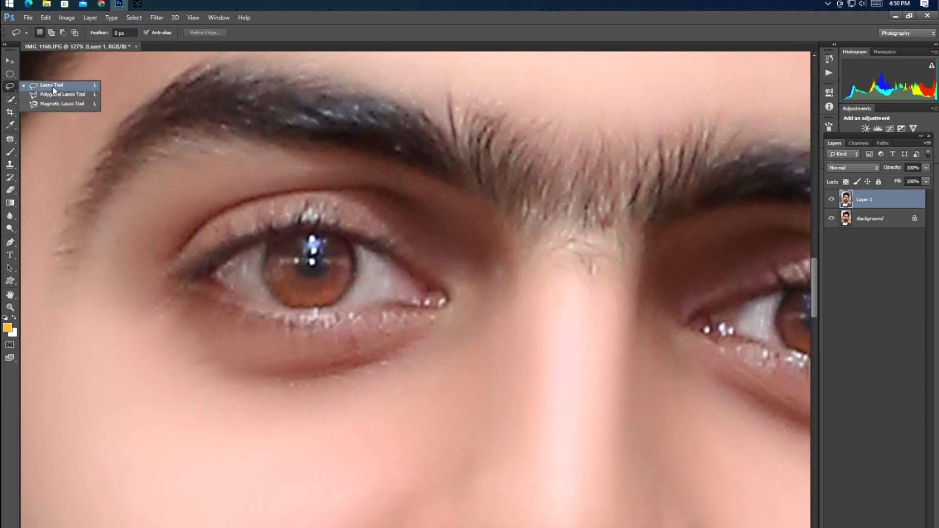
pyautogui.click(52, 94)
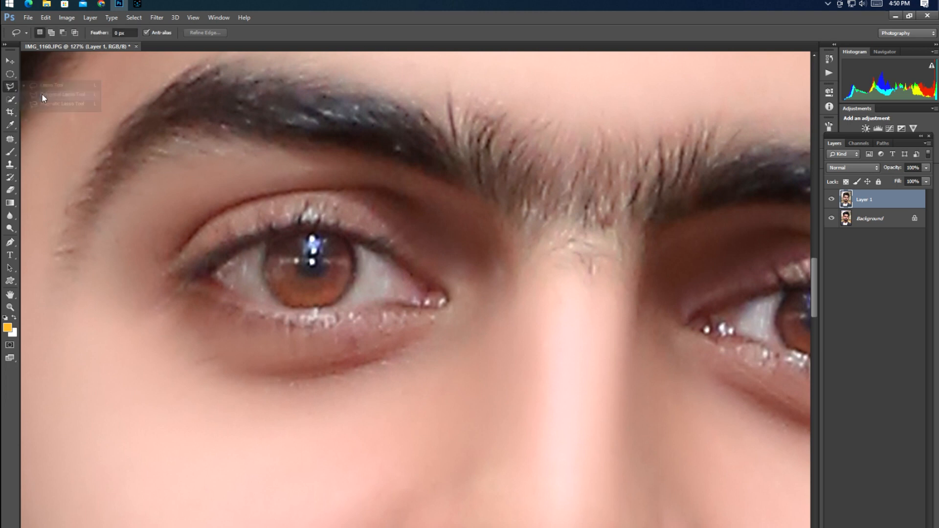
pyautogui.click(212, 274)
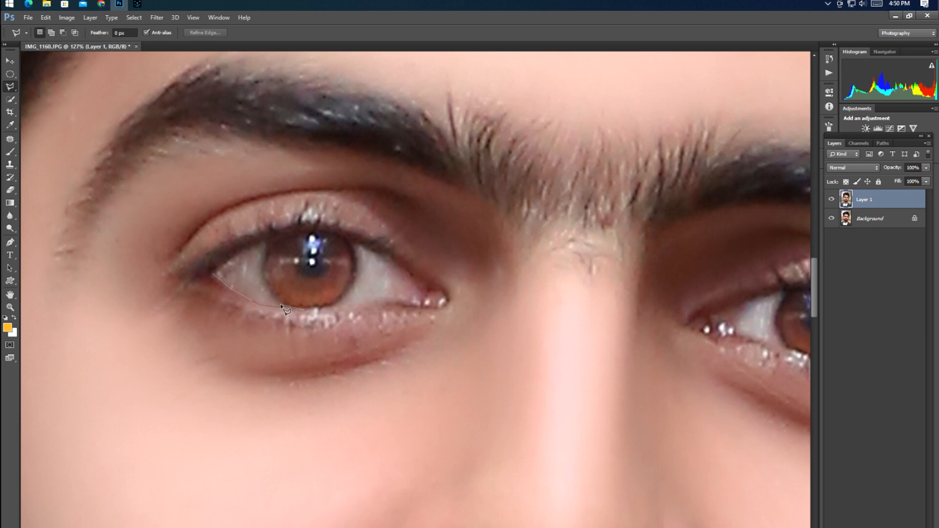
pyautogui.click(263, 279)
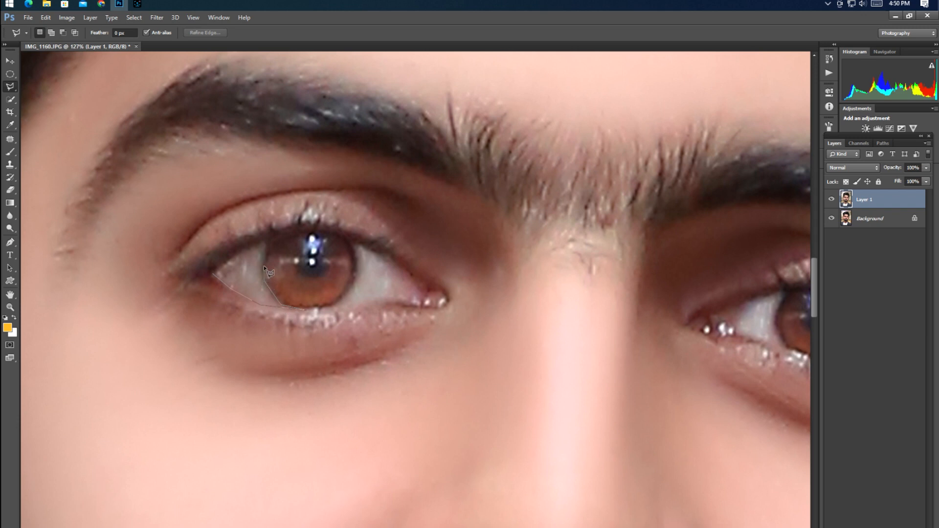
pyautogui.click(268, 240)
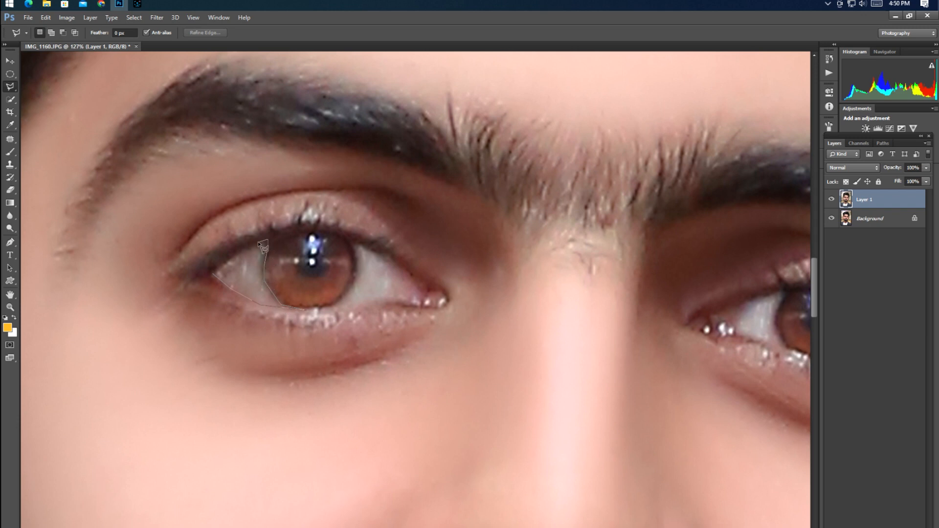
pyautogui.doubleClick(228, 259)
# Add the eye white between the same iris and the inner eye corner to the selection, and feather the selection
pyautogui.moveTo(349, 243)
pyautogui.mouseDown()
pyautogui.moveTo(354, 274)
pyautogui.moveTo(324, 308)
pyautogui.mouseUp()
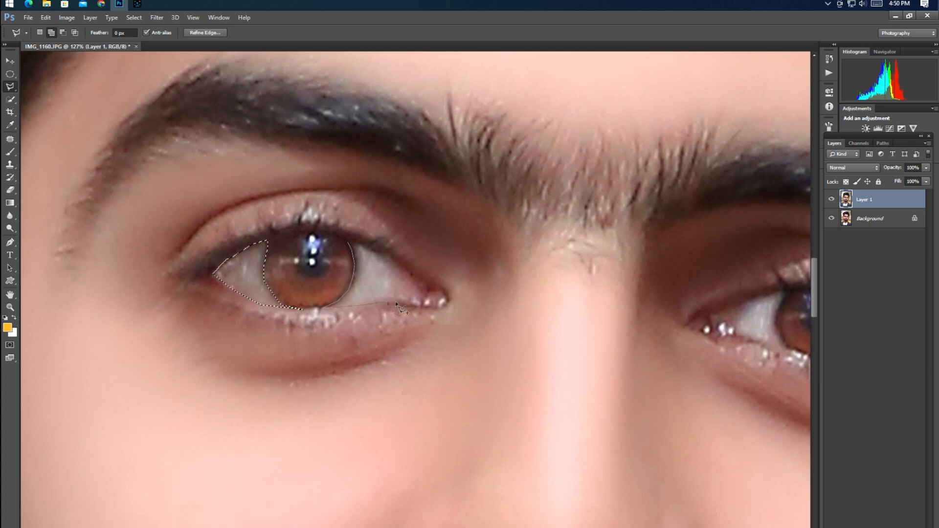
pyautogui.click(429, 288)
pyautogui.click(371, 249)
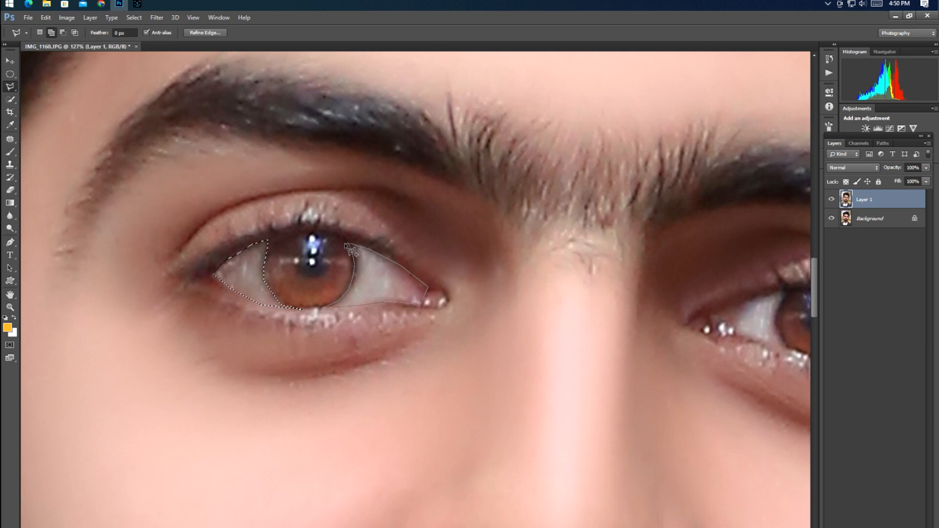
pyautogui.click(351, 251)
pyautogui.rightClick(393, 273)
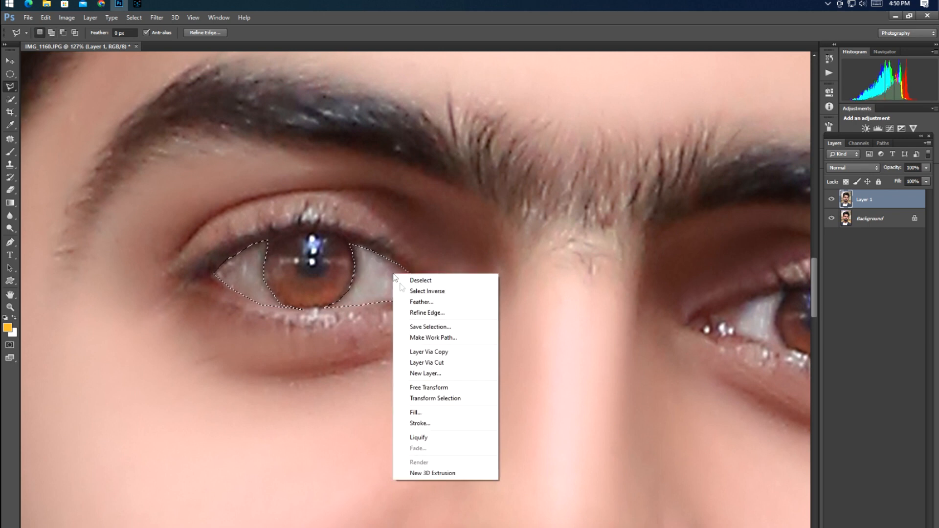
pyautogui.click(412, 304)
pyautogui.press('Return')
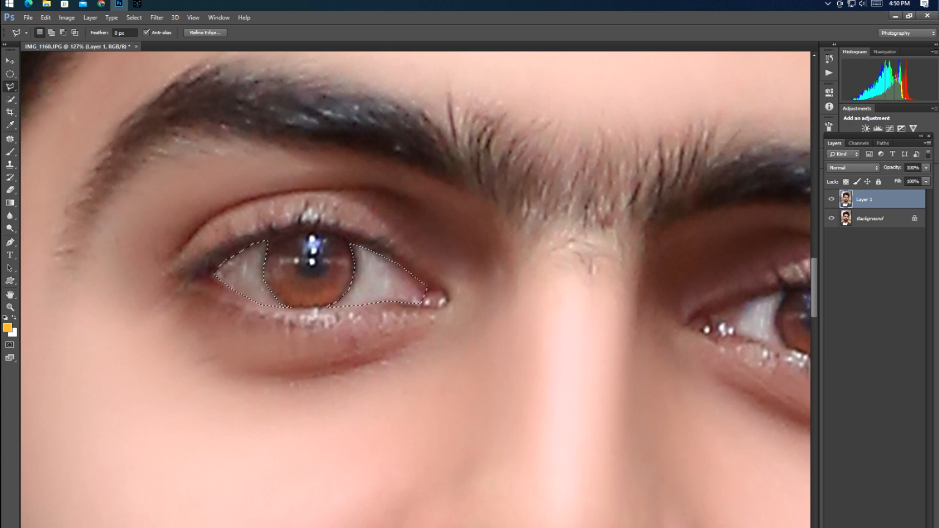
# Paint the selected eye white with white on a new layer, deselect it, and lower the layer's opacity to 41%
pyautogui.hotkey('ctrl', 'shift', 'alt', 'n')
pyautogui.click(15, 316)
pyautogui.click(15, 152)
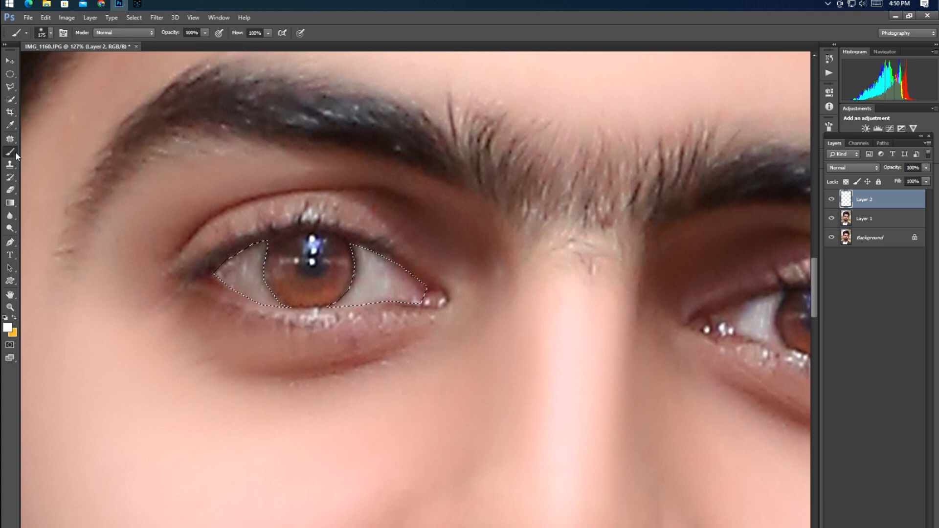
pyautogui.moveTo(359, 274); pyautogui.dragTo(708, 338)
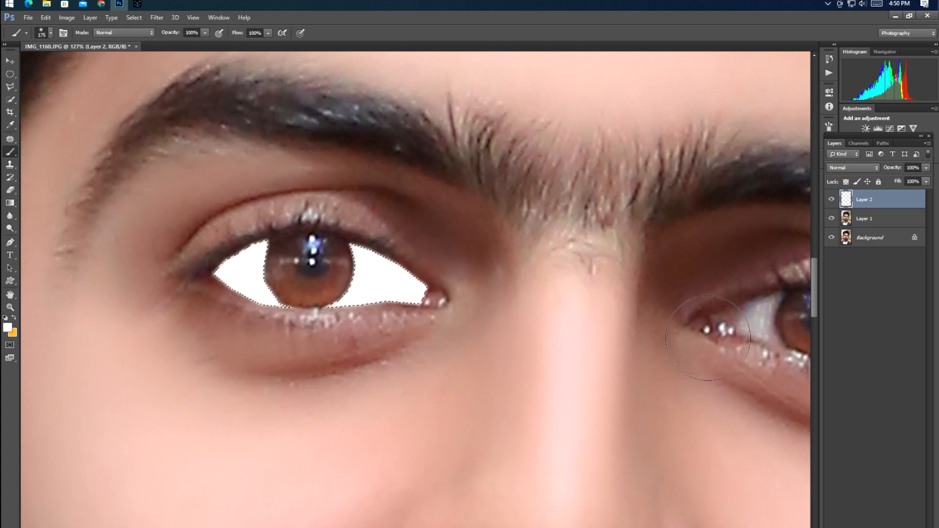
pyautogui.hotkey('ctrl', 'd')
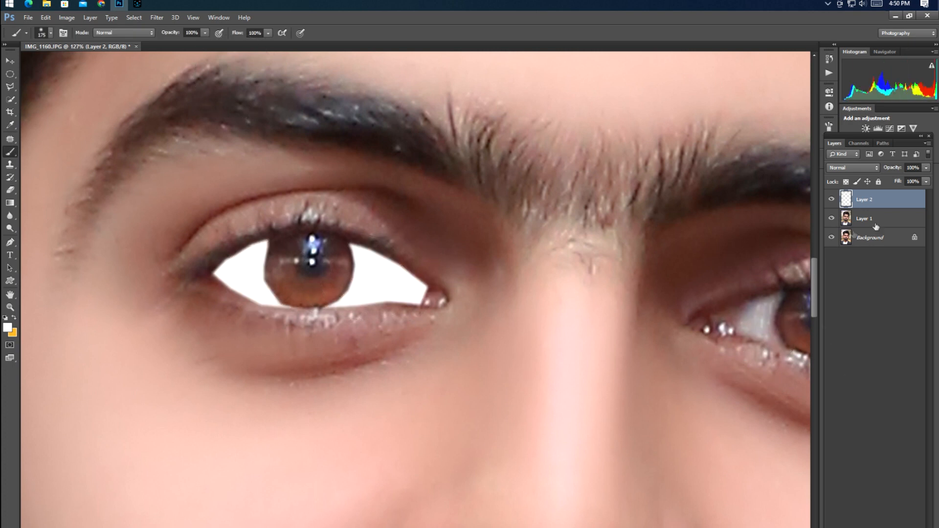
pyautogui.moveTo(899, 170)
pyautogui.mouseDown()
pyautogui.moveTo(837, 184)
pyautogui.moveTo(912, 170)
pyautogui.mouseUp()
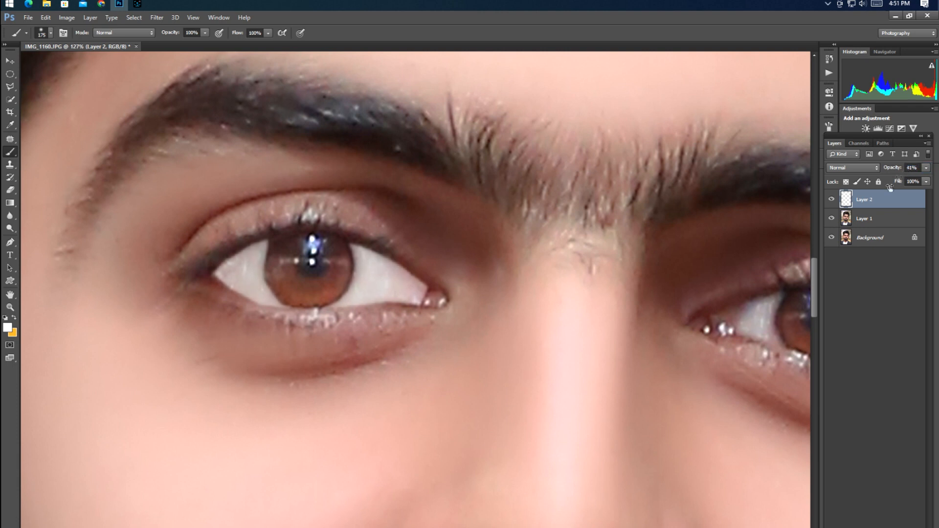
pyautogui.hotkey('ctrl', 'm')
pyautogui.moveTo(818, 196)
pyautogui.mouseDown()
pyautogui.moveTo(816, 218)
pyautogui.moveTo(835, 226)
pyautogui.moveTo(815, 210)
pyautogui.mouseUp()
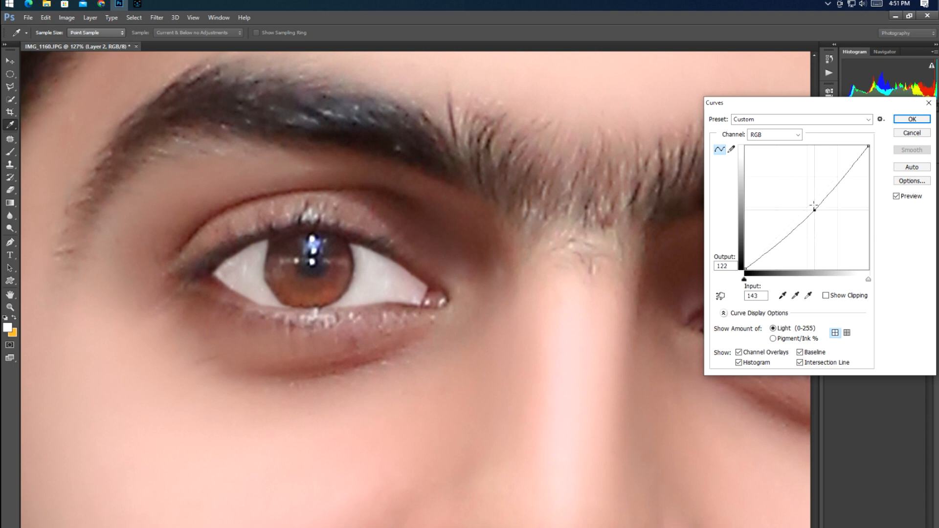
pyautogui.click(910, 136)
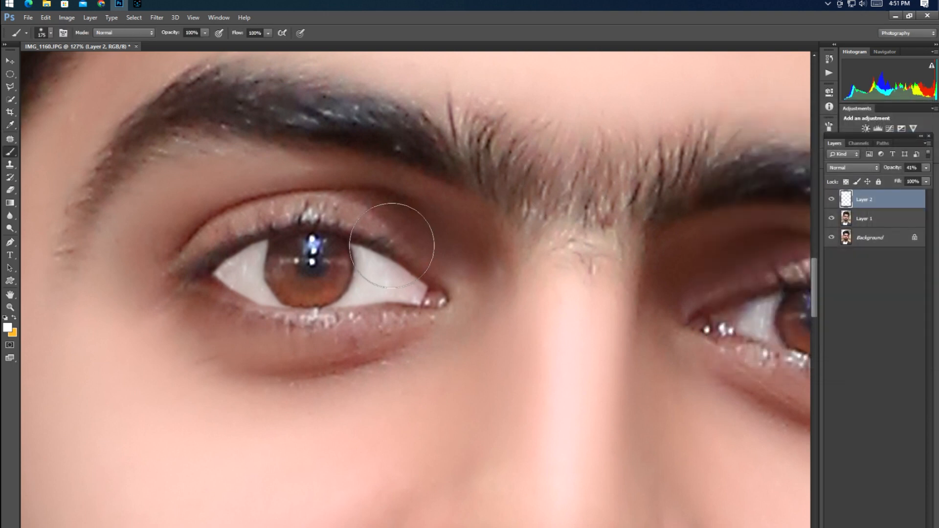
# Soften the edges of the white paint along the iris, eyelids and eye corners with the Eraser at size 45
pyautogui.press('e')
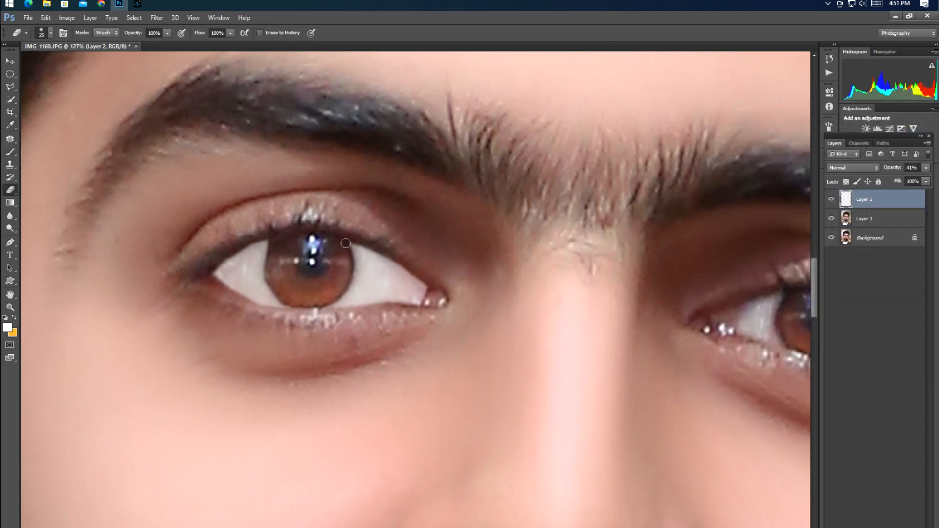
pyautogui.press(']')
pyautogui.press(']')
pyautogui.moveTo(346, 259)
pyautogui.mouseDown()
pyautogui.moveTo(332, 296)
pyautogui.moveTo(295, 302)
pyautogui.moveTo(275, 283)
pyautogui.moveTo(288, 219)
pyautogui.mouseUp()
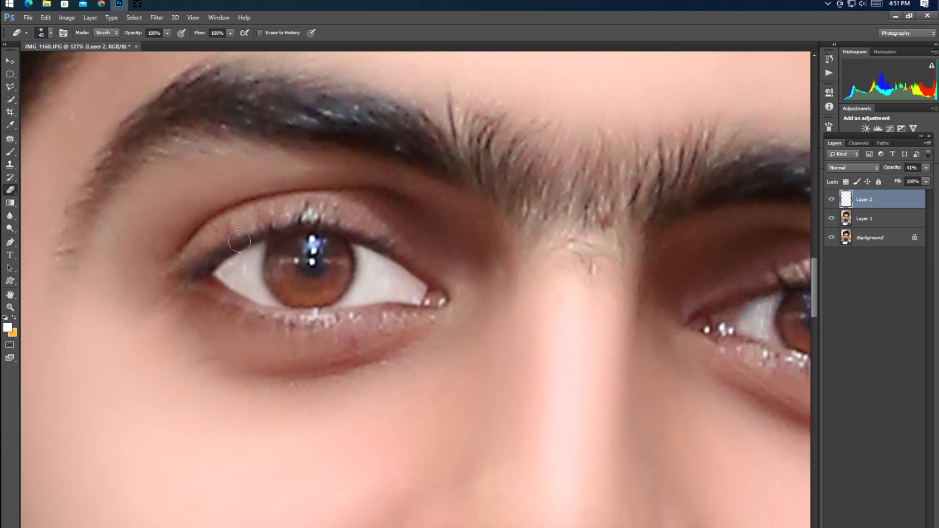
pyautogui.moveTo(211, 285); pyautogui.dragTo(270, 313)
pyautogui.moveTo(359, 313); pyautogui.dragTo(426, 320)
pyautogui.moveTo(437, 289); pyautogui.dragTo(423, 322)
pyautogui.moveTo(431, 278)
pyautogui.mouseDown()
pyautogui.moveTo(379, 247)
pyautogui.moveTo(275, 218)
pyautogui.mouseUp()
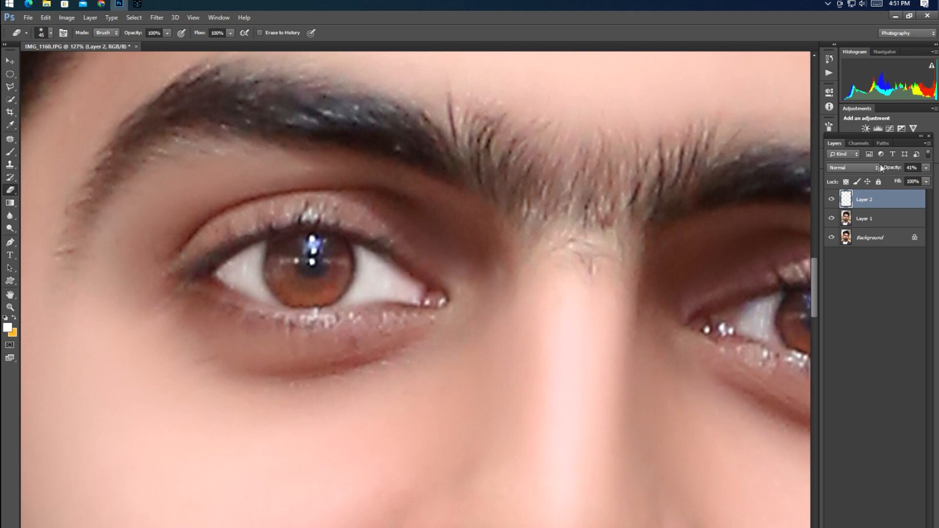
# Lower Layer 2's opacity to 12% and compare the face with the layer hidden and shown
pyautogui.moveTo(893, 172); pyautogui.dragTo(884, 176)
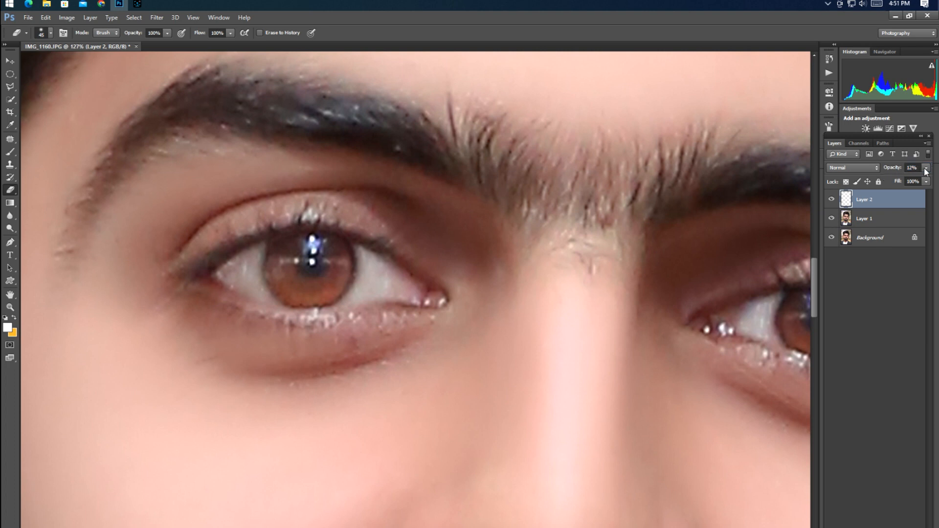
pyautogui.hotkey('ctrl', '-')
pyautogui.hotkey('ctrl', '-')
pyautogui.hotkey('ctrl', '-')
pyautogui.hotkey('ctrl', '-')
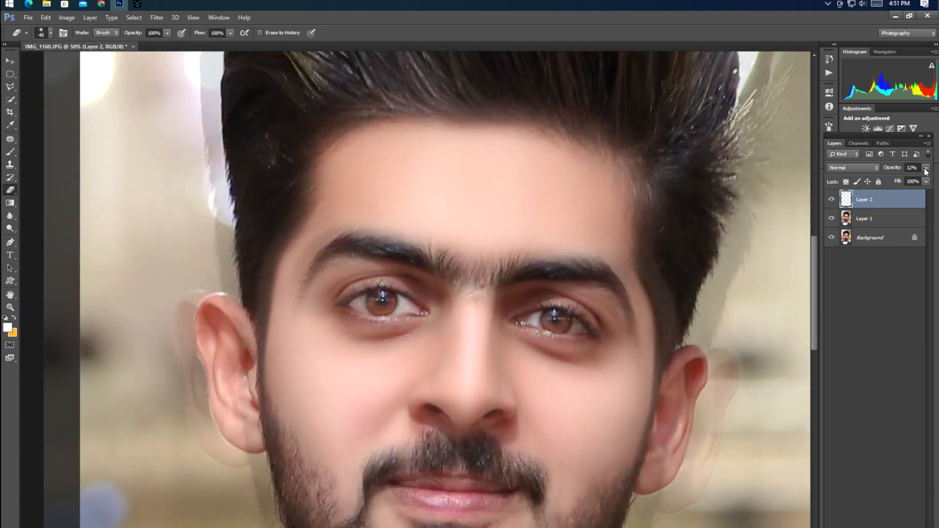
pyautogui.hotkey('ctrl', '+')
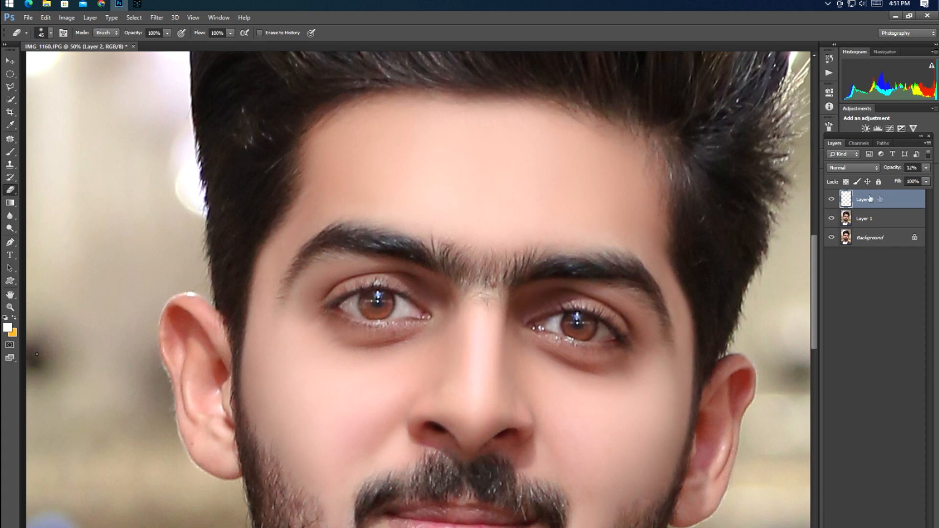
pyautogui.click(830, 201)
pyautogui.click(831, 201)
# Apply Hue/Saturation to Layer 2 with Lightness +100 and strongly reduced Saturation
pyautogui.hotkey('ctrl', 'm')
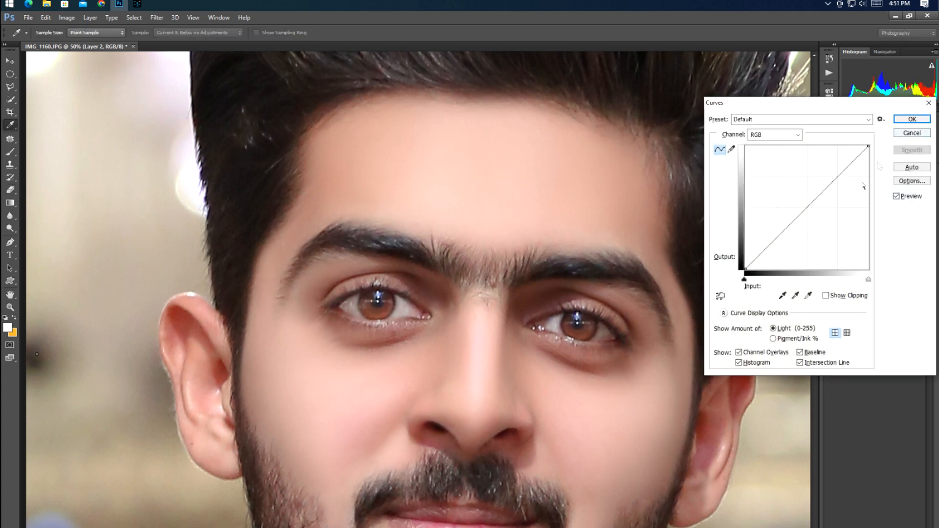
pyautogui.click(913, 133)
pyautogui.hotkey('ctrl', 'u')
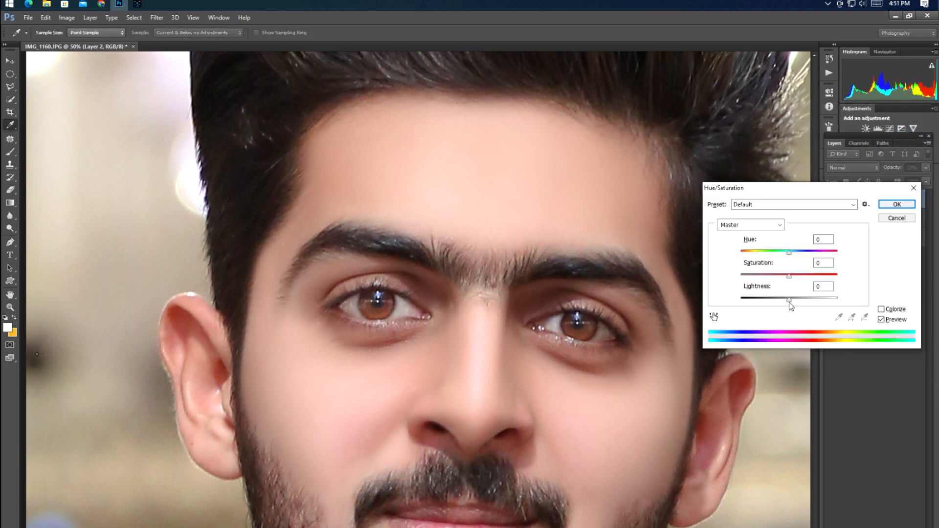
pyautogui.moveTo(791, 305); pyautogui.dragTo(823, 293)
pyautogui.moveTo(805, 295); pyautogui.dragTo(837, 296)
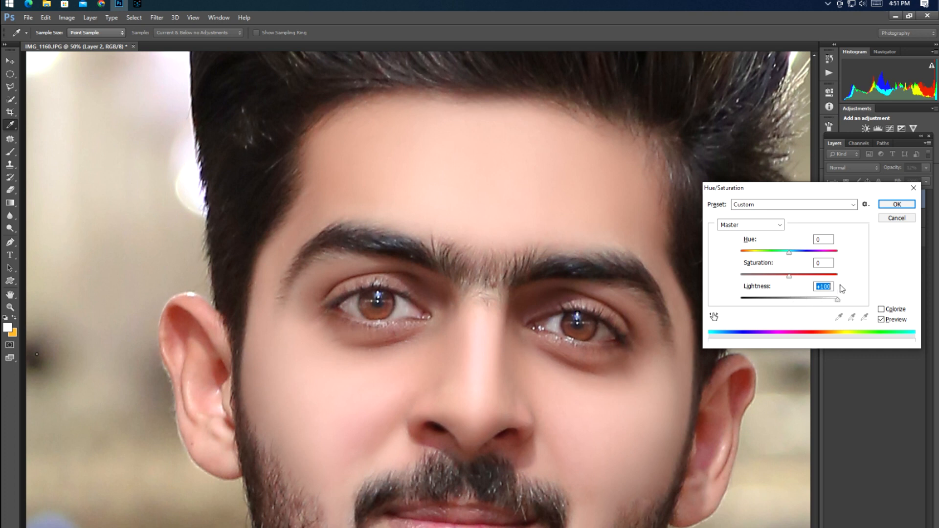
pyautogui.moveTo(790, 276); pyautogui.dragTo(706, 286)
pyautogui.press('e')
pyautogui.click(897, 204)
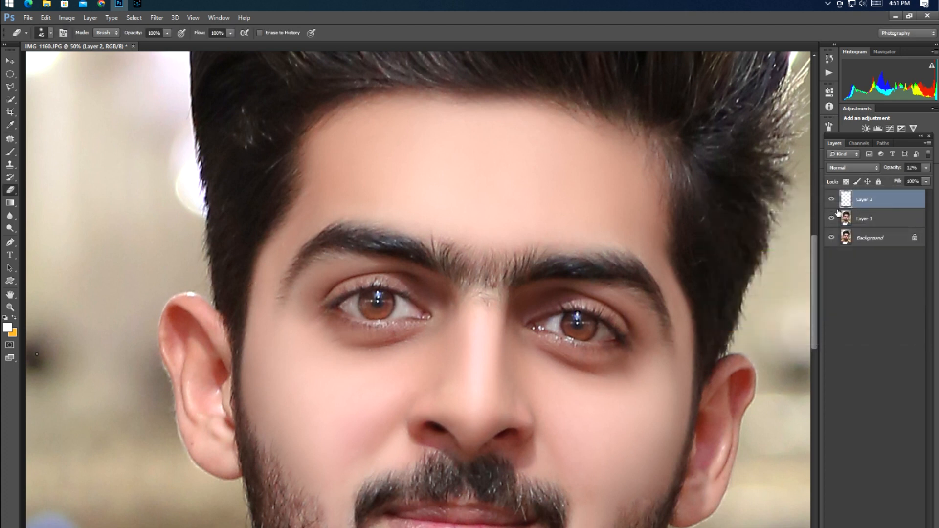
# Bake Layer 2's reduced opacity into a 100% layer and lower its Levels output white to about 230
pyautogui.hotkey('ctrl', 'j')
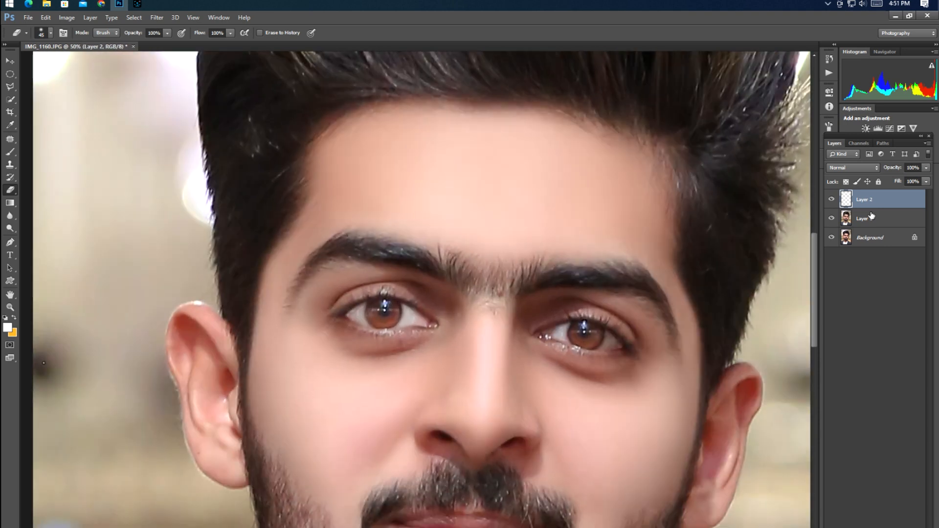
pyautogui.hotkey('ctrl', 'l')
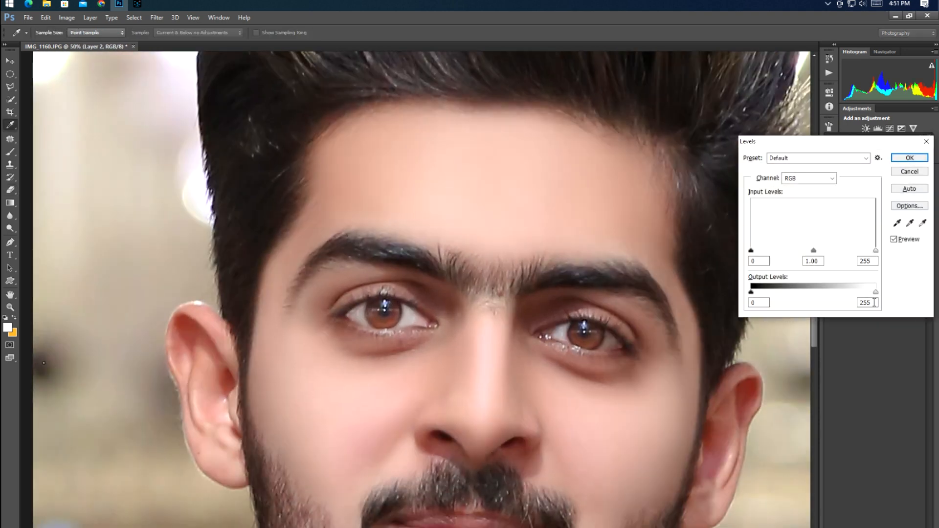
pyautogui.moveTo(876, 292); pyautogui.dragTo(842, 300)
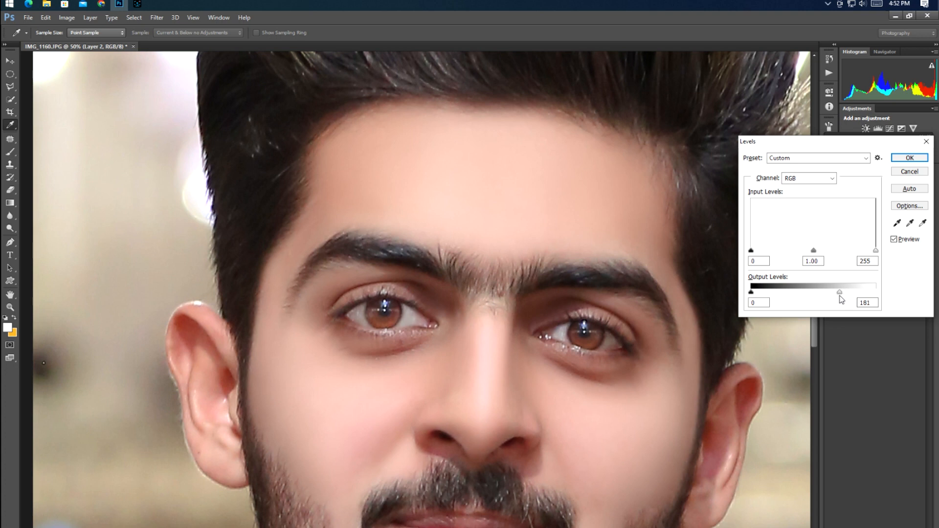
pyautogui.click(895, 239)
pyautogui.click(896, 240)
pyautogui.moveTo(839, 292); pyautogui.dragTo(868, 293)
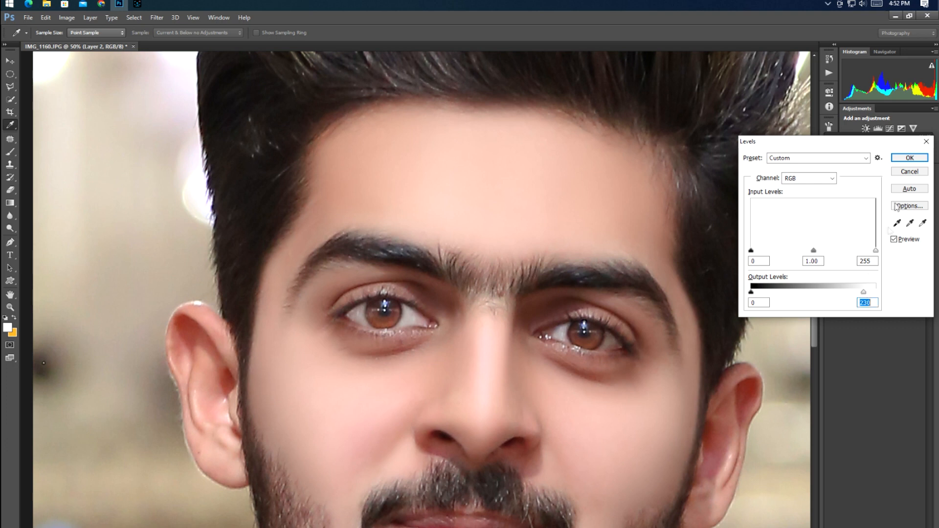
pyautogui.click(909, 158)
# Duplicate Layer 2, move the copy over the eye on the right, and flip it horizontally to fit
pyautogui.press('e')
pyautogui.hotkey('ctrl', 'j')
pyautogui.press('v')
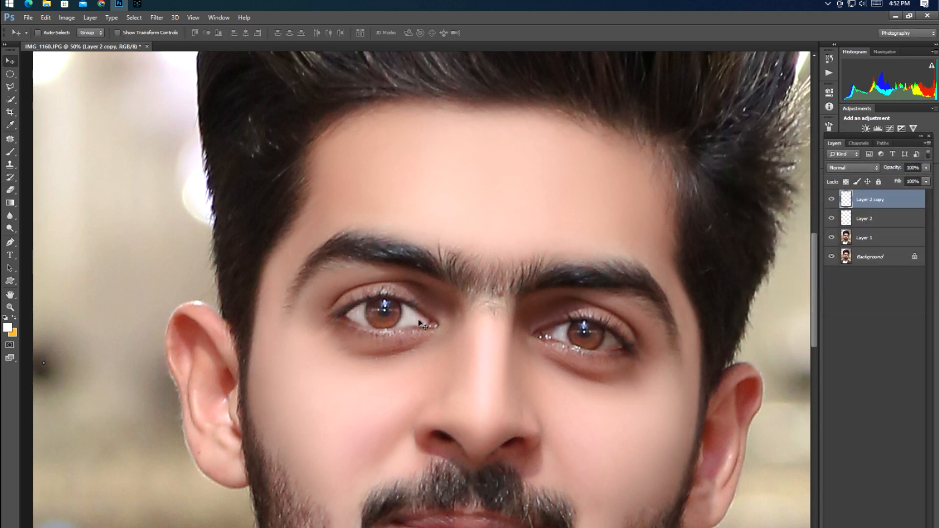
pyautogui.hotkey('ctrl', 't')
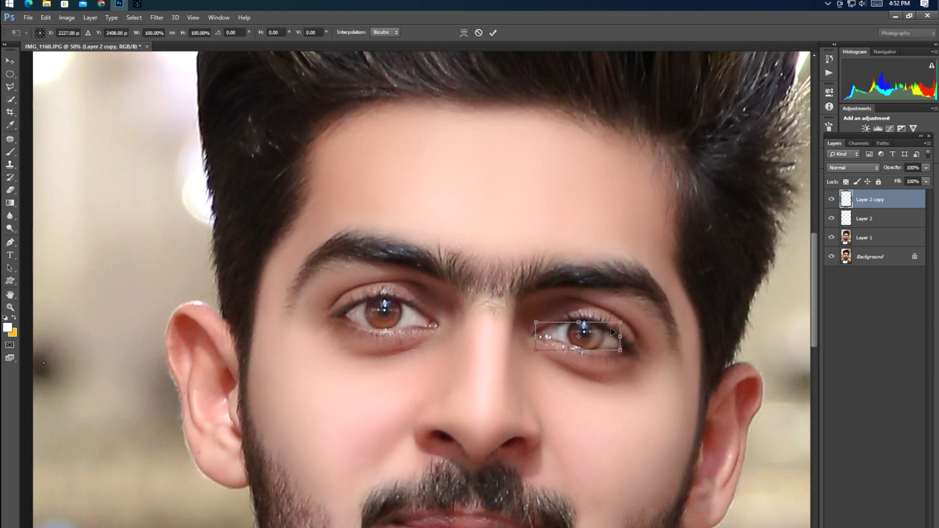
pyautogui.rightClick(611, 328)
pyautogui.click(631, 475)
pyautogui.moveTo(611, 337); pyautogui.dragTo(677, 482)
pyautogui.press('Return')
# Duplicate Layer 2 copy over the eye on the right and shift the duplicate slightly up and inward across the eye white
pyautogui.press('z')
pyautogui.moveTo(568, 398); pyautogui.dragTo(566, 410)
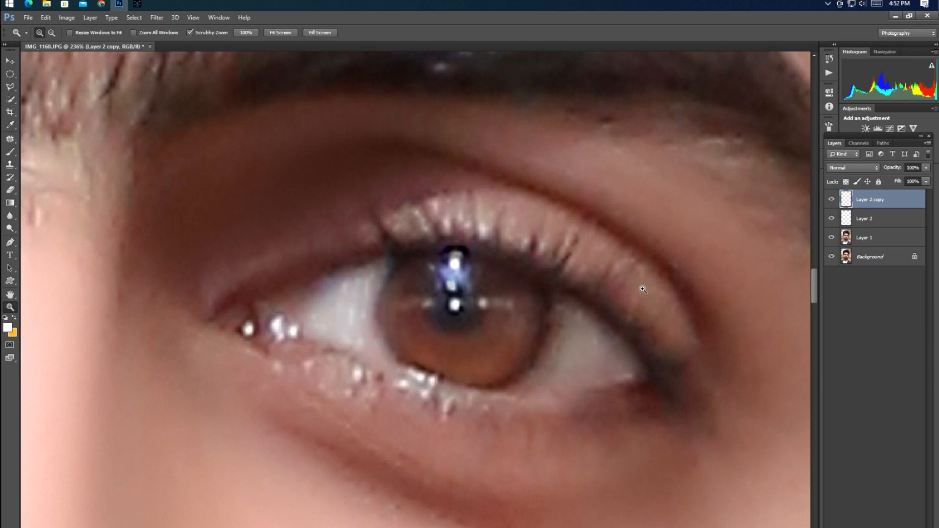
pyautogui.hotkey('ctrl', 'j')
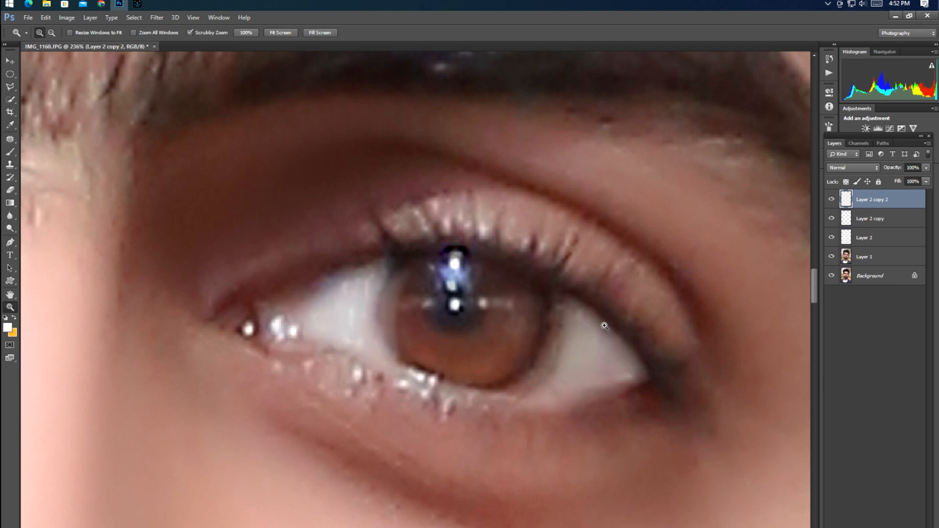
pyautogui.press('v')
pyautogui.moveTo(600, 346)
pyautogui.mouseDown()
pyautogui.moveTo(594, 355)
pyautogui.moveTo(587, 337)
pyautogui.mouseUp()
# Warp Layer 2 copy 2 at its lower outer corner to follow the corner of the eye
pyautogui.hotkey('ctrl', 't')
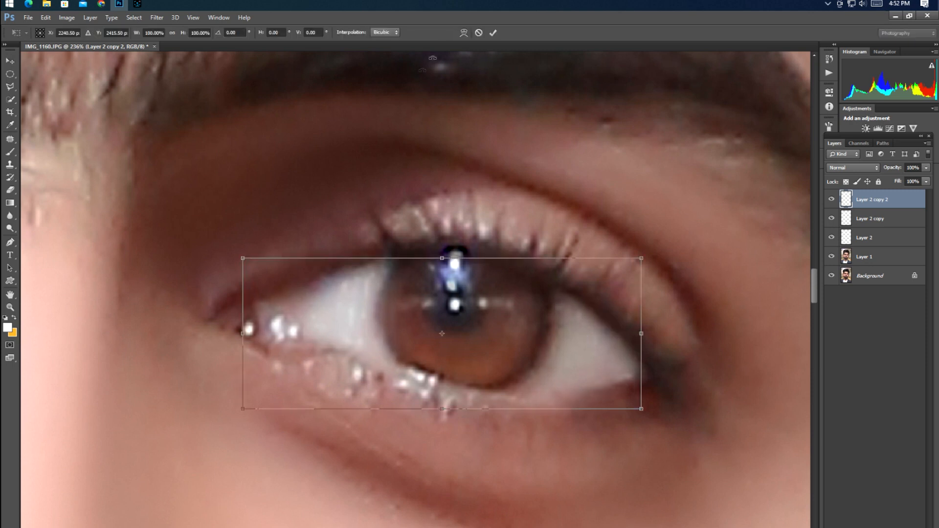
pyautogui.click(464, 32)
pyautogui.moveTo(642, 359); pyautogui.dragTo(658, 399)
pyautogui.press('Return')
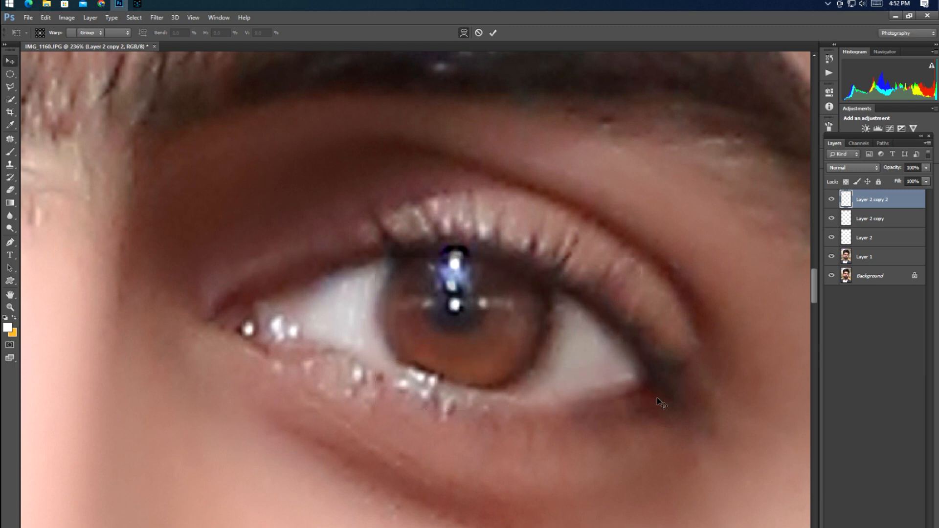
# Merge Layer 2 copy into Layer 2, and combine it with Layer 2 copy 2 and Layer 1 into one layer
pyautogui.click(900, 217)
pyautogui.hotkey('ctrl', 'e')
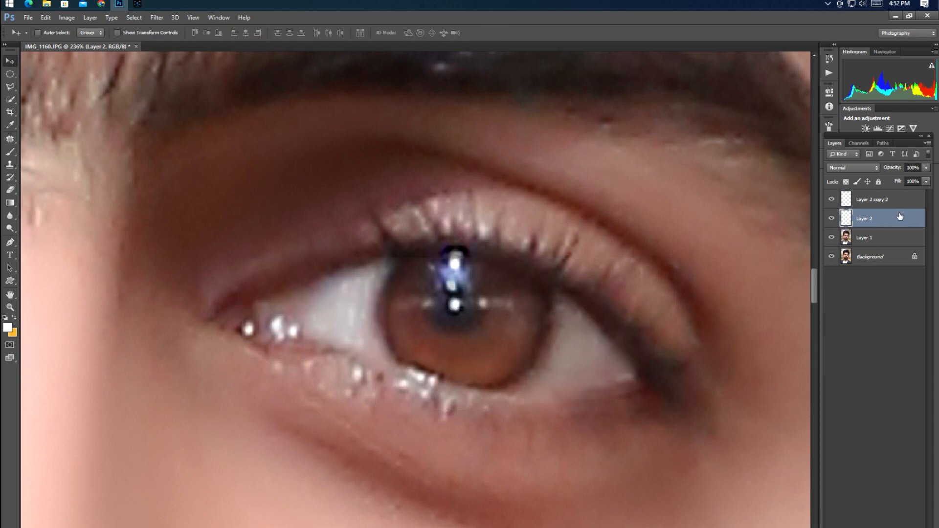
pyautogui.press('e')
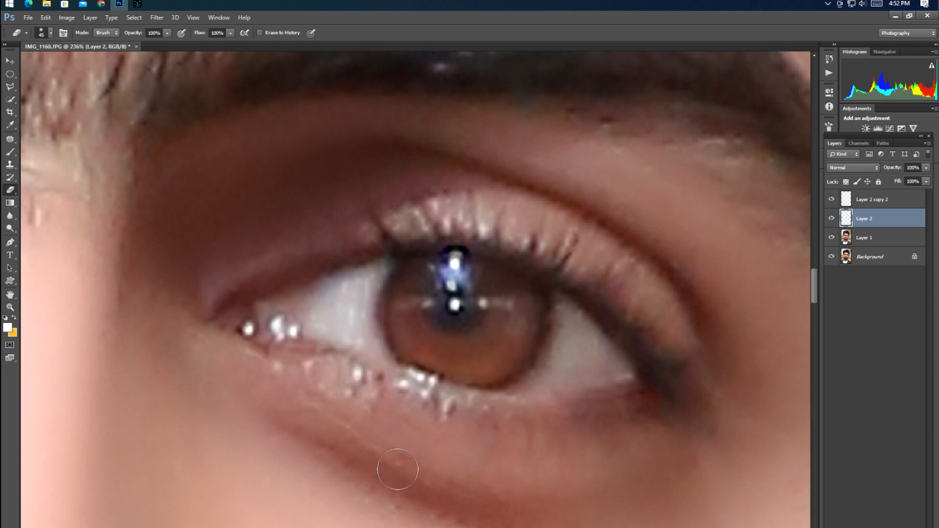
pyautogui.hotkey('ctrl', '0')
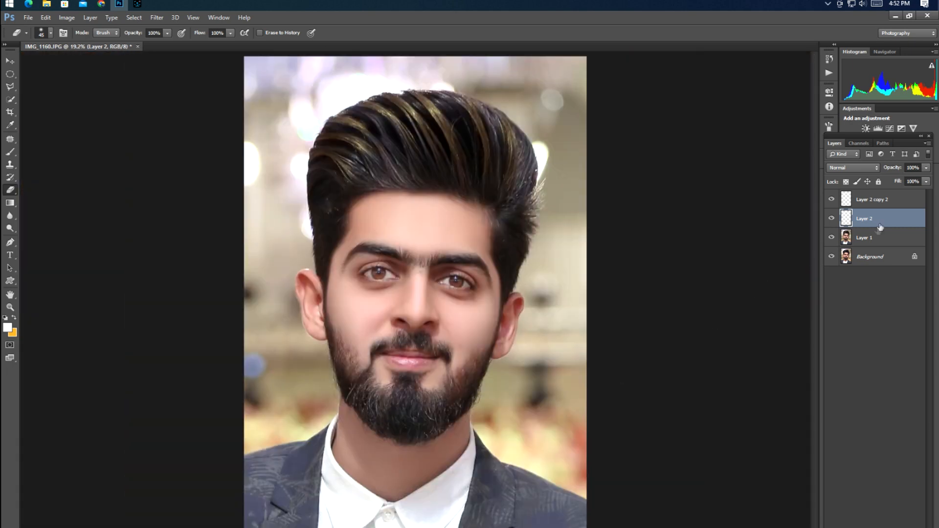
pyautogui.keyDown('shift'); pyautogui.click(890, 201); pyautogui.keyUp('shift')
pyautogui.keyDown('shift'); pyautogui.click(883, 239); pyautogui.keyUp('shift')
pyautogui.hotkey('ctrl', 'e')
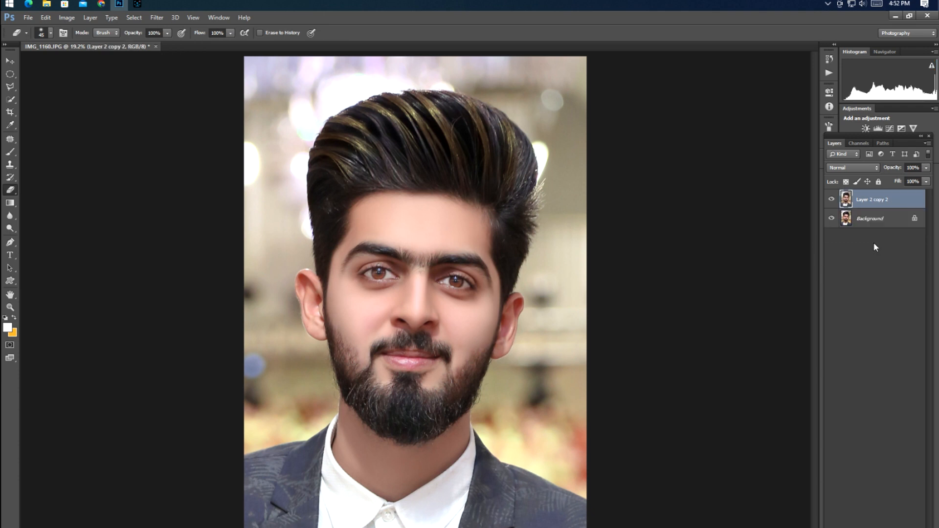
# Compare the merged portrait with the original Background by repeatedly hiding and showing the merged layer
pyautogui.click(832, 200)
pyautogui.click(831, 200)
pyautogui.click(831, 200)
pyautogui.click(831, 200)
pyautogui.click(832, 201)
pyautogui.click(831, 201)
# Apply Curves to the merged layer, lowering the Red channel's white point output to 247
pyautogui.hotkey('ctrl', 'm')
pyautogui.click(763, 135)
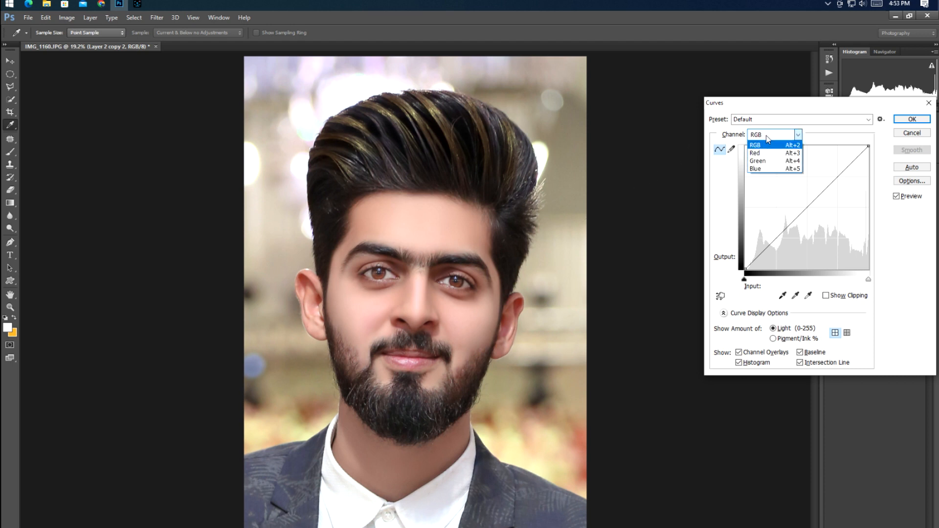
pyautogui.click(768, 150)
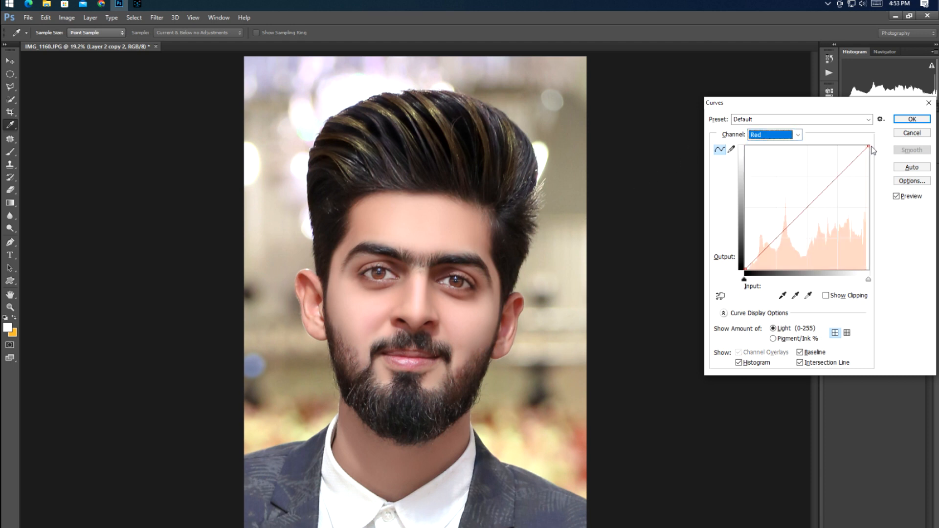
pyautogui.moveTo(870, 146); pyautogui.dragTo(869, 149)
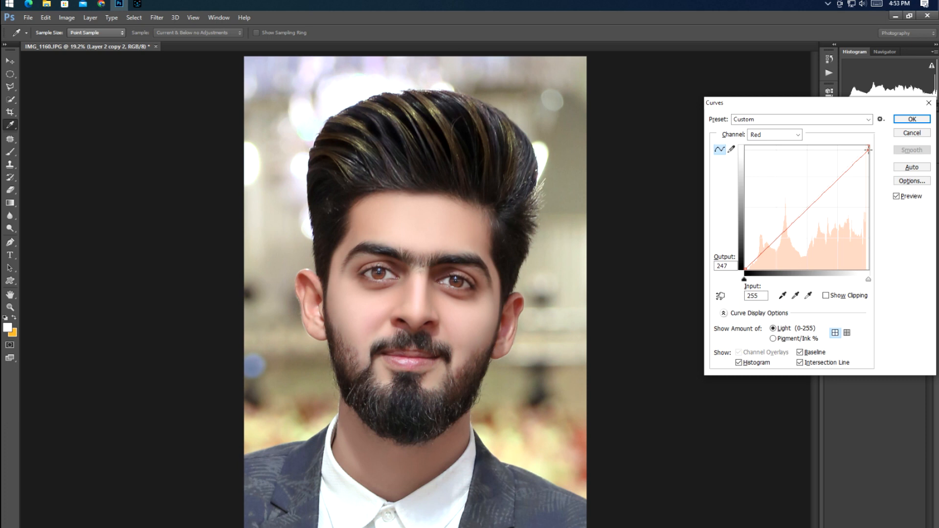
pyautogui.click(913, 119)
# Quick-select the white shirt, reduce its Highlights to -100 in Camera Raw, and clear the selection
pyautogui.press('e')
pyautogui.press('w')
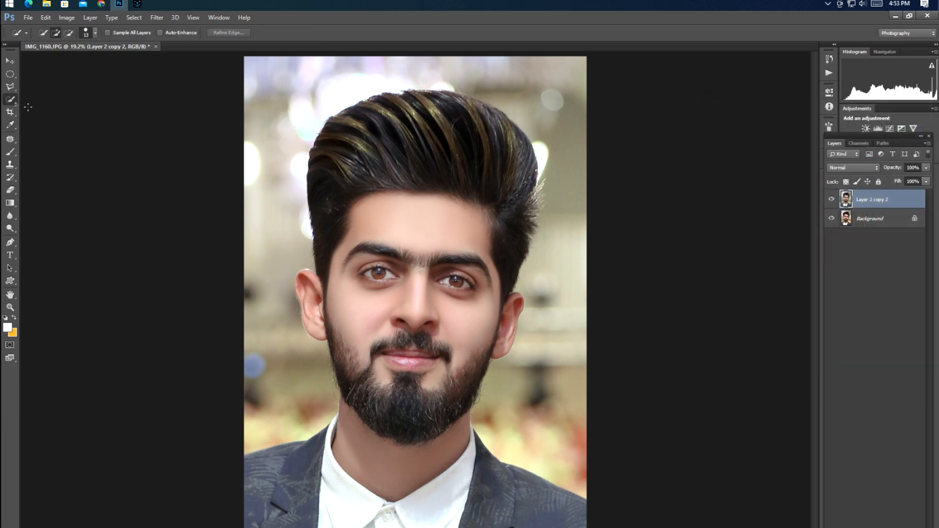
pyautogui.moveTo(371, 515); pyautogui.dragTo(436, 523)
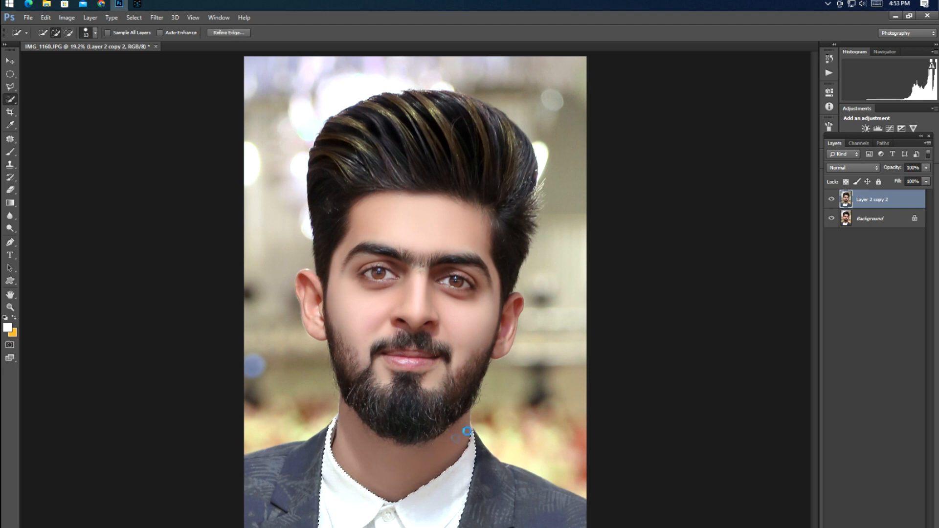
pyautogui.hotkey('ctrl', 'shift', 'a')
pyautogui.moveTo(858, 244); pyautogui.dragTo(791, 261)
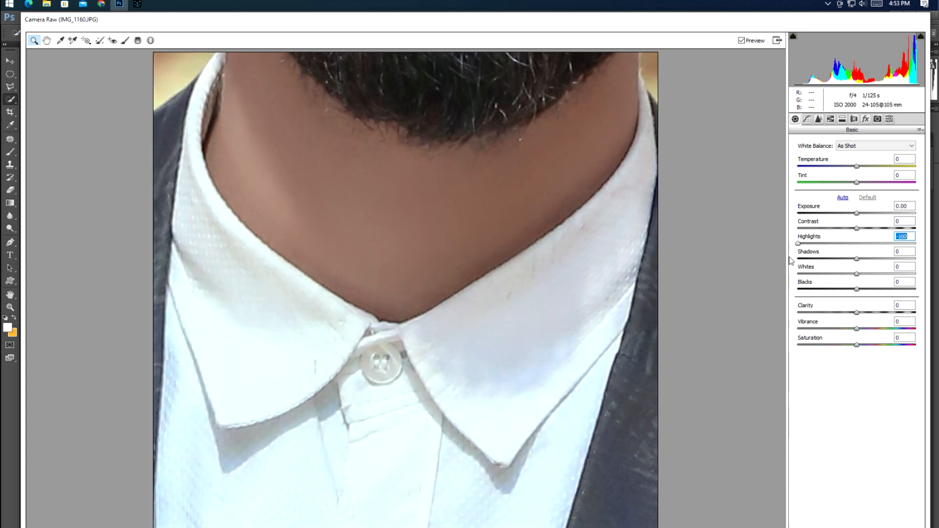
pyautogui.press('Return')
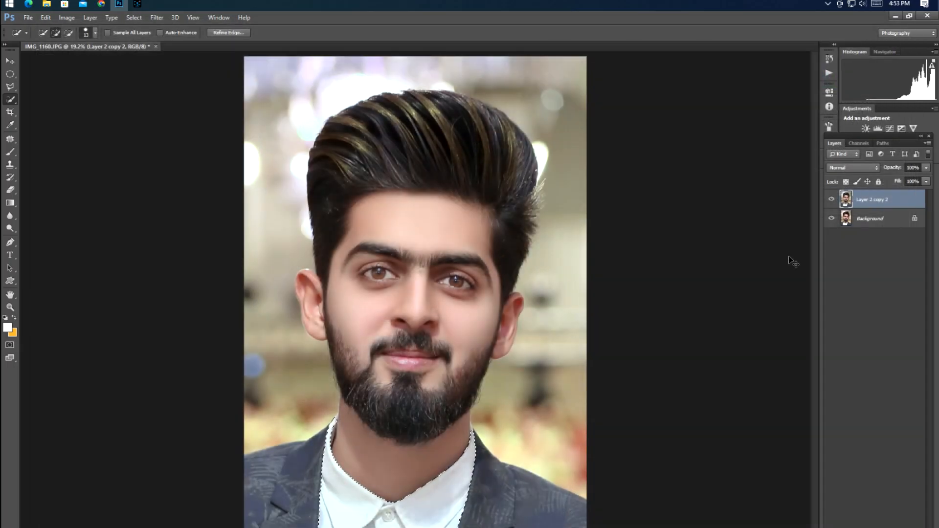
pyautogui.hotkey('ctrl', 'd')
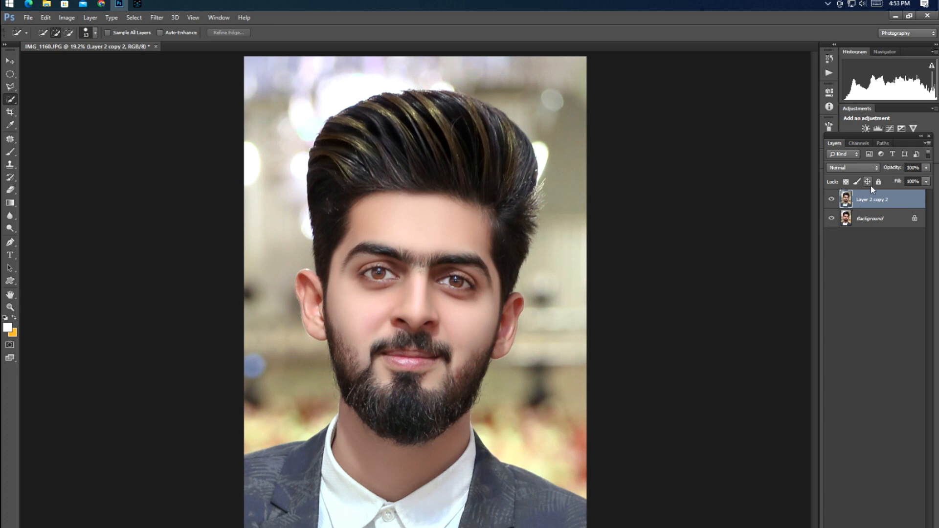
# Check the shirt and overall retouch against the original by switching the merged layer's visibility
pyautogui.click(833, 202)
pyautogui.click(834, 202)
pyautogui.click(834, 202)
pyautogui.click(833, 202)
pyautogui.click(833, 202)
# Apply Camera Raw to the whole portrait with Temperature raised to about +2 and Tint shifted slightly toward green
pyautogui.hotkey('ctrl', 'shift', 'a')
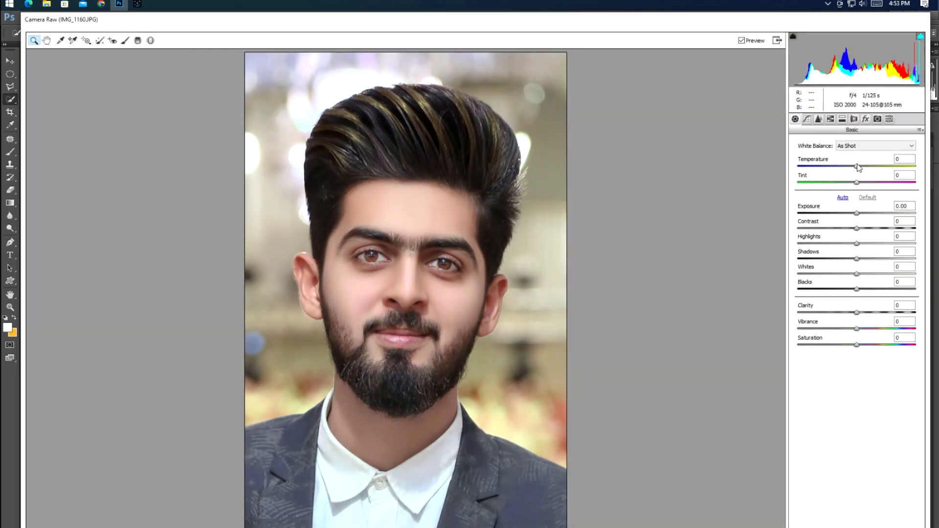
pyautogui.moveTo(858, 169); pyautogui.dragTo(858, 171)
pyautogui.press('Up')
pyautogui.press('Down')
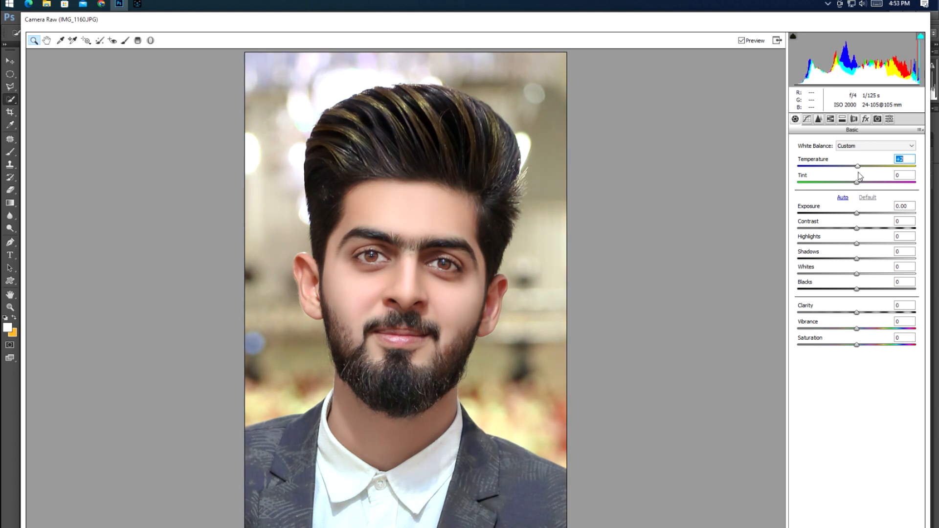
pyautogui.moveTo(857, 182)
pyautogui.mouseDown()
pyautogui.moveTo(868, 184)
pyautogui.moveTo(856, 189)
pyautogui.mouseUp()
pyautogui.press('Return')
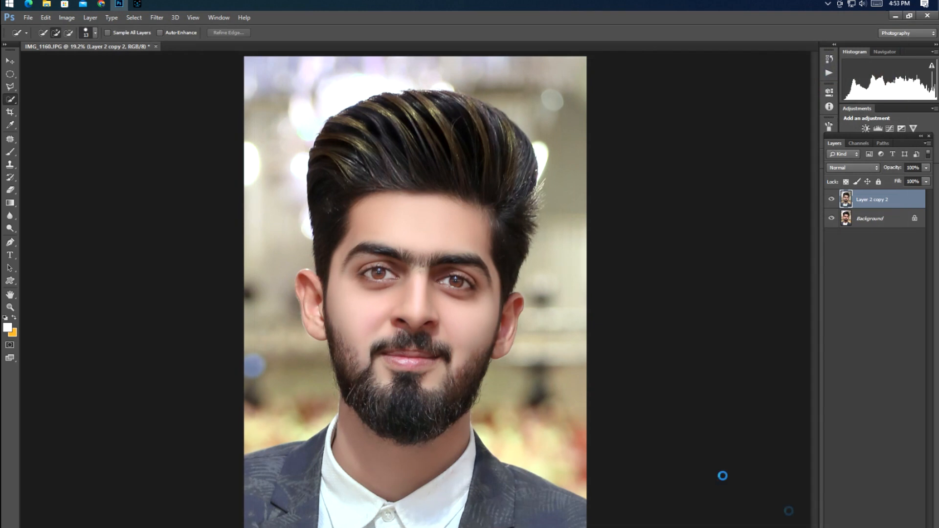
# Deepen the shadows with Curves by moving the RGB black point to input 3, output 0
pyautogui.hotkey('ctrl', 'm')
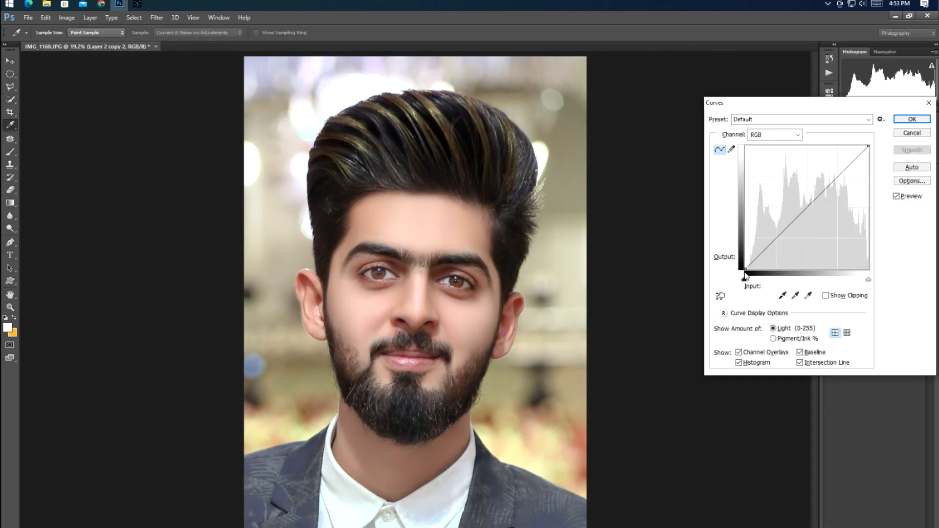
pyautogui.moveTo(746, 271); pyautogui.dragTo(747, 269)
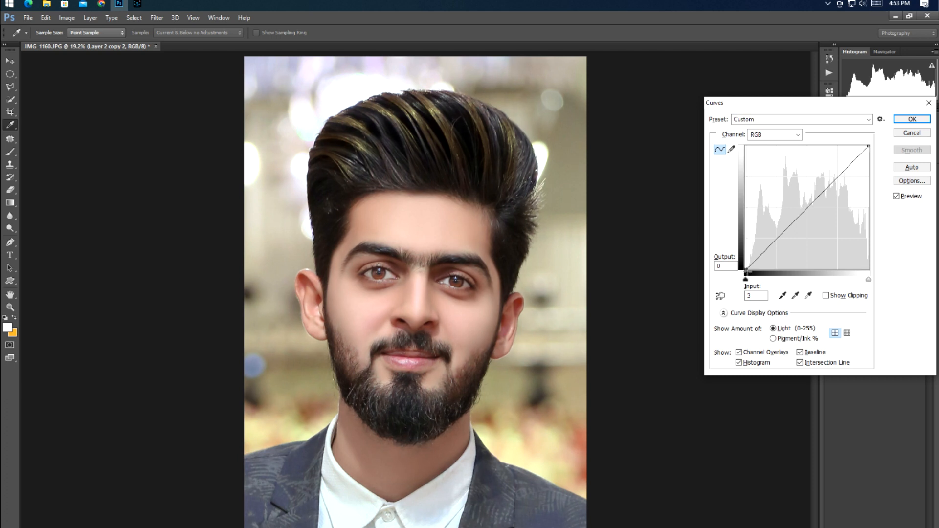
pyautogui.press('Return')
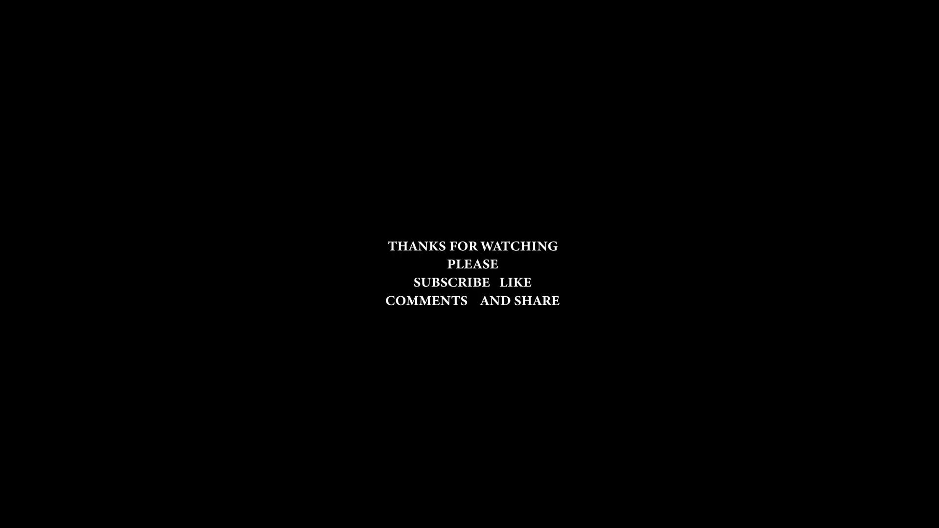